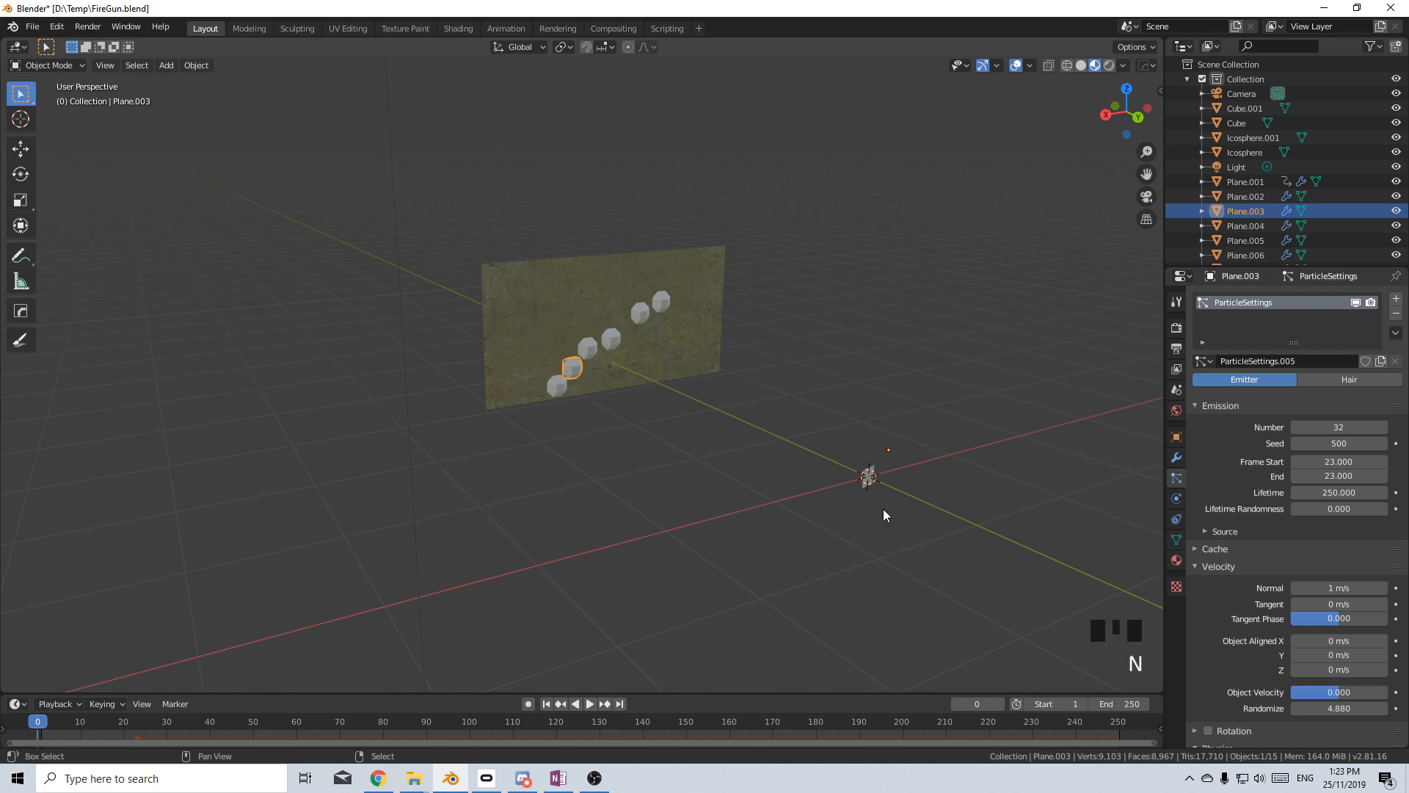
Add a UV sphere at the world origin and rotate its mesh 90° around the X axis in Edit Mode.
mouse_move(869, 478)
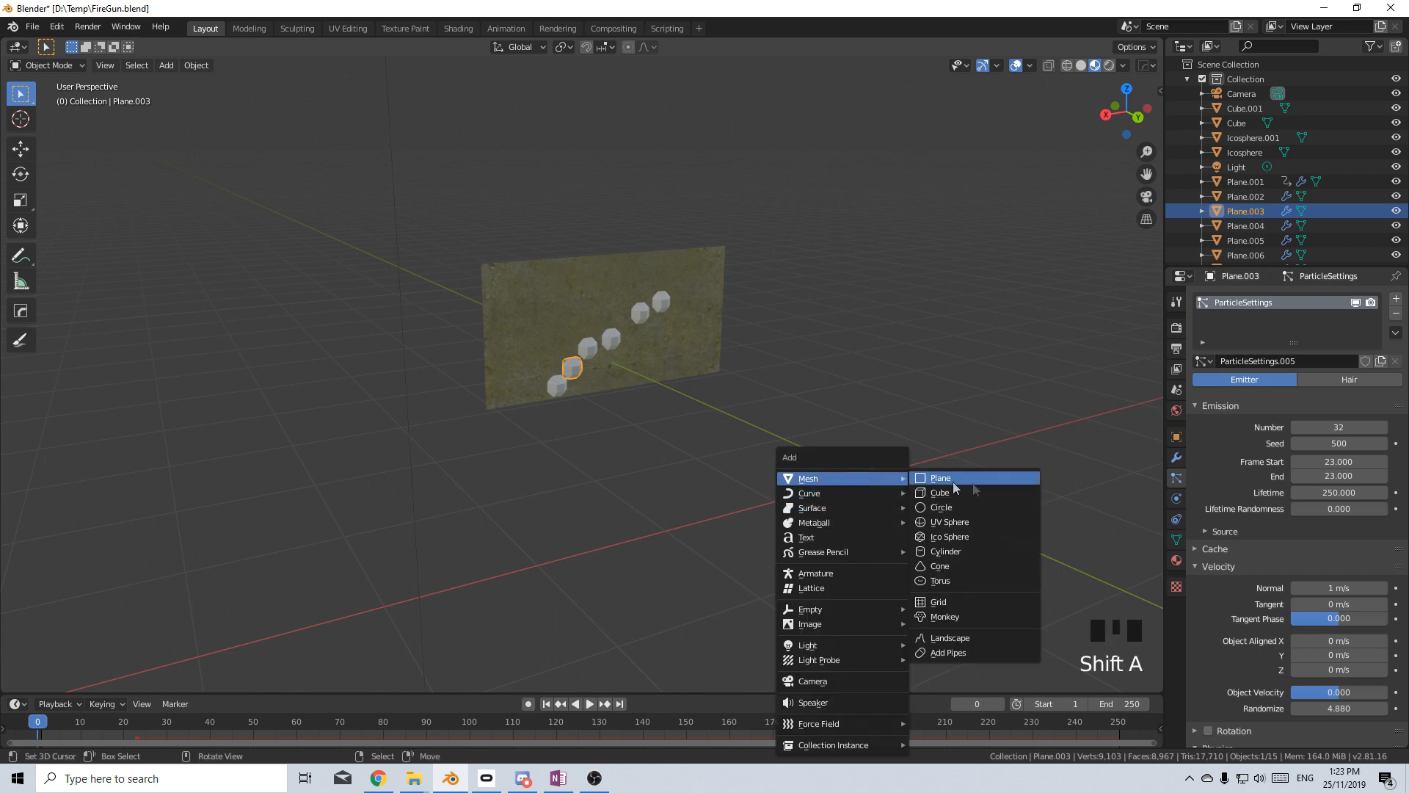
left_click(975, 522)
middle_click_drag(955, 507, 734, 431, "shift")
scroll(729, 432, "up", 2)
key("Tab")
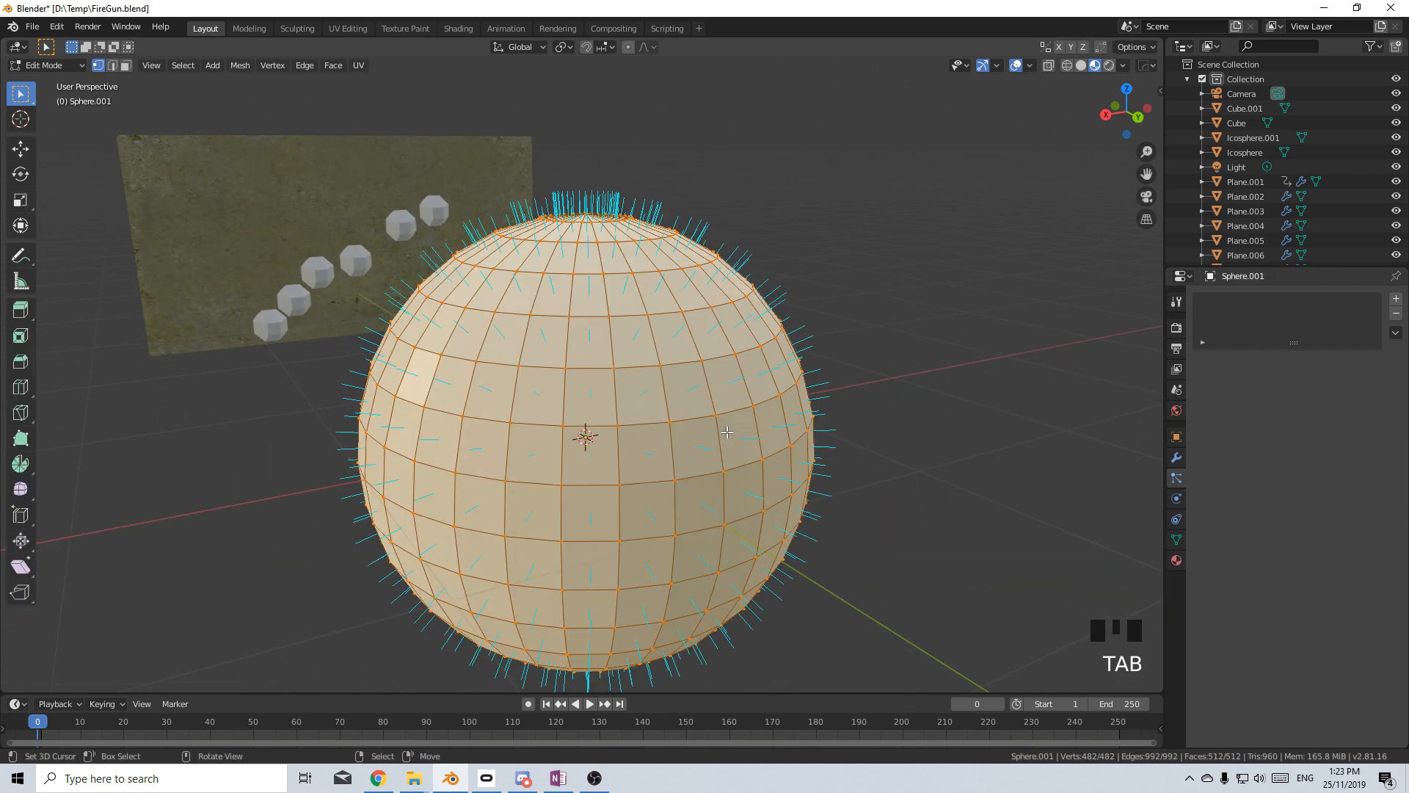
key("r")
key("x")
key("9")
key("0")
key("Return")
Rip the sphere apart along its middle edge loop and delete the half that faces the wall.
scroll(726, 432, "down", 4)
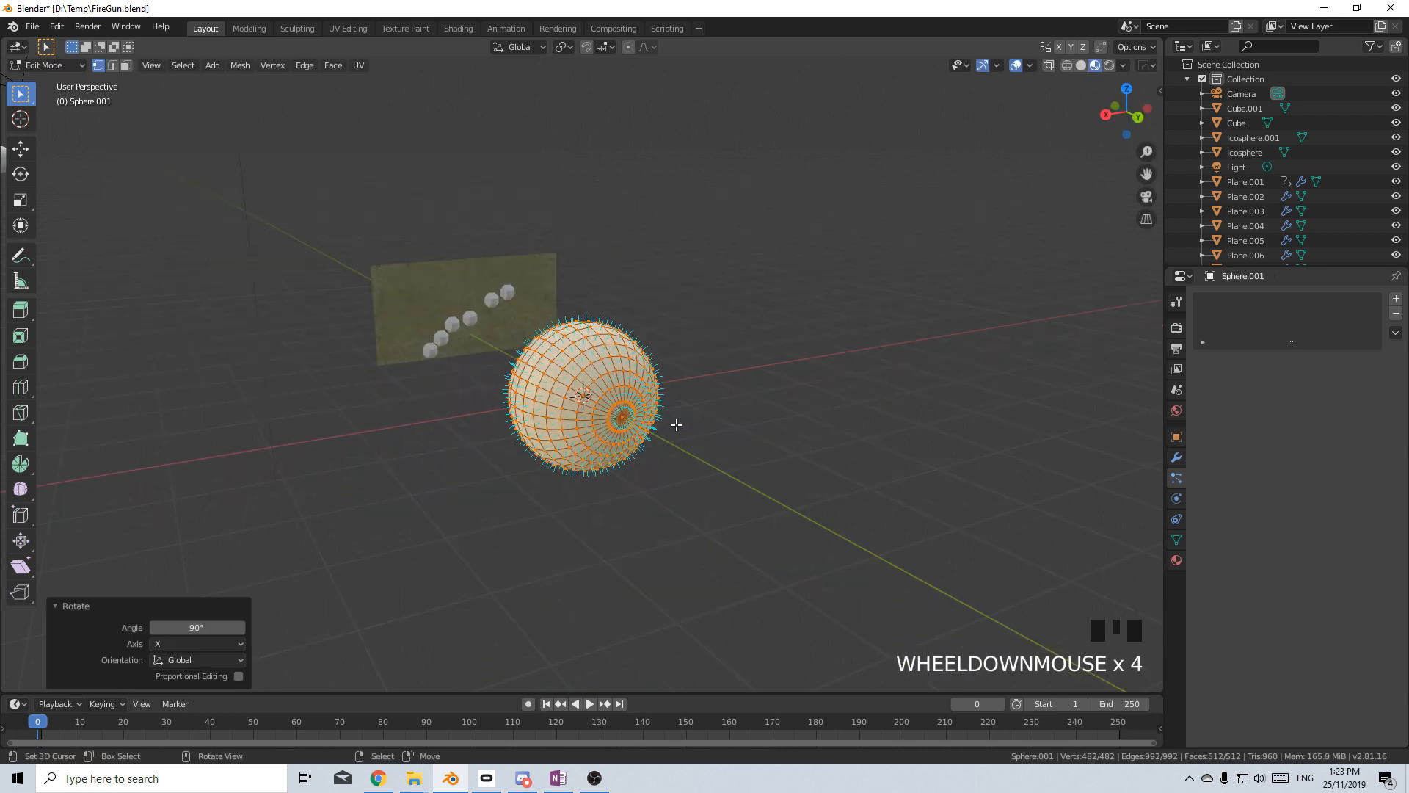
scroll(676, 381, "up", 2)
mouse_move(676, 381)
middle_mouse_down("shift")
mouse_move(609, 411)
mouse_move(686, 397)
middle_mouse_up("shift")
right_click(686, 397, "alt")
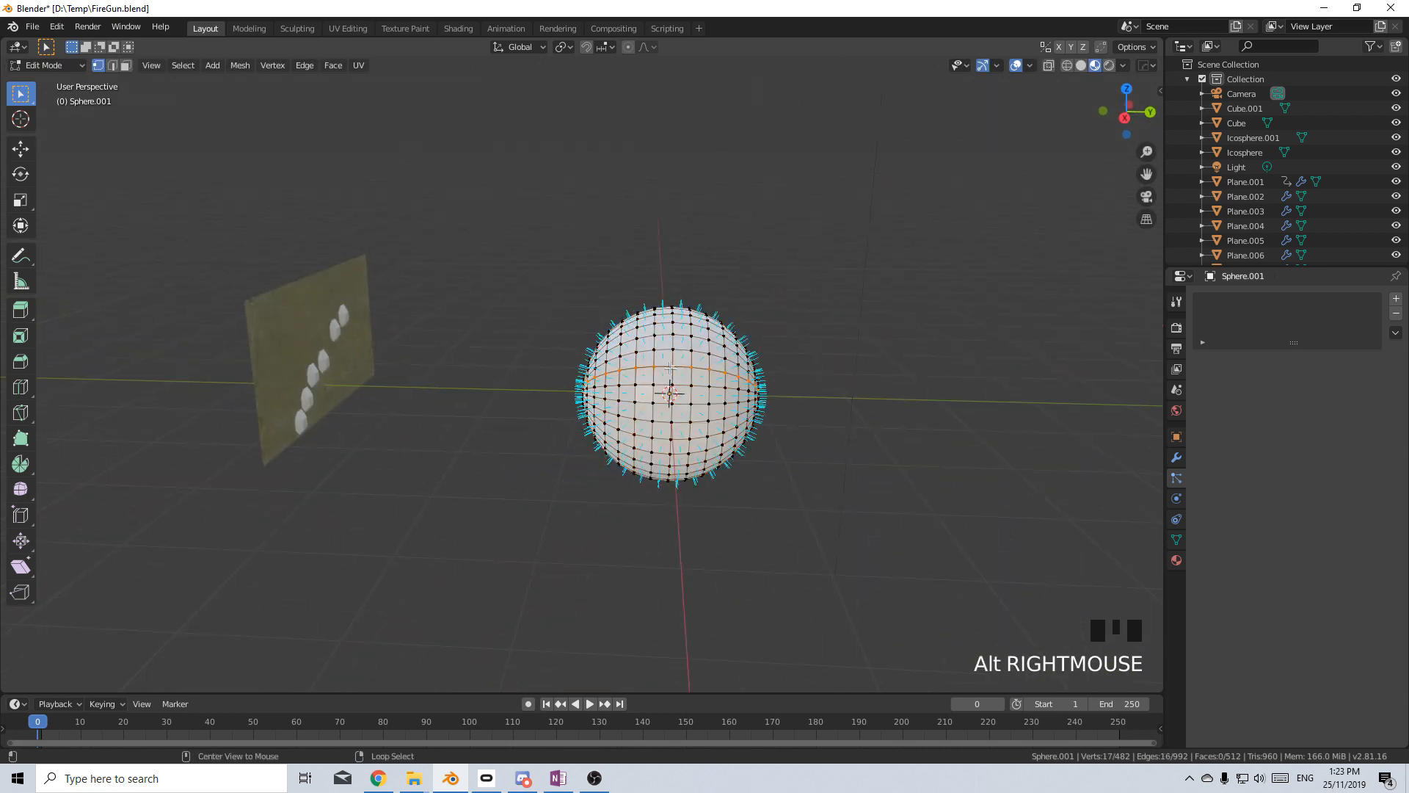
right_click(676, 377, "alt")
key("v")
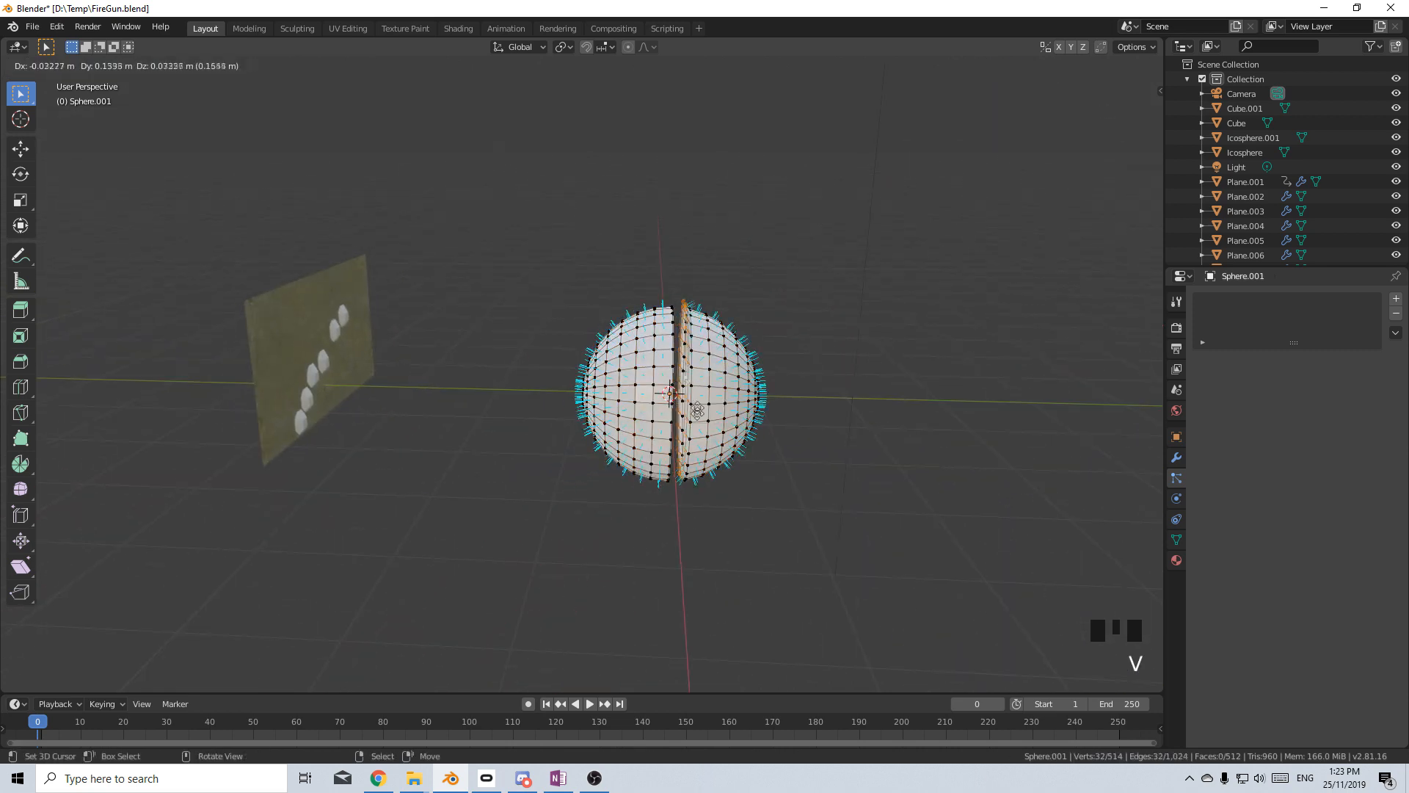
right_click(639, 394)
key("ctrl+l")
key("Delete")
left_click(640, 394)
Scale the whole remaining hemisphere mesh down uniformly by about 0.157, then adjust its overall size in top view.
key("a")
key("s")
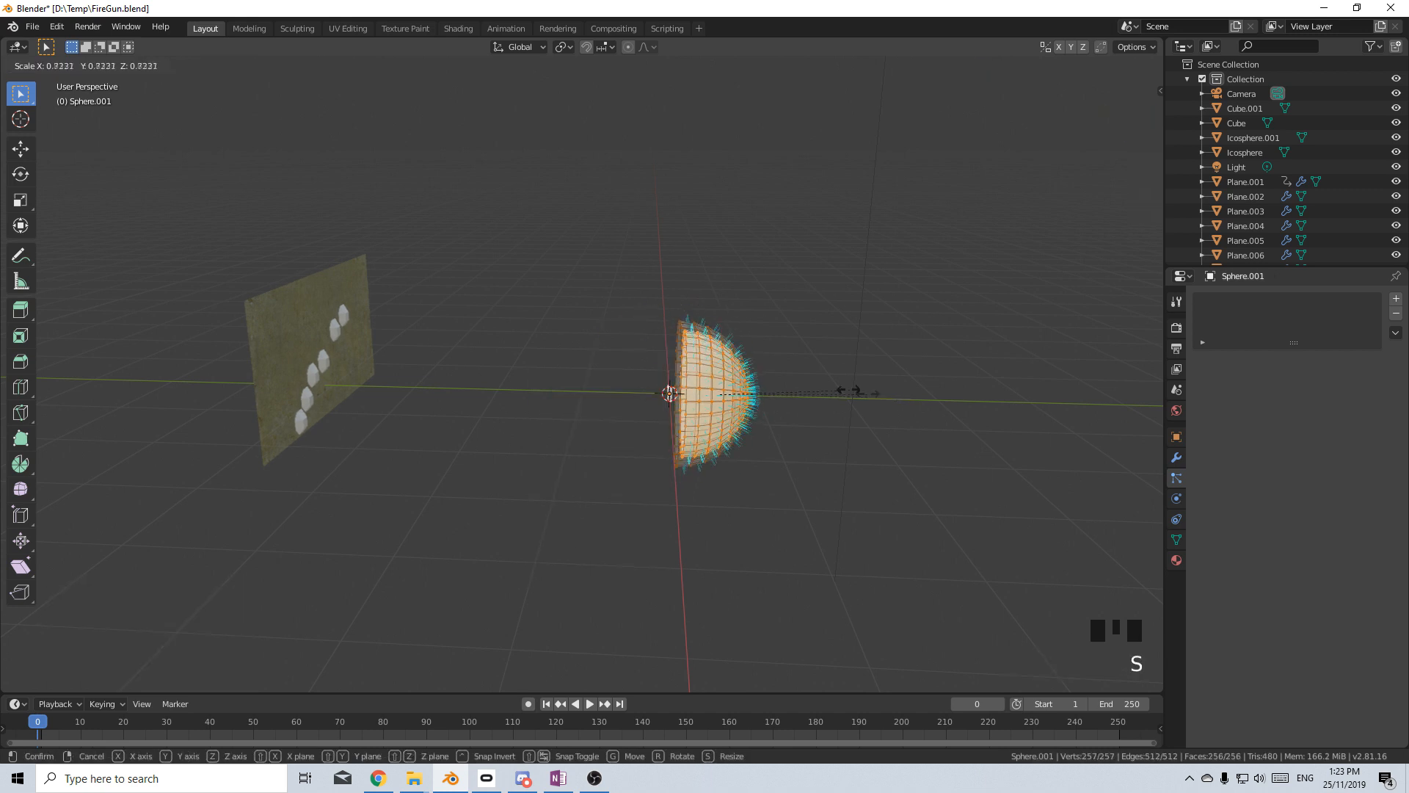
left_click(748, 393)
key("KP_5")
key("KP_7")
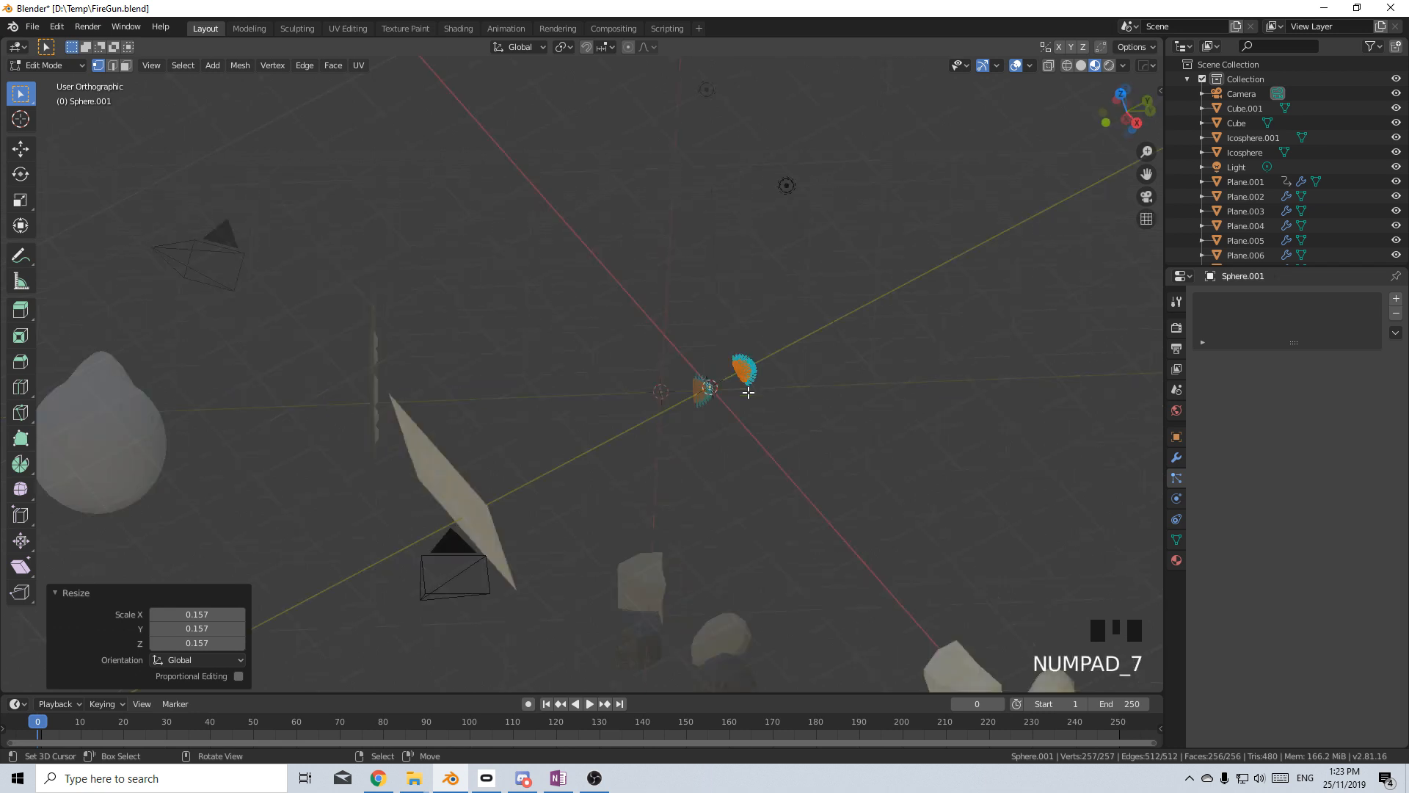
key("s")
left_click(896, 289)
Flatten the hemisphere by about 0.458 along Y and move its mesh about -0.559 m along Y, back in Object Mode.
middle_click_drag(897, 290, 652, 418, "shift")
key("s")
key("y")
left_click(563, 363)
key("g")
key("y")
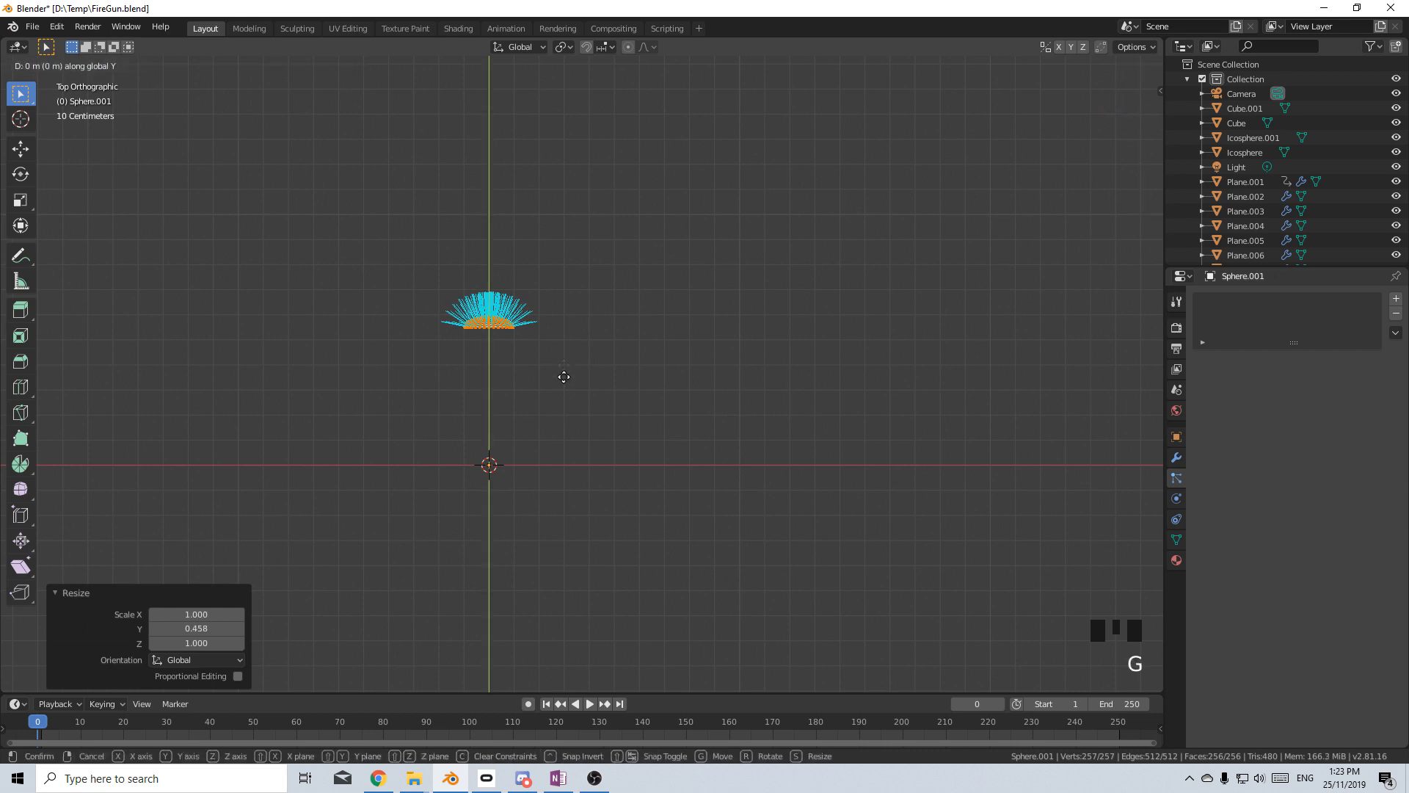
left_click(570, 504)
middle_click_drag(570, 504, 431, 356)
scroll(431, 356, "down", 5)
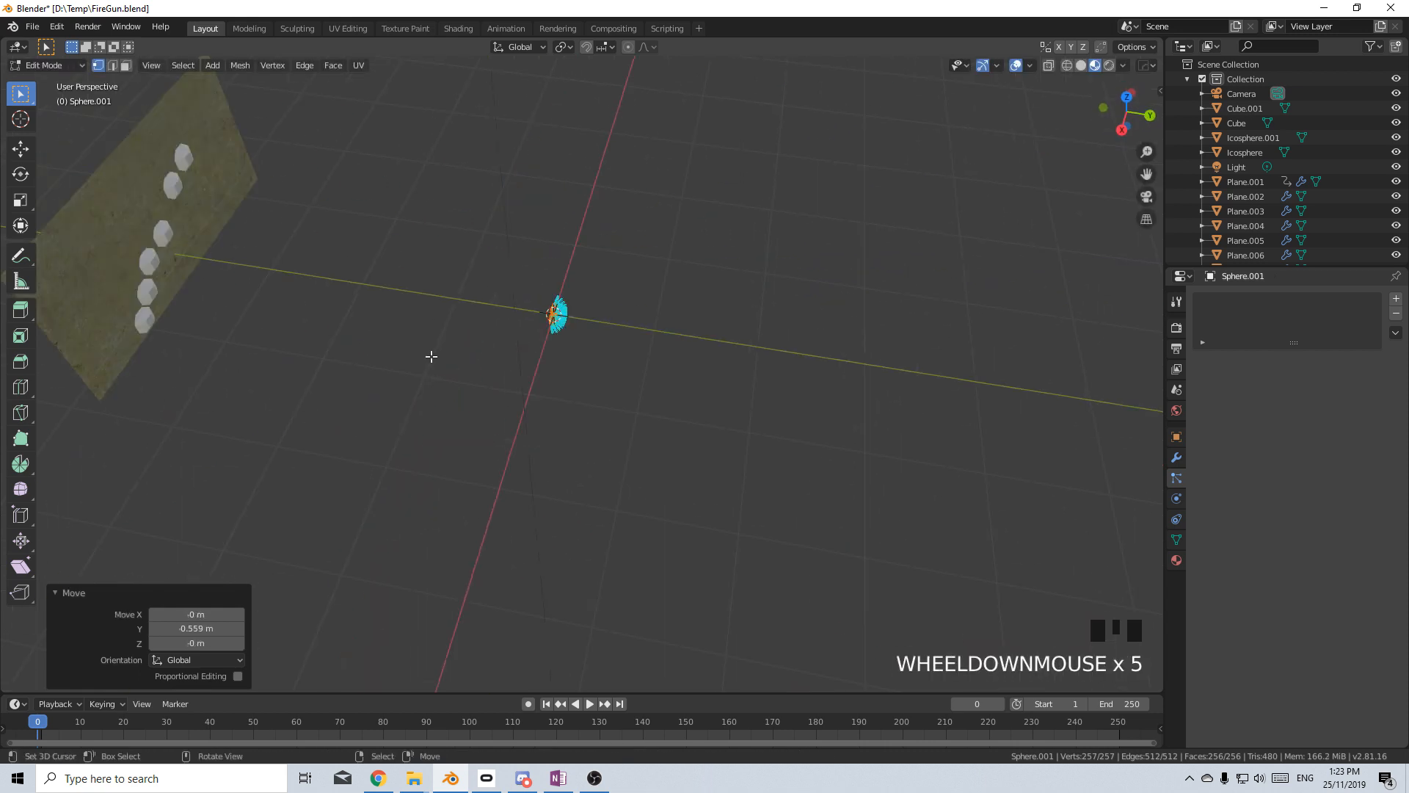
key("Tab")
Batch-rename the six particle emitters in front of the wall, Plane.002 to Plane.007, to Expllo.
key("KP_7")
middle_click_drag(692, 362, 553, 439, "shift")
scroll(542, 417, "up", 6)
scroll(540, 378, "down", 3)
middle_click_drag(541, 375, 548, 389, "shift")
middle_click_drag(782, 480, 487, 336)
right_click(490, 336)
right_click(503, 319, "shift")
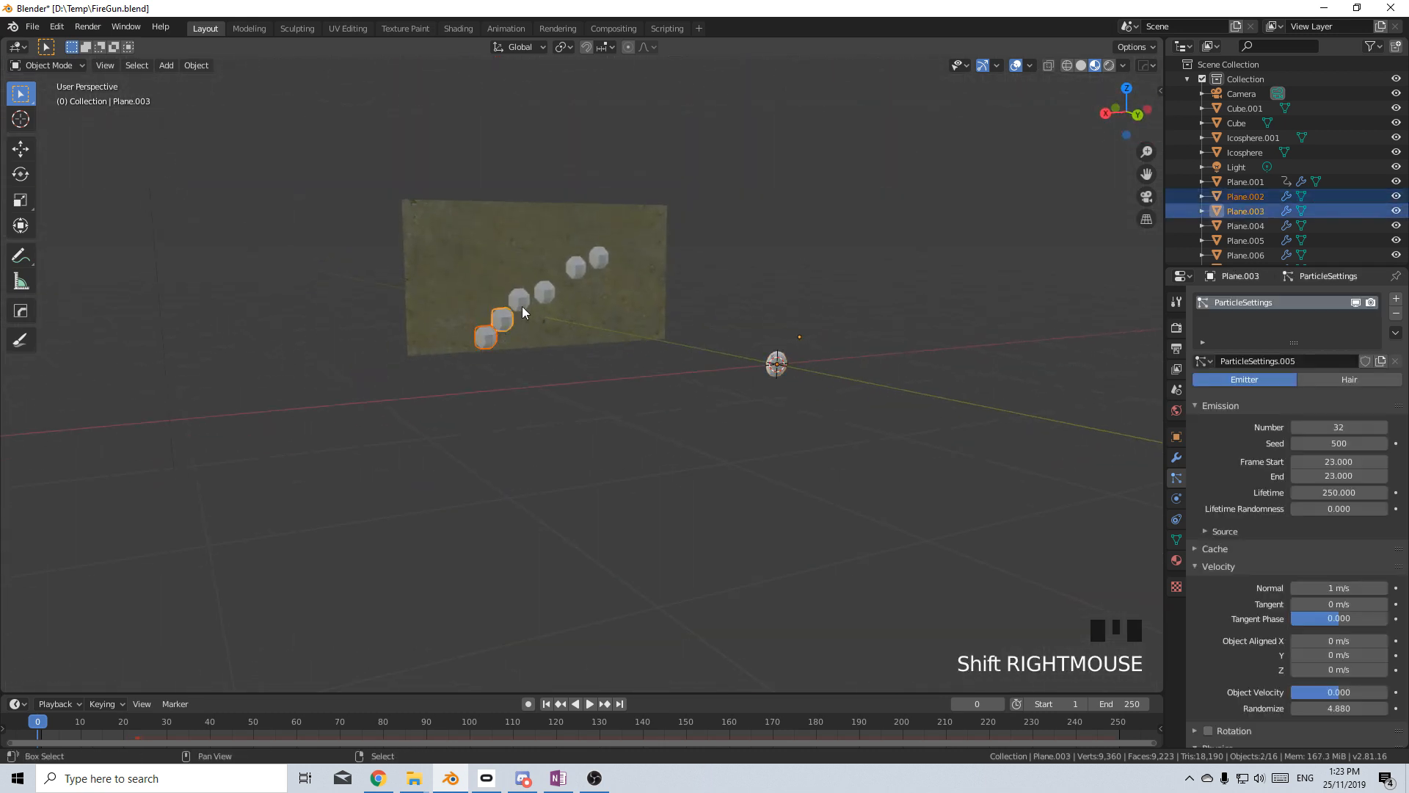
right_click(519, 300, "shift")
right_click(544, 292, "shift")
right_click(576, 267, "shift")
right_click(599, 257, "shift")
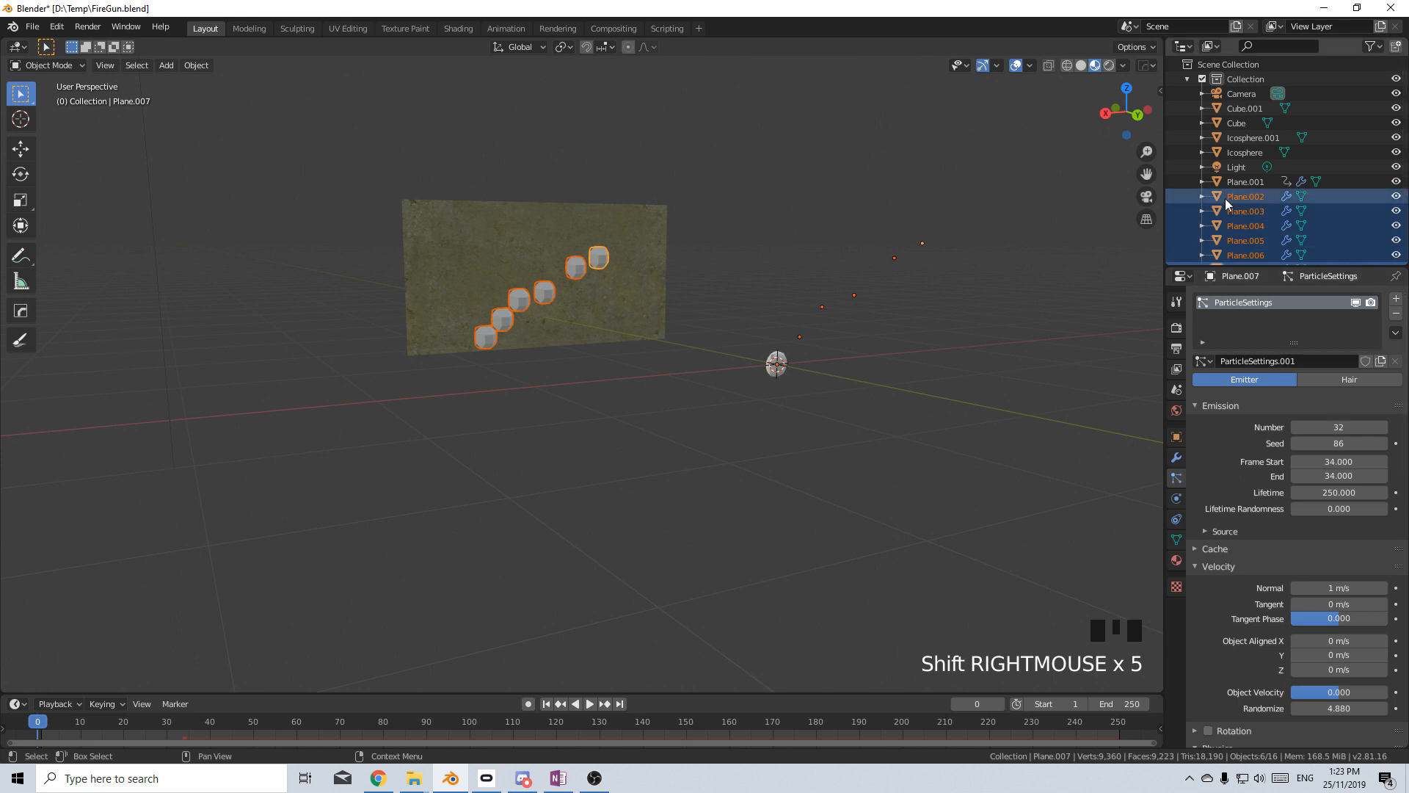
scroll(1231, 200, "down", 5)
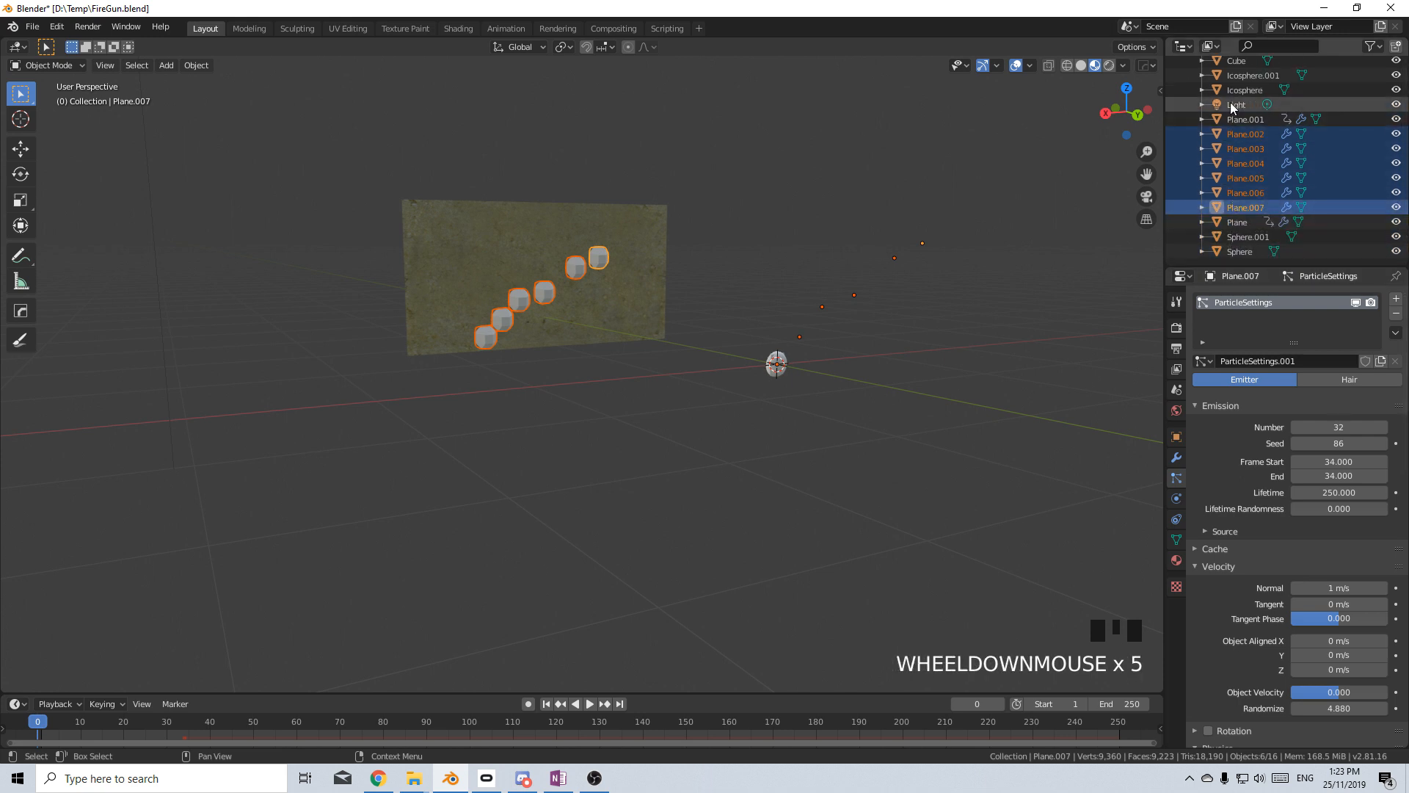
right_click(1241, 151)
mouse_move(1215, 184)
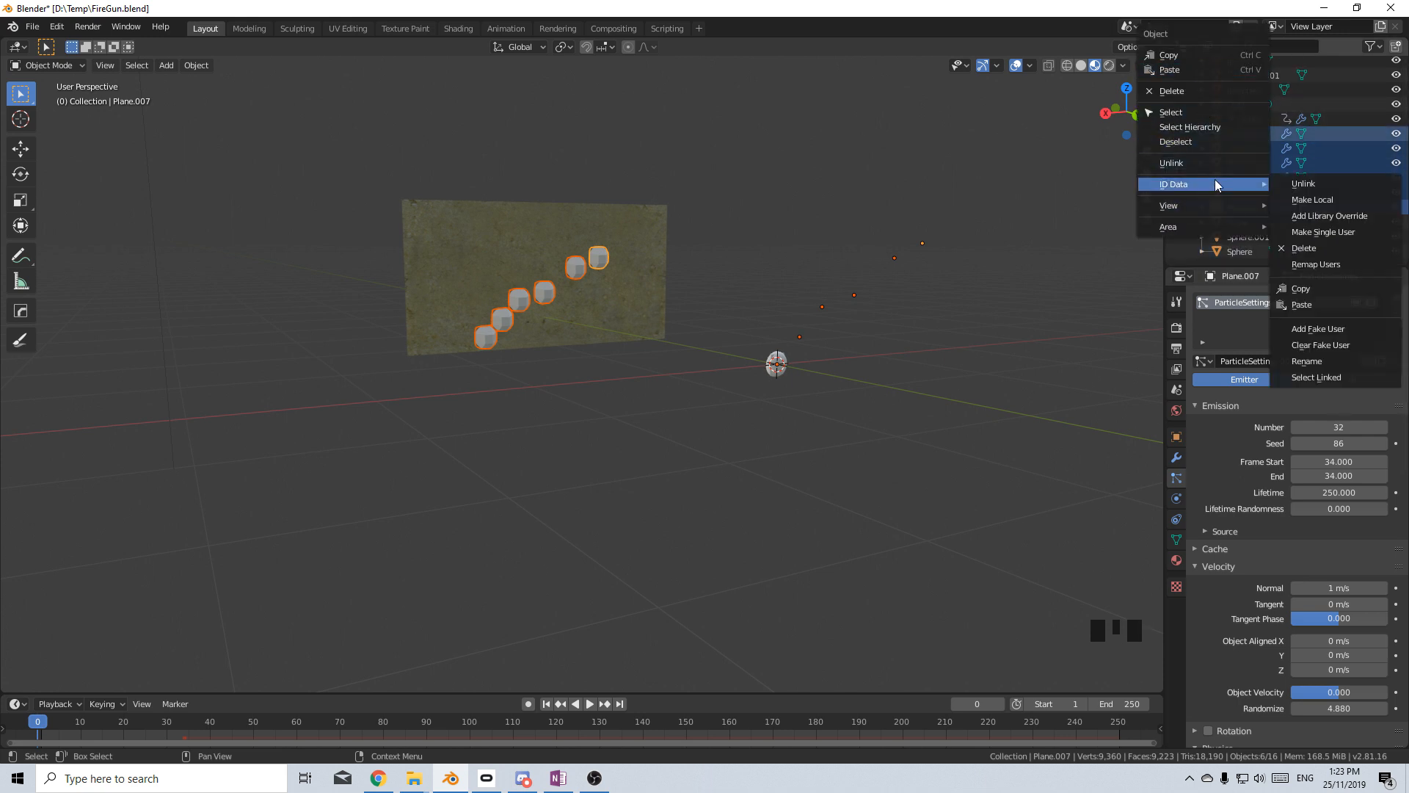
left_click(1340, 361)
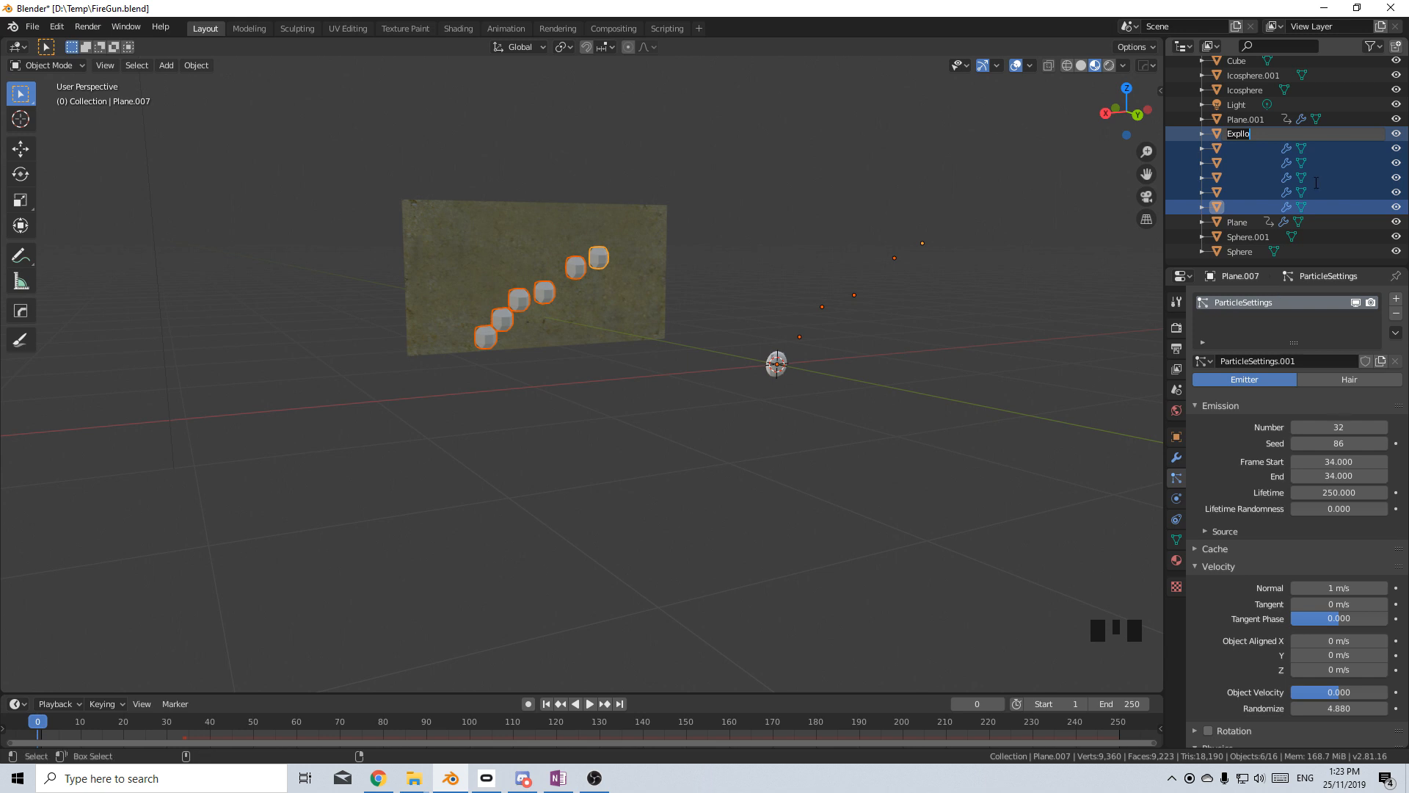
key("Return")
type("Expllo")
key("Return")
type("Expllo")
key("Return")
key("ctrl+v")
key("Return")
key("ctrl+v")
key("Return")
type("Expllo")
key("Return")
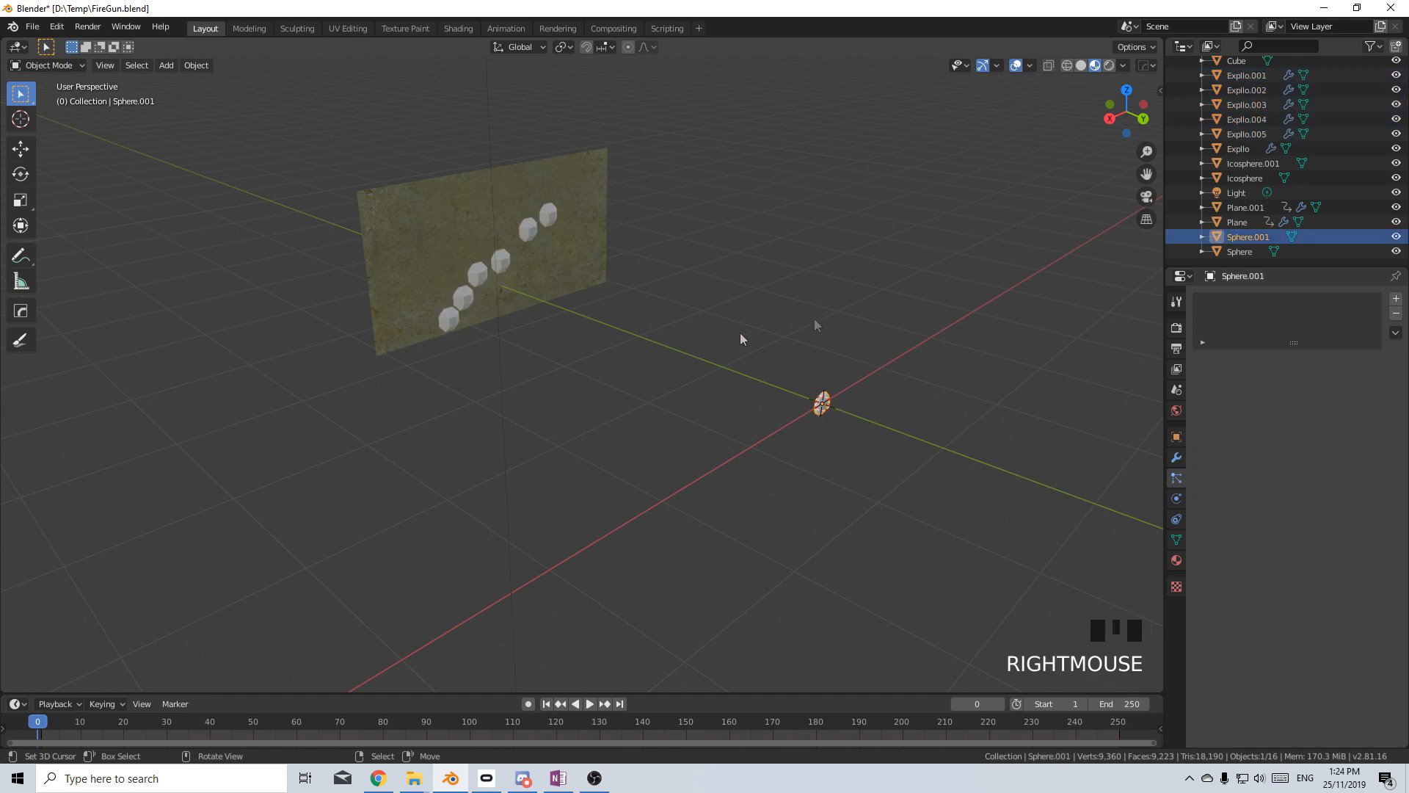
Rename the flattened hemisphere object as Smoke.
key("KP_7")
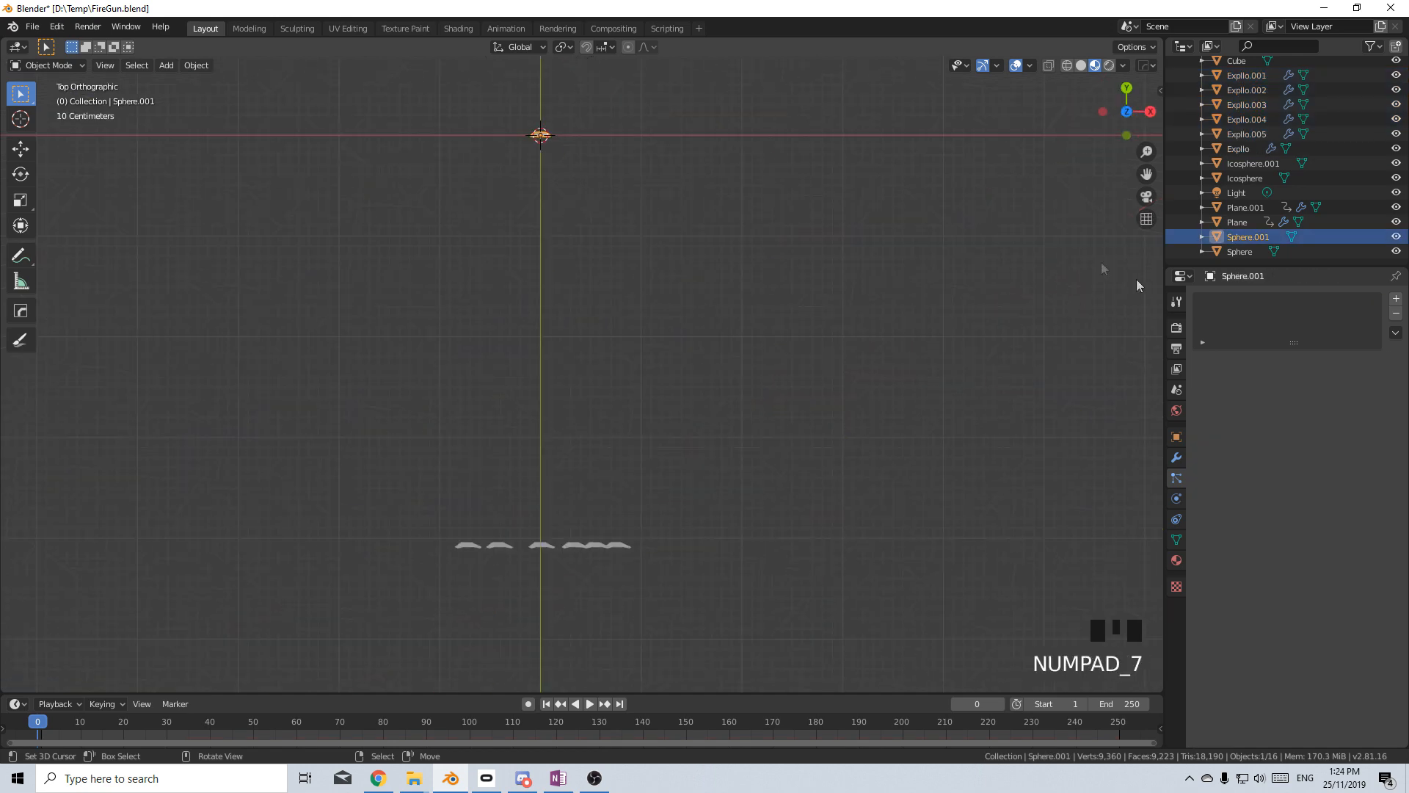
key("F2")
type("Smoke")
key("Return")
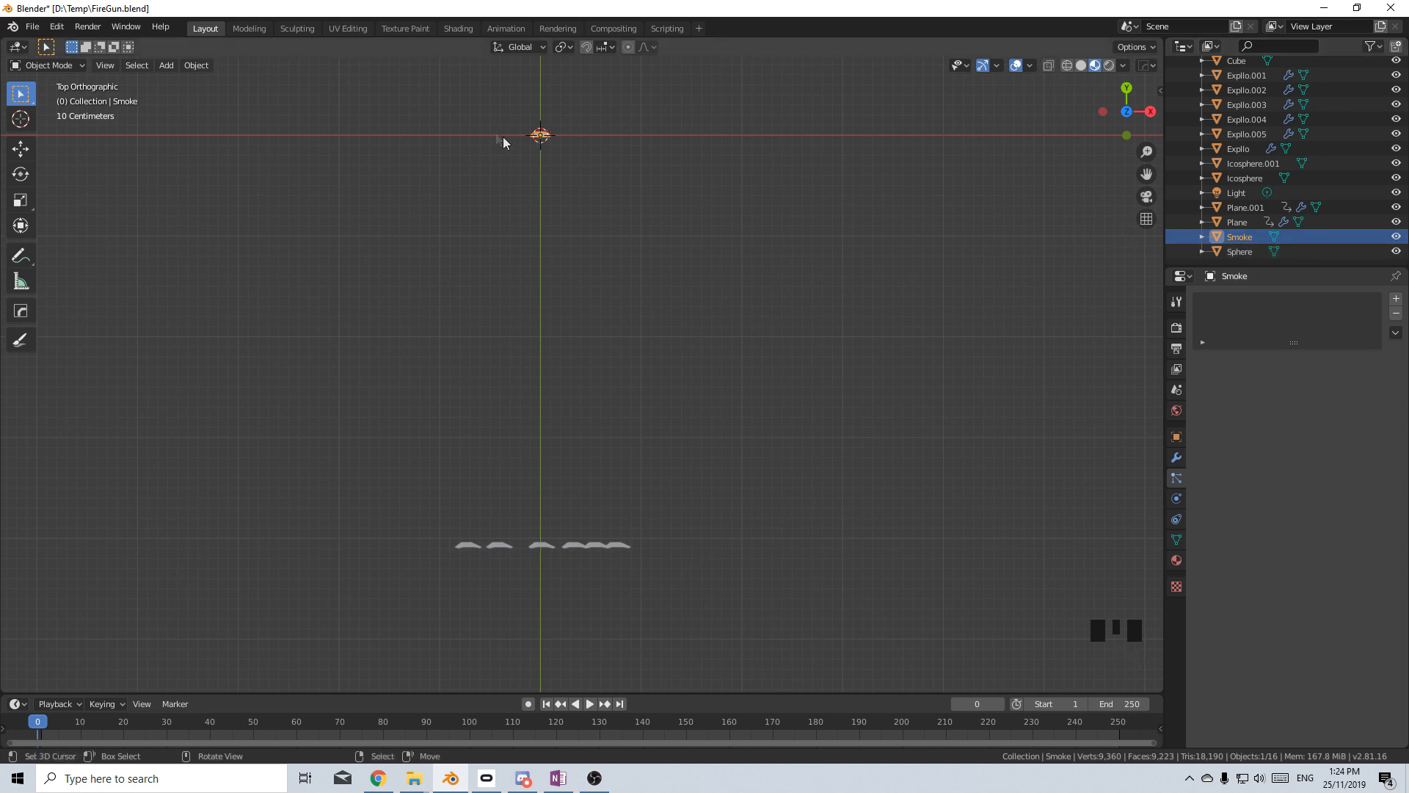
Move Smoke about 0.78 m in X and -4.07 m in Y, align it with the lowest emitter and enlarge it by 1.170.
key("g")
left_click(619, 587)
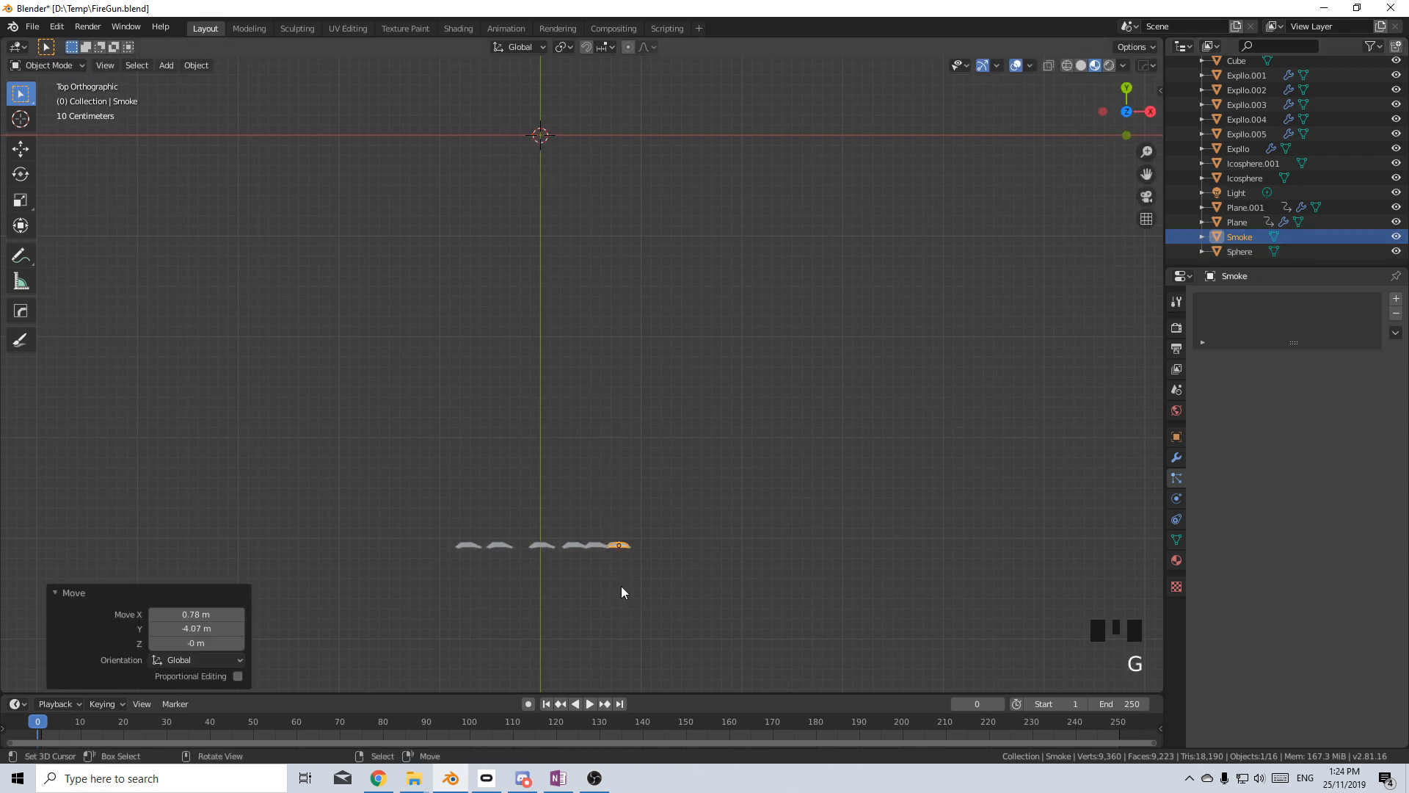
key("KP_3")
key("KP_1")
key("ctrl+KP_3")
key("ctrl+KP_1")
scroll(621, 585, "up", 6)
key("g")
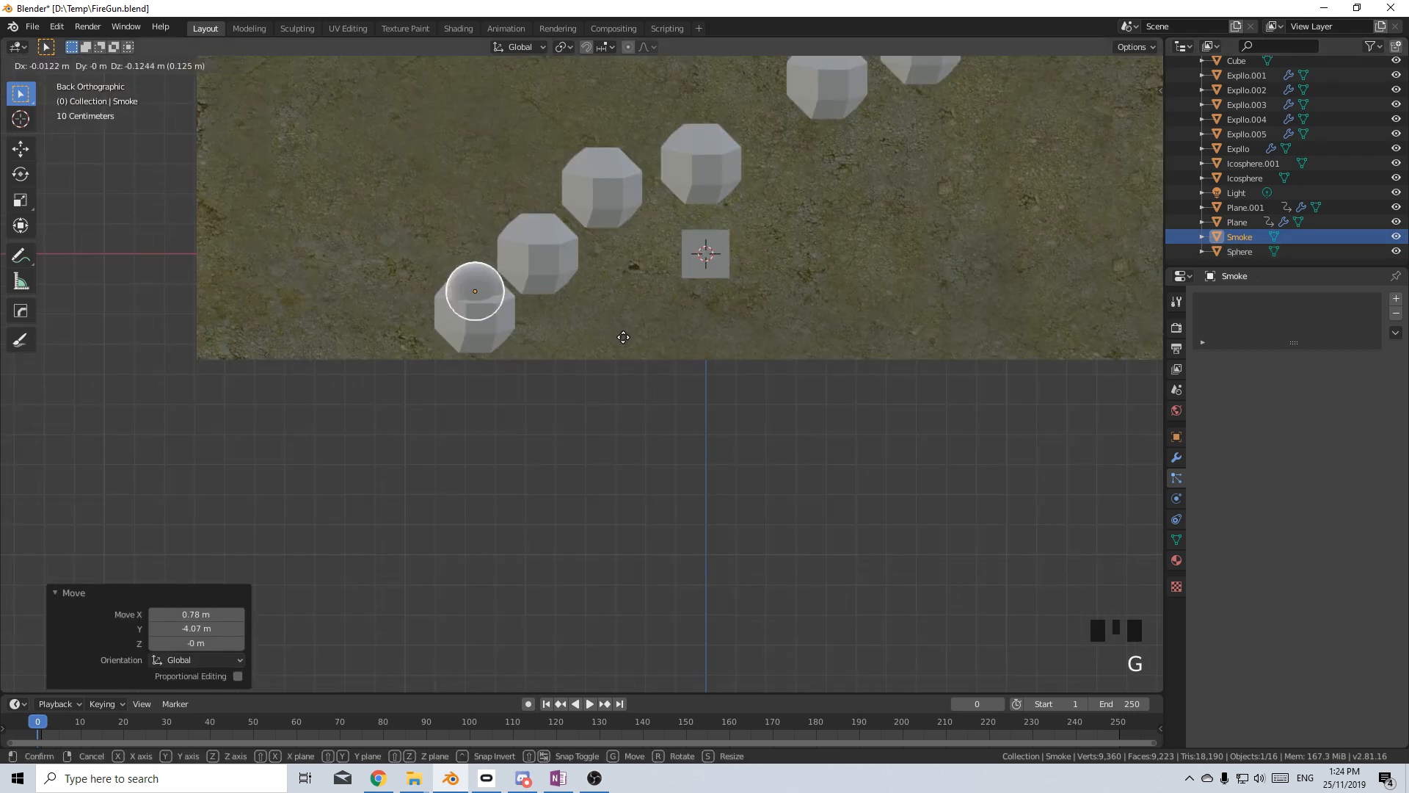
left_click(624, 356)
key("s")
left_click(654, 371)
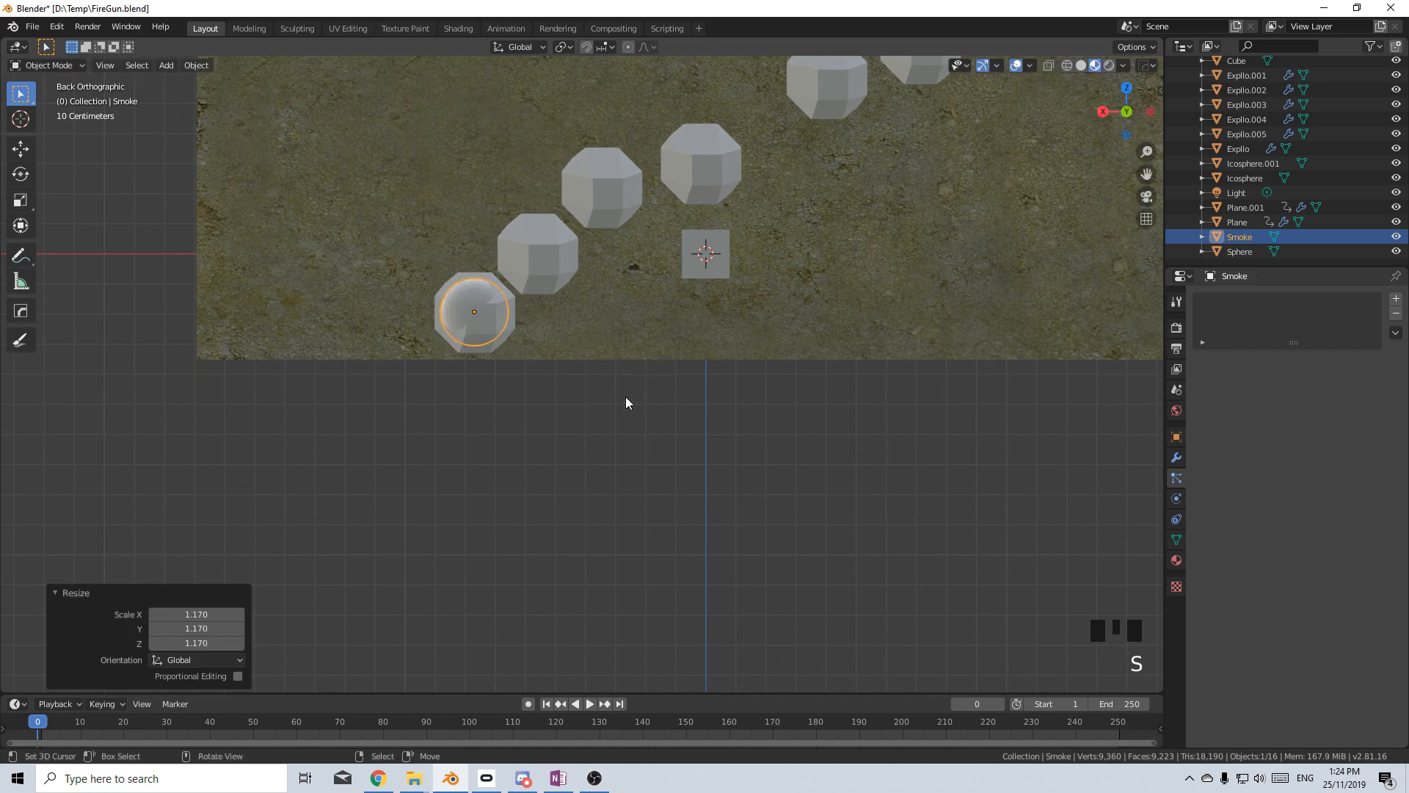
Duplicate Smoke five times in back view, placing one copy on each of the other emitters.
key("shift+d")
left_click(689, 346)
key("shift+d")
left_click(754, 277)
key("shift+d")
left_click(853, 248)
middle_click_drag(928, 199, 735, 364, "shift")
key("shift+d")
left_click(837, 273)
key("shift+d")
left_click(866, 267)
Add a 2 m cube at the world origin and move it along Y to the wall.
scroll(605, 397, "down", 4)
middle_click_drag(606, 396, 708, 387)
key("shift+a")
mouse_move(721, 437)
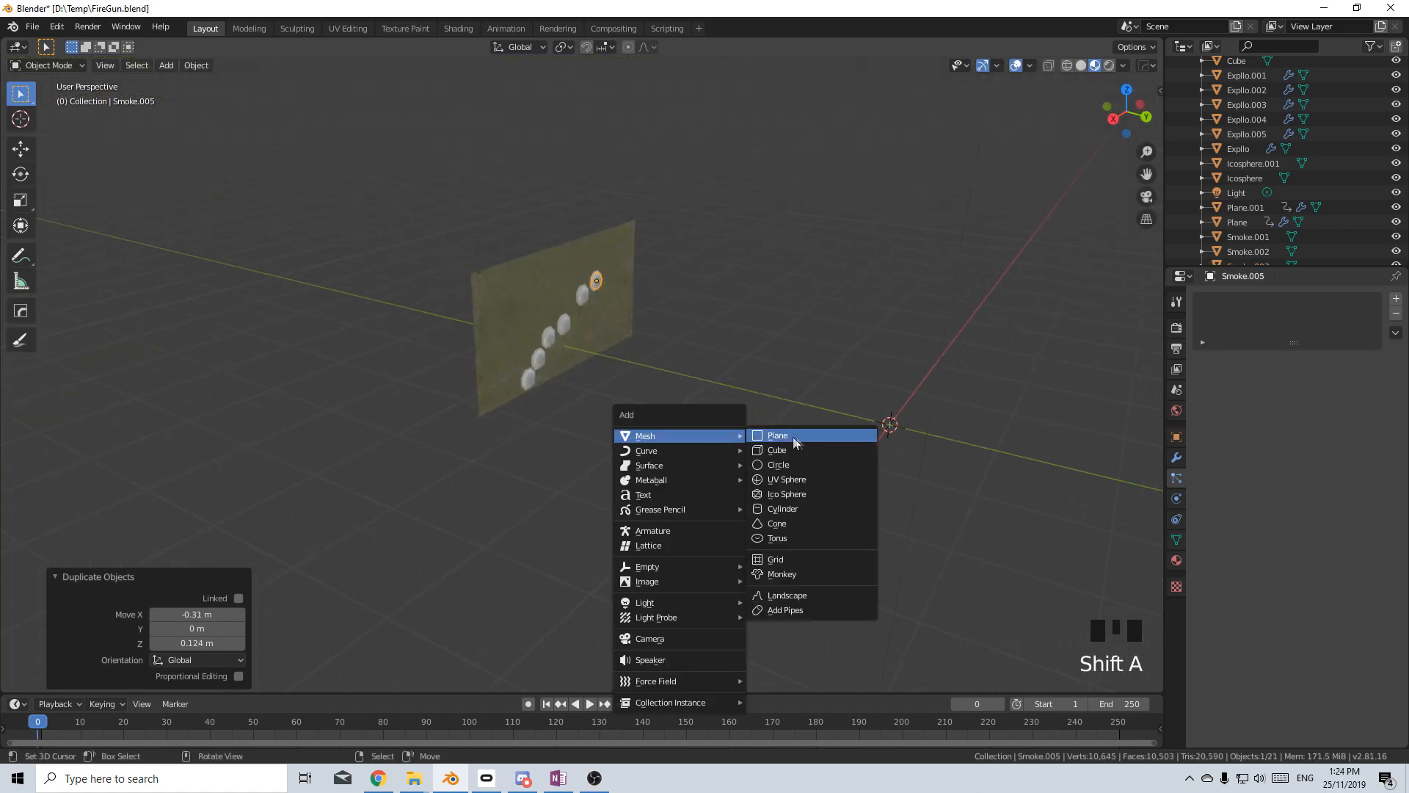
left_click(799, 451)
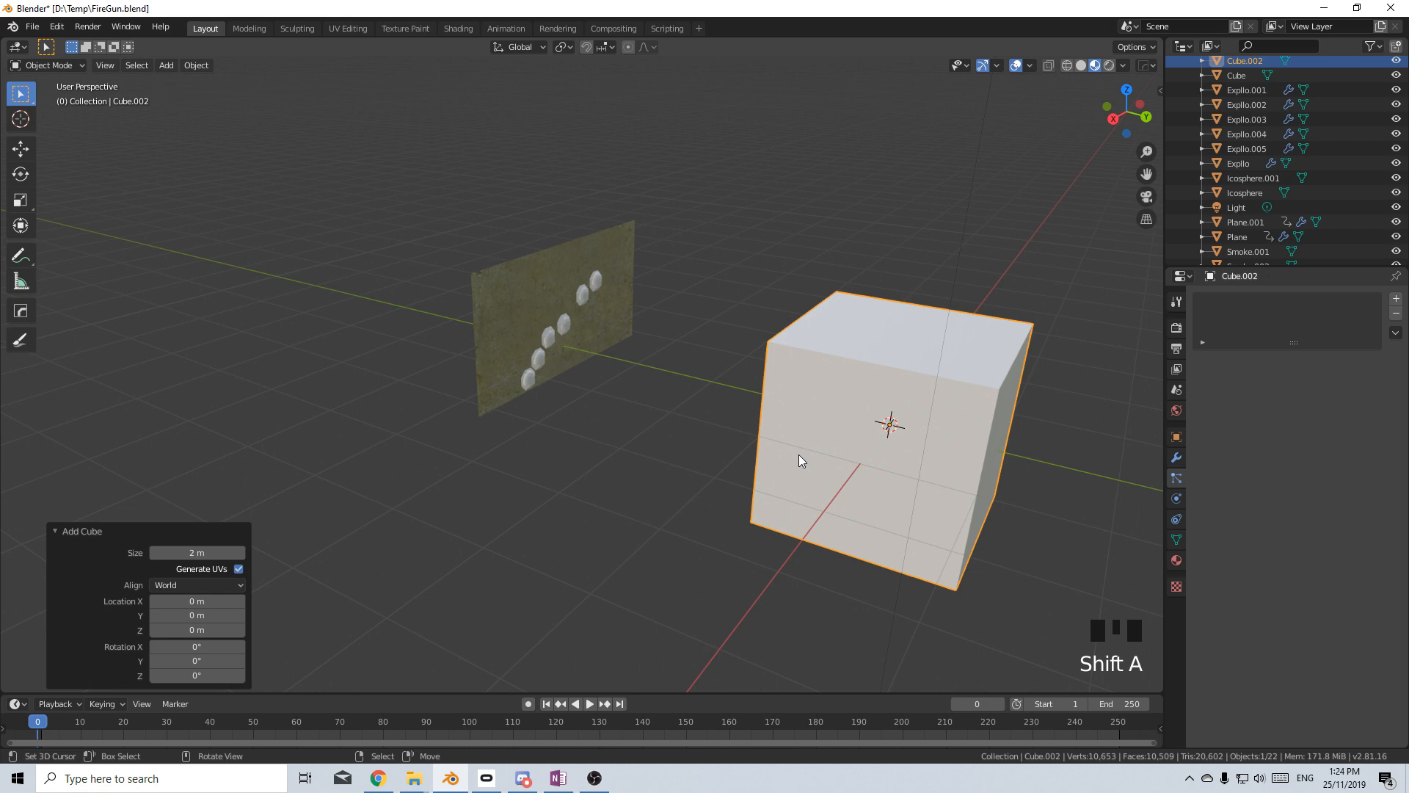
scroll(955, 466, "down", 3)
middle_click_drag(932, 461, 960, 472)
key("g")
key("y")
left_click(743, 447)
Show the scene as wireframe in back view and widen the cube by about 1.261 along X.
key("KP_1")
key("ctrl+KP_1")
key("KP_Decimal")
key("z")
left_click(616, 449)
scroll(734, 433, "up", 4)
key("s")
key("x")
left_click(898, 432)
Raise the cube along Z and resize it vertically around the wall's row of emitters.
key("g")
key("z")
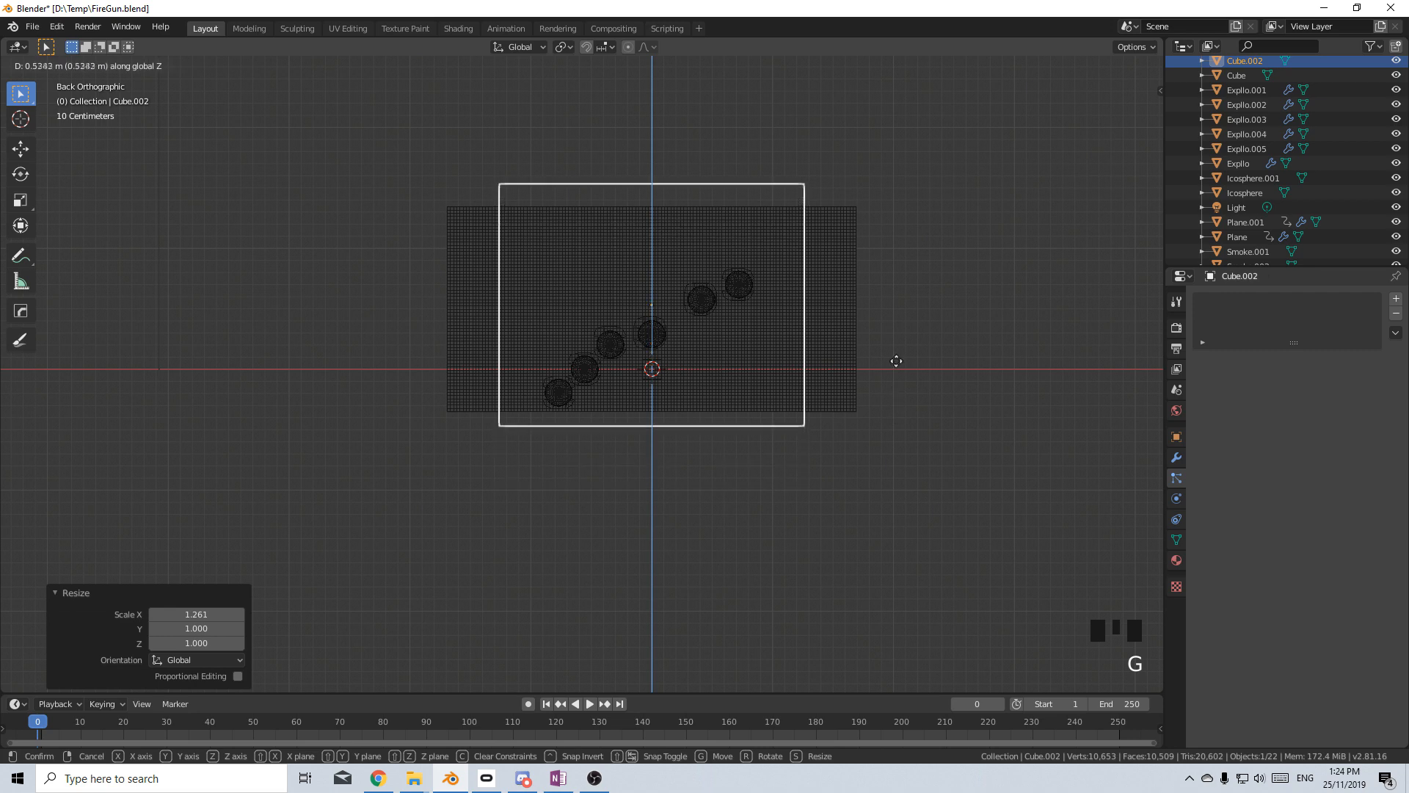
left_click(900, 349)
key("s")
key("z")
left_click(979, 399)
key("g")
key("z")
left_click(981, 358)
Widen the cube by about 1.115 along X and move it about 0.656 m along Y in front of the wall.
key("s")
key("x")
left_click(1007, 362)
middle_click_drag(1007, 361, 688, 363)
key("g")
key("y")
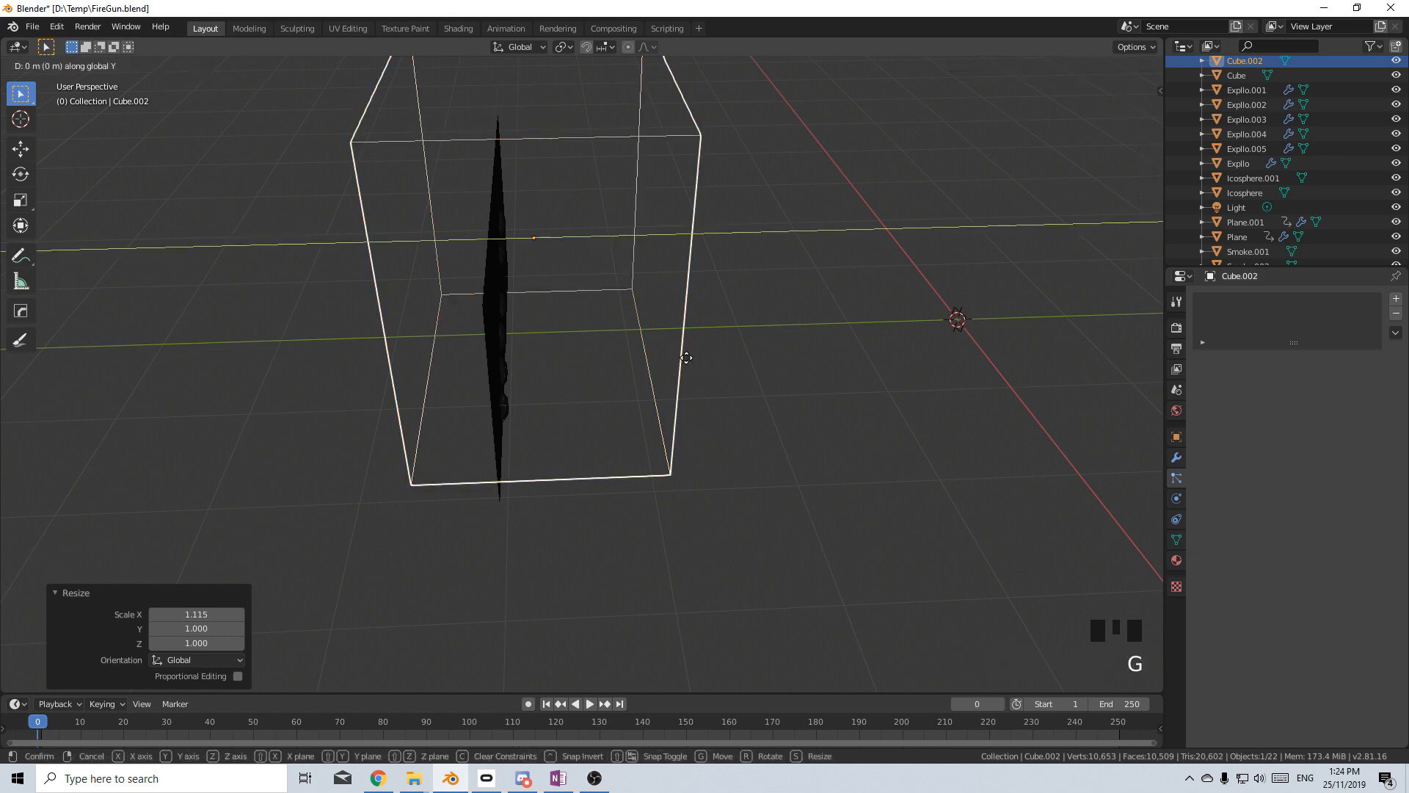
left_click(757, 365)
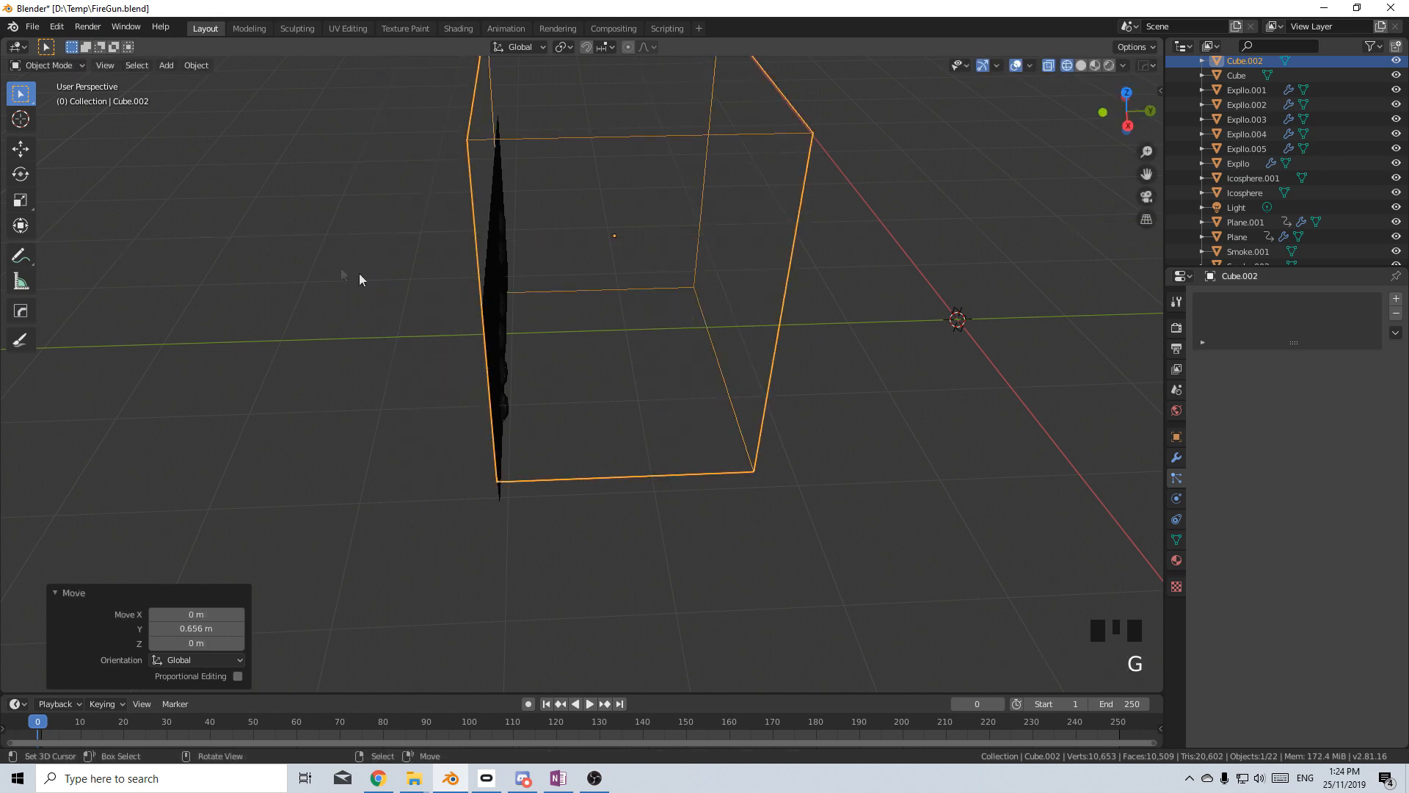
Enable Smoke physics on the large cube and set its type to Domain.
middle_click_drag(410, 235, 223, 211)
scroll(610, 399, "up", 2)
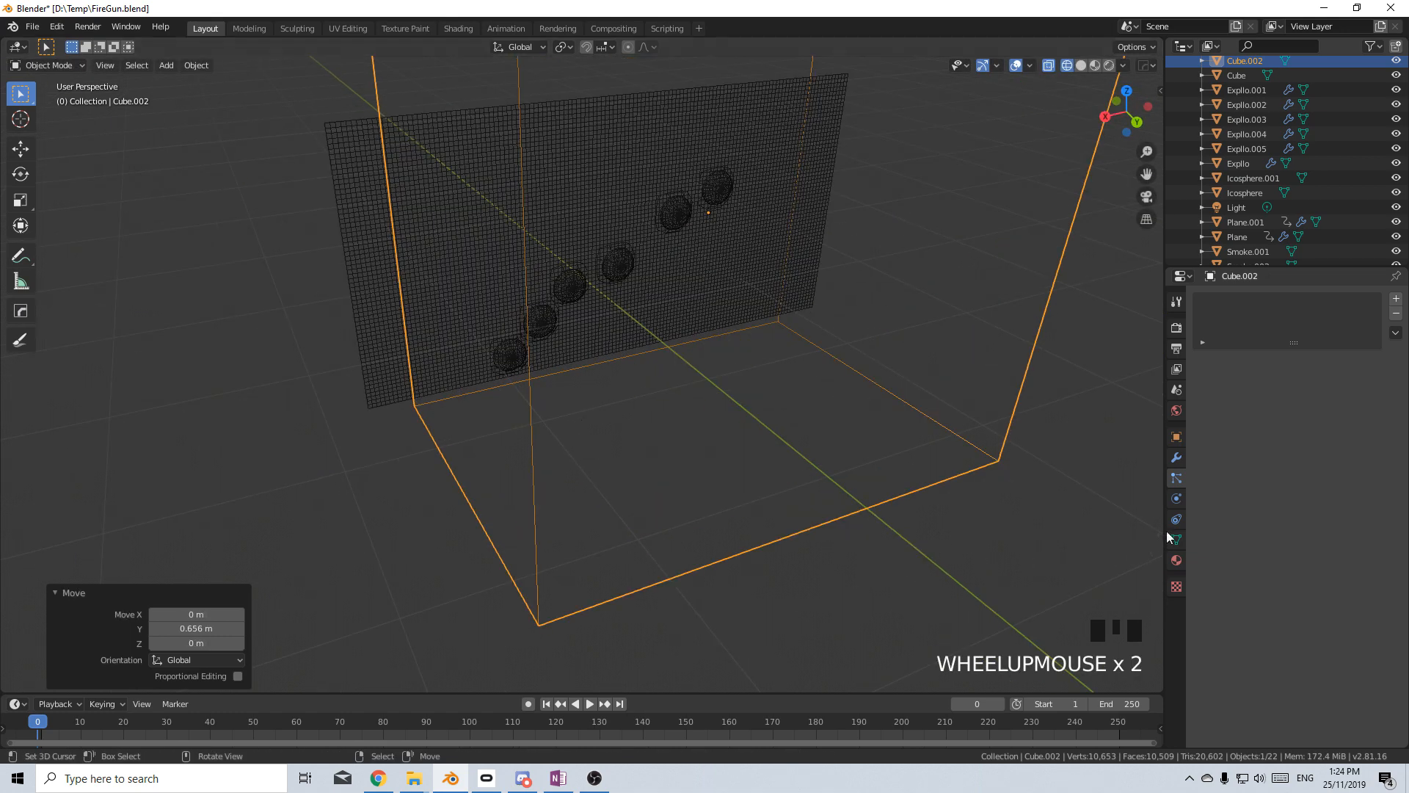
left_click(1176, 499)
left_click(1333, 349)
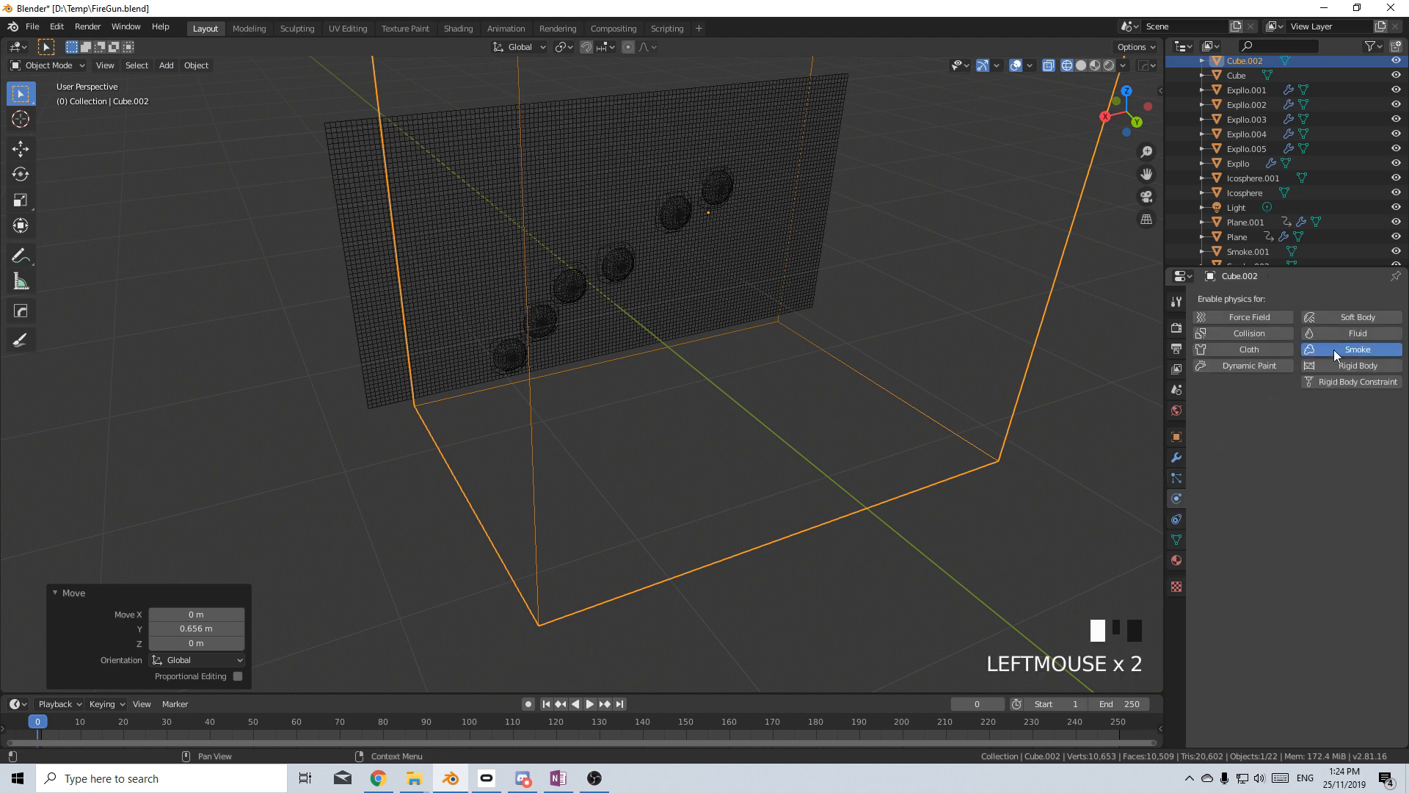
left_click(1311, 425)
left_click(1324, 459)
Enable Smoke physics on Smoke.001 and set its type to Flow.
middle_click_drag(734, 374, 789, 386)
scroll(1260, 174, "down", 6)
left_click(1248, 163)
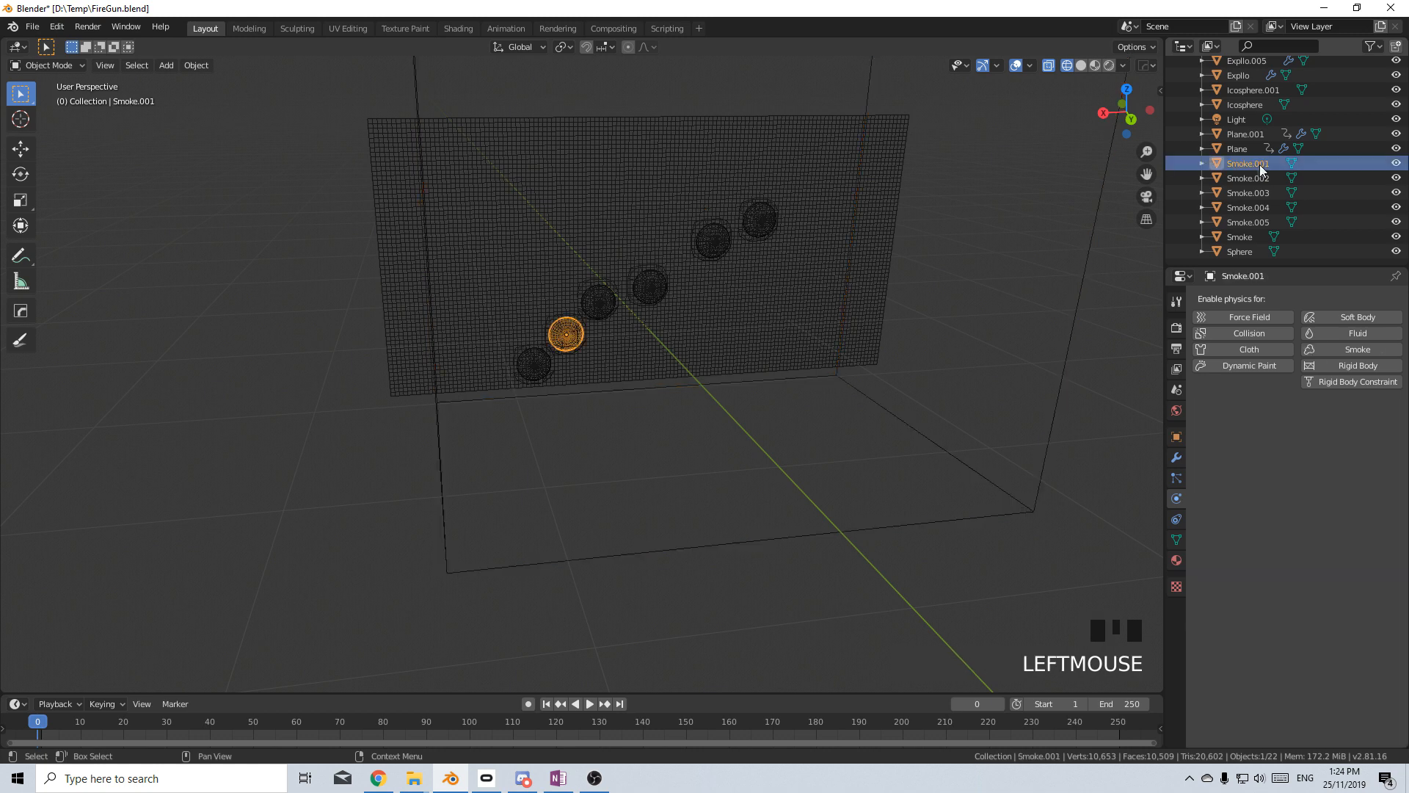
left_click(1336, 350)
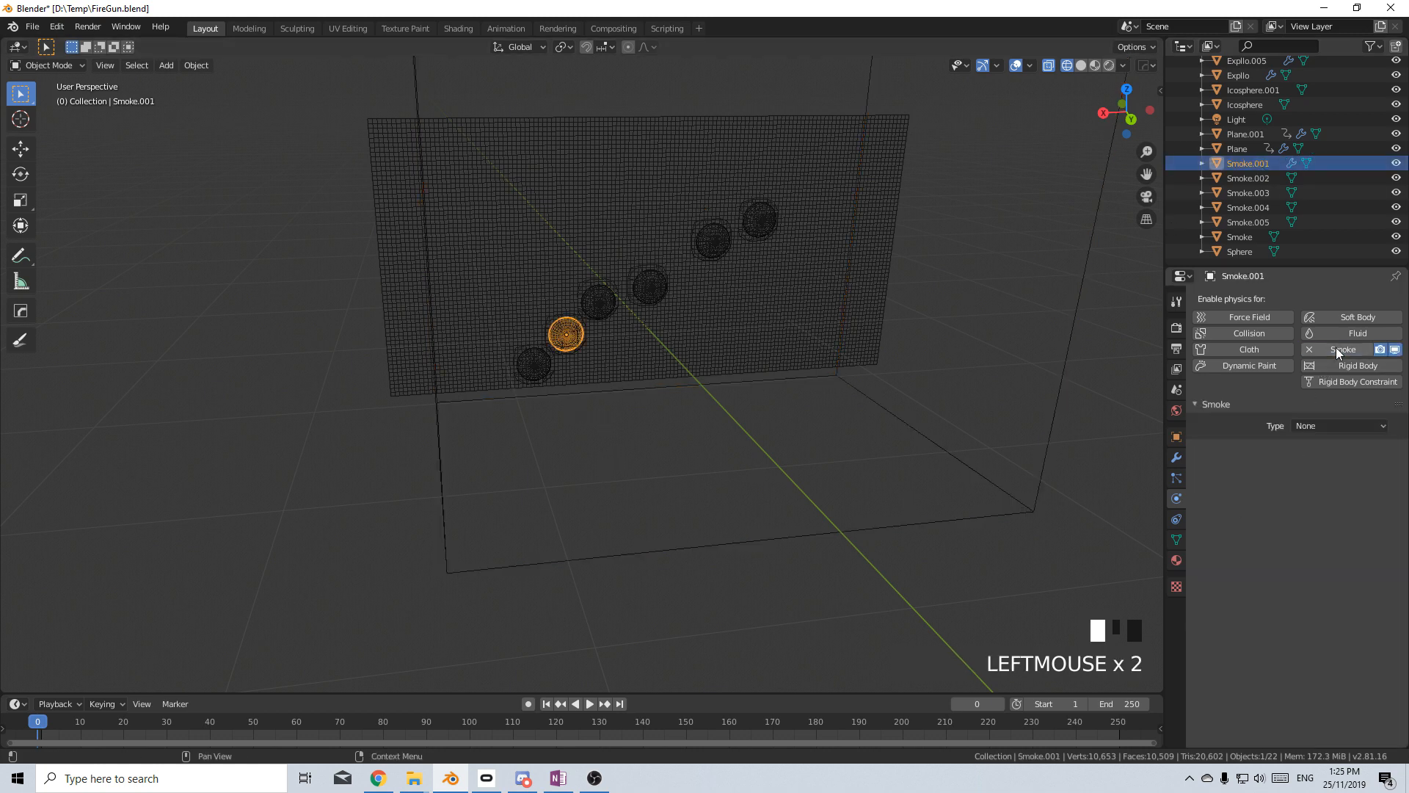
left_click(1338, 425)
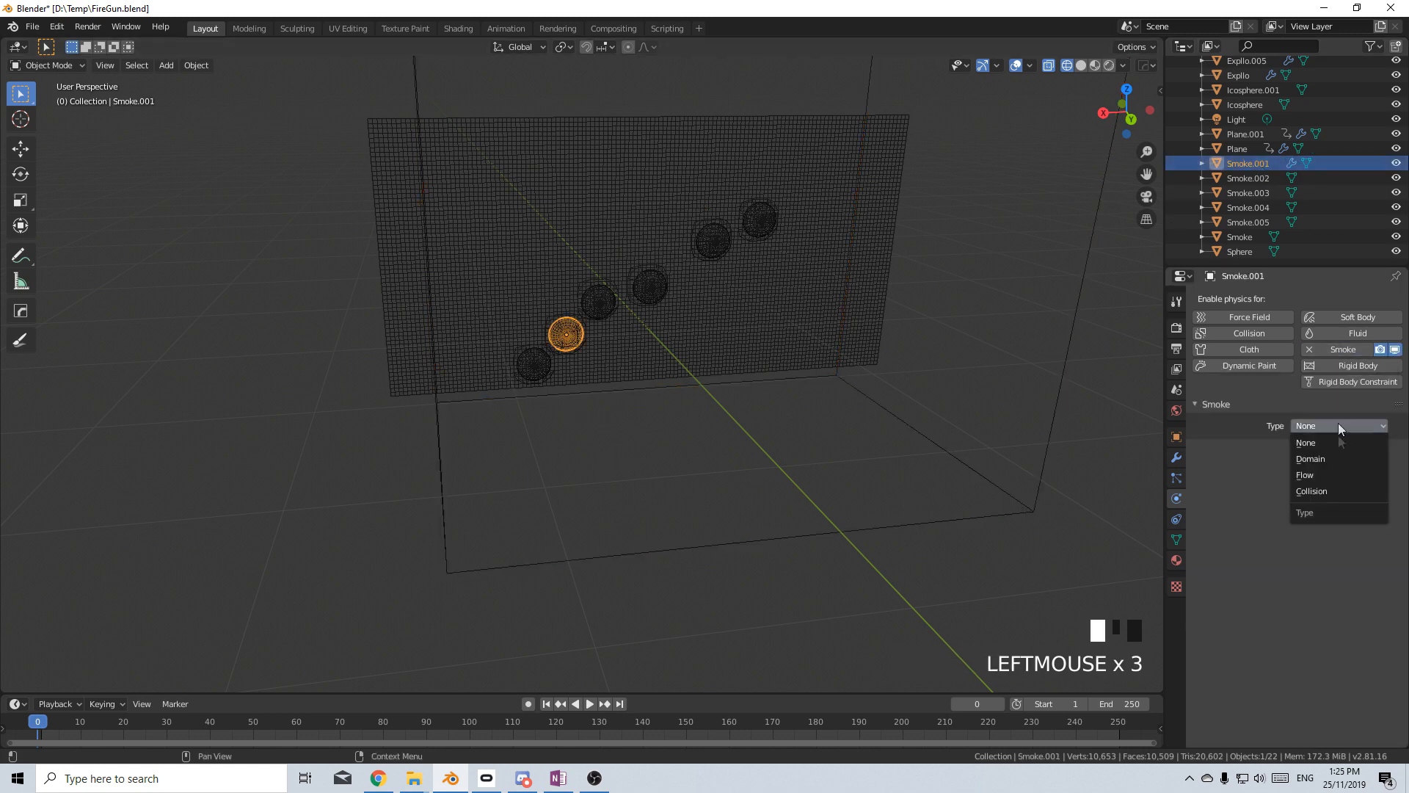
left_click(1334, 474)
Play the animation from the start in solid shading to examine the smoke from Smoke.001, then stop it.
middle_click_drag(627, 460, 621, 618)
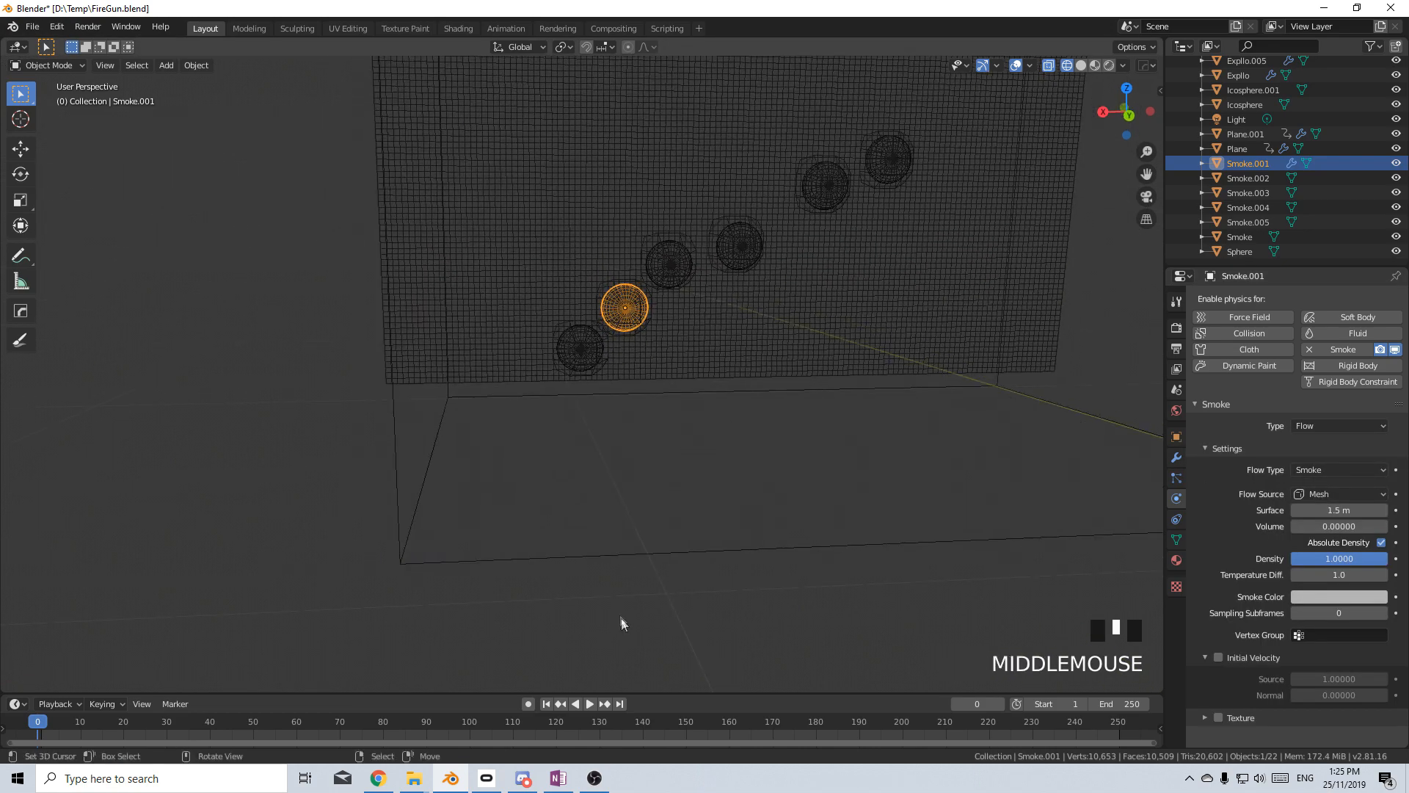
left_click(1080, 64)
left_click(546, 704)
left_click(589, 704)
middle_click_drag(594, 654, 620, 504)
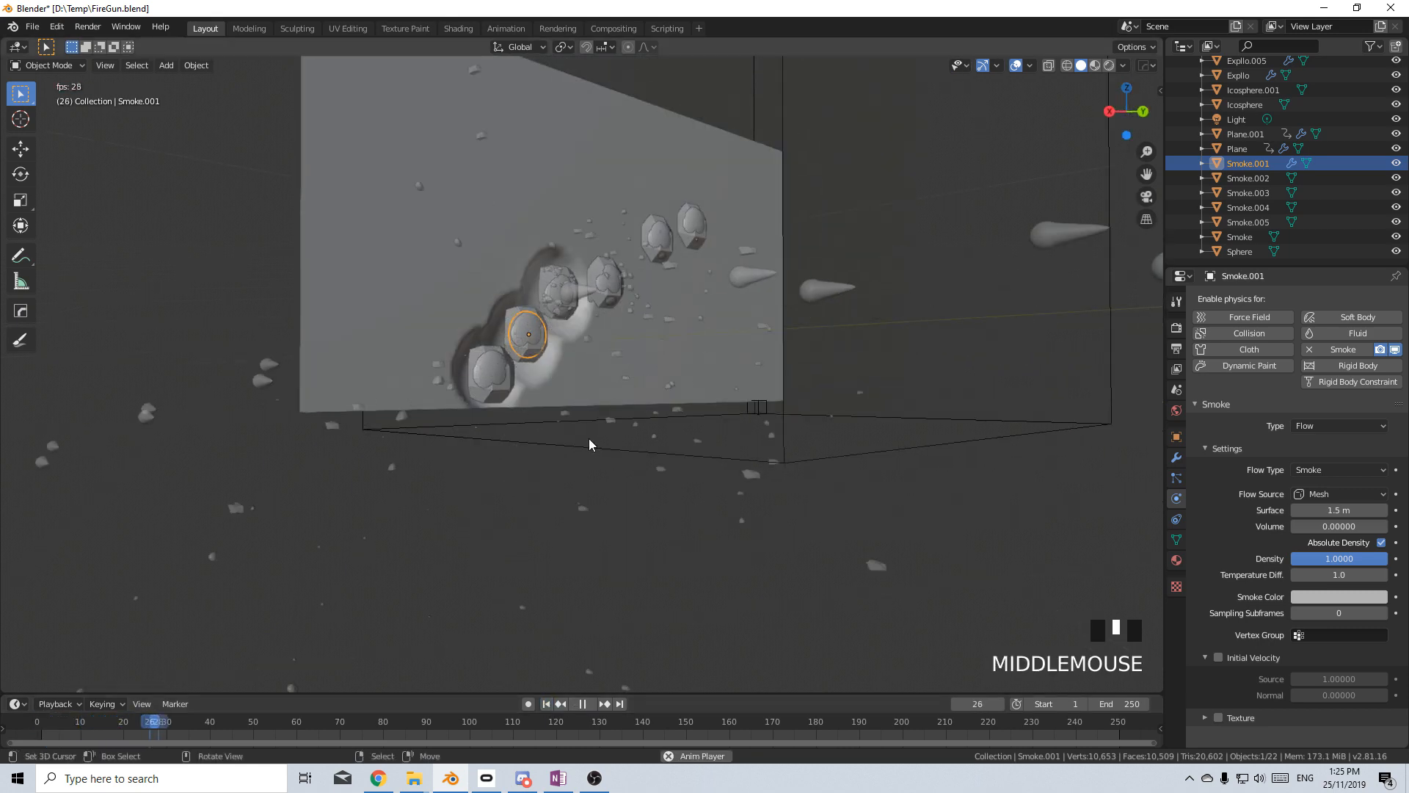
middle_click_drag(553, 179, 315, 293)
scroll(681, 392, "down", 3)
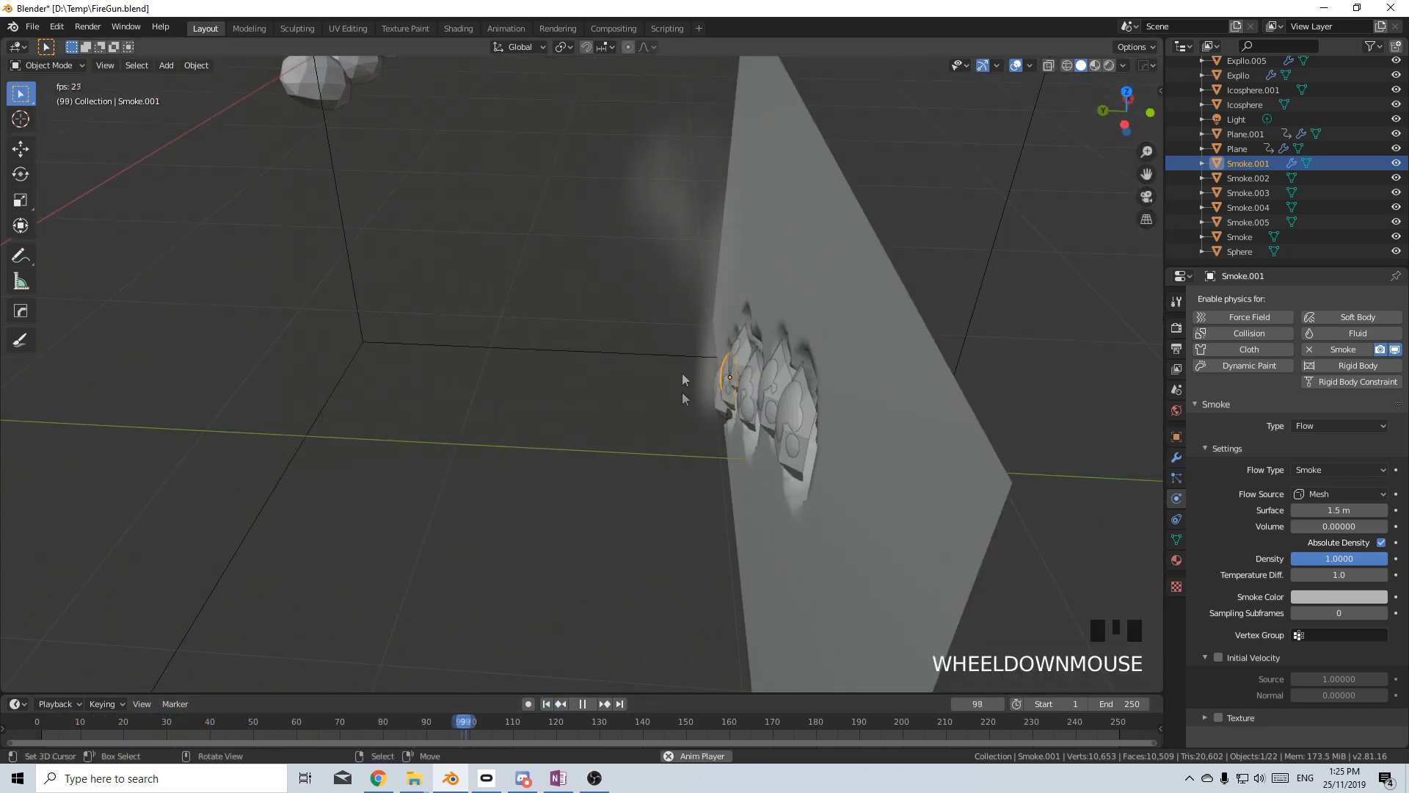
left_click(584, 703)
Set the Surface emission distance of Smoke.001 to 0 m and insert a keyframe for it at frame 22.
middle_click_drag(481, 523, 758, 488)
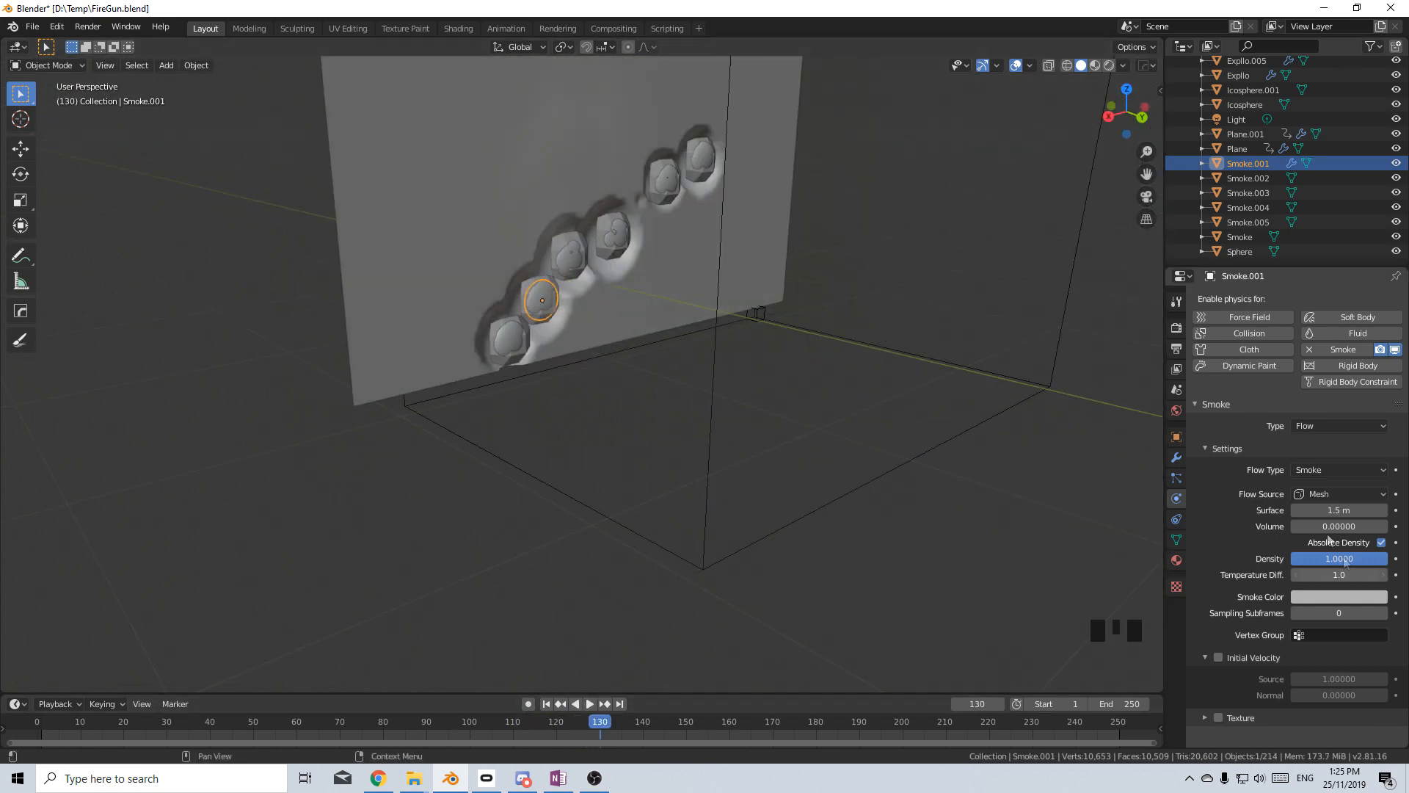
left_click(1332, 510)
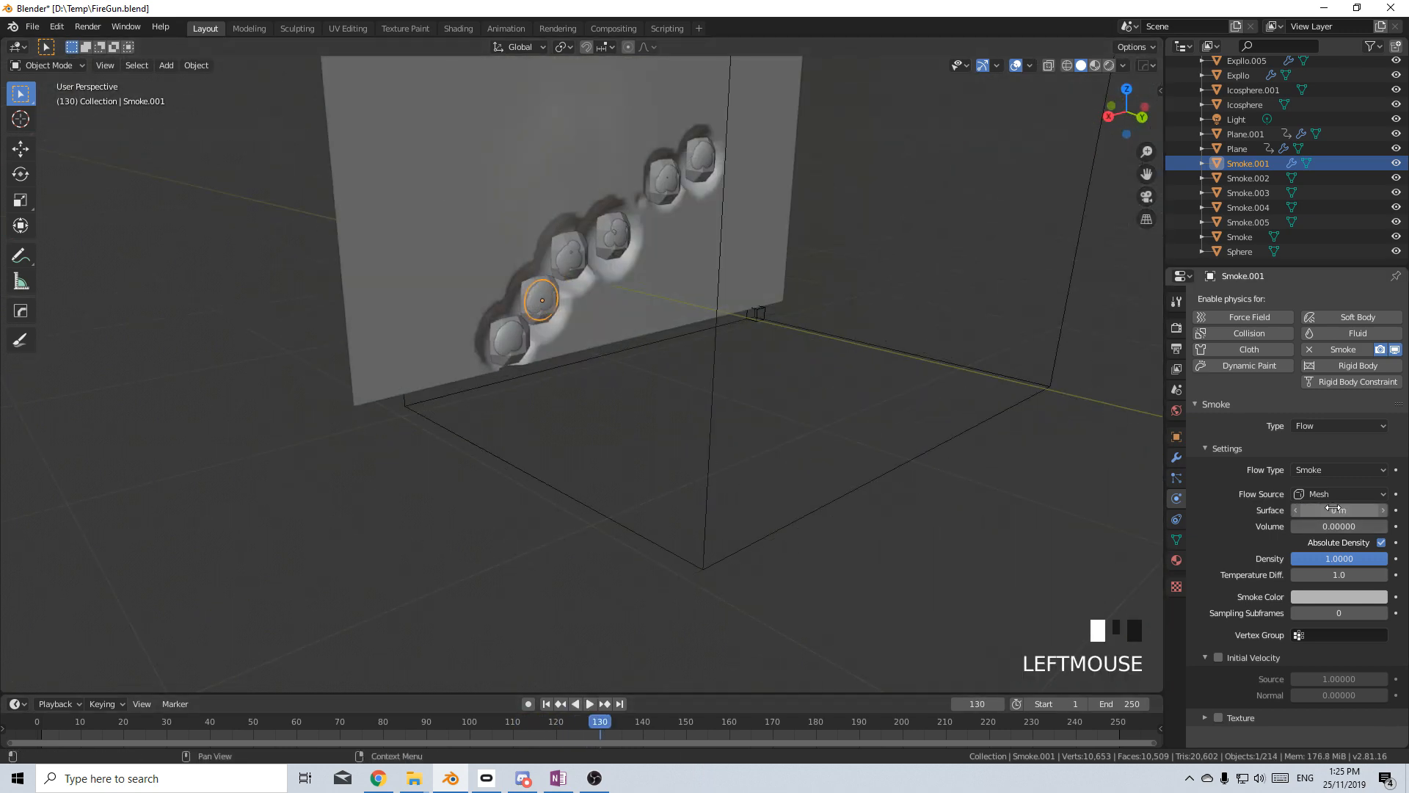
left_click_drag(434, 738, 389, 731)
left_click_drag(275, 725, 141, 727)
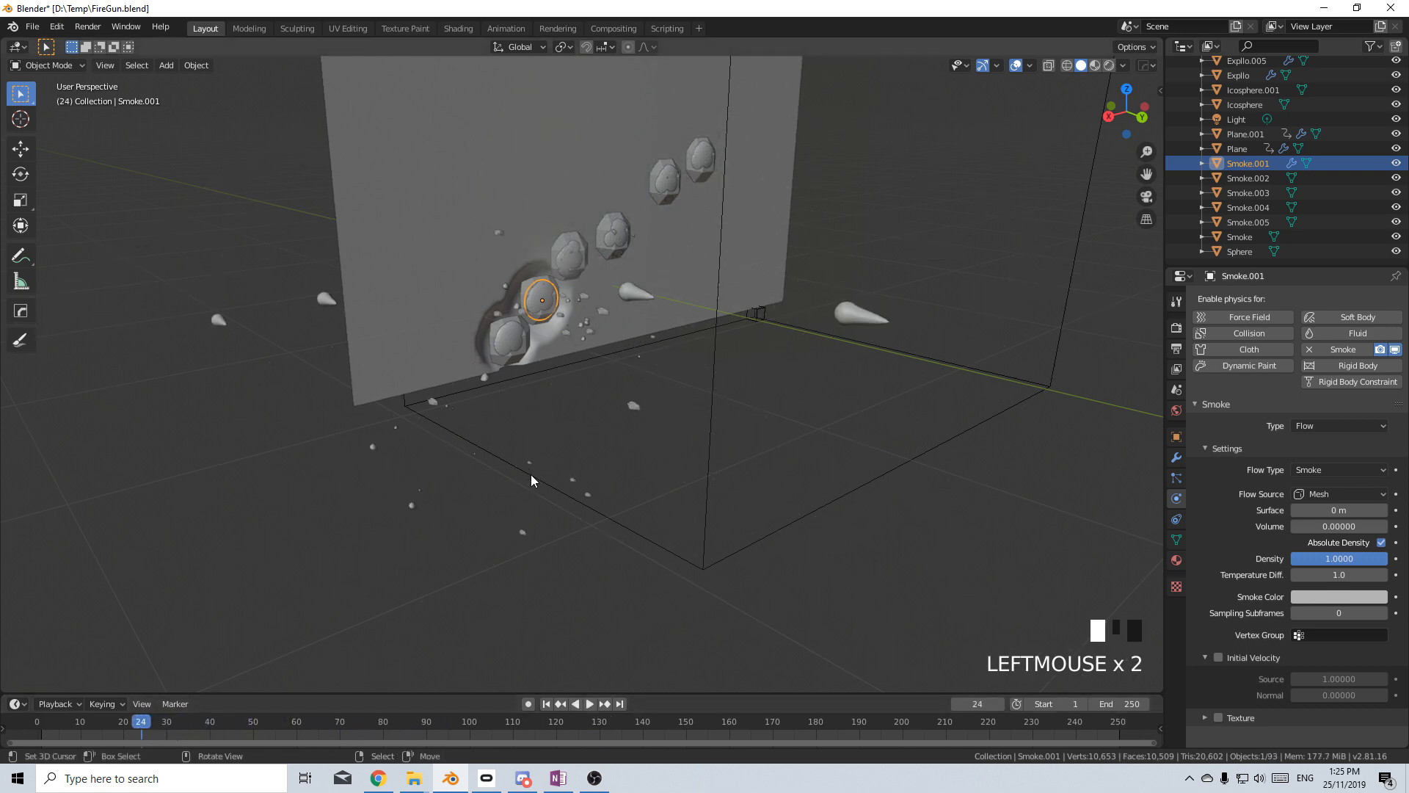
key("Left")
key("Left")
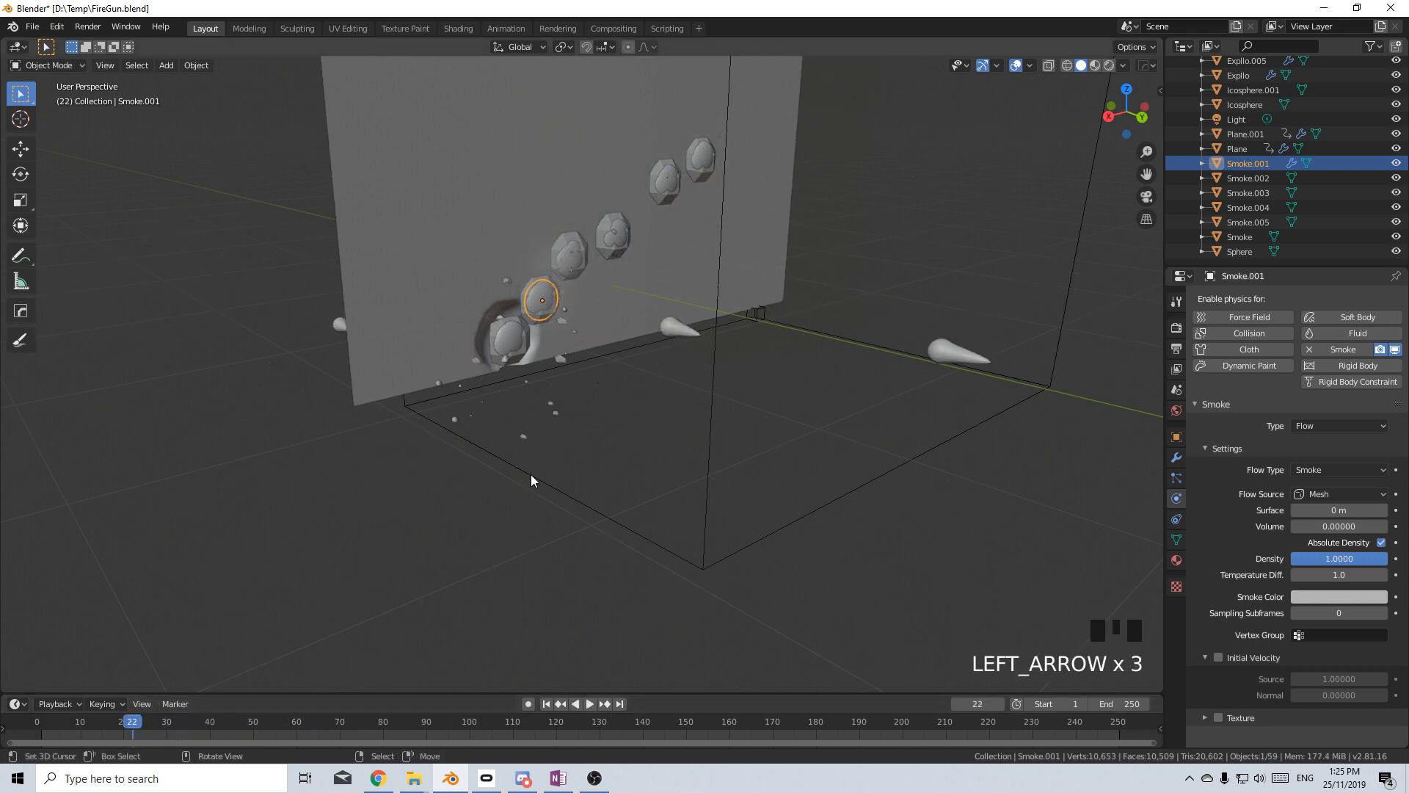
key("Right")
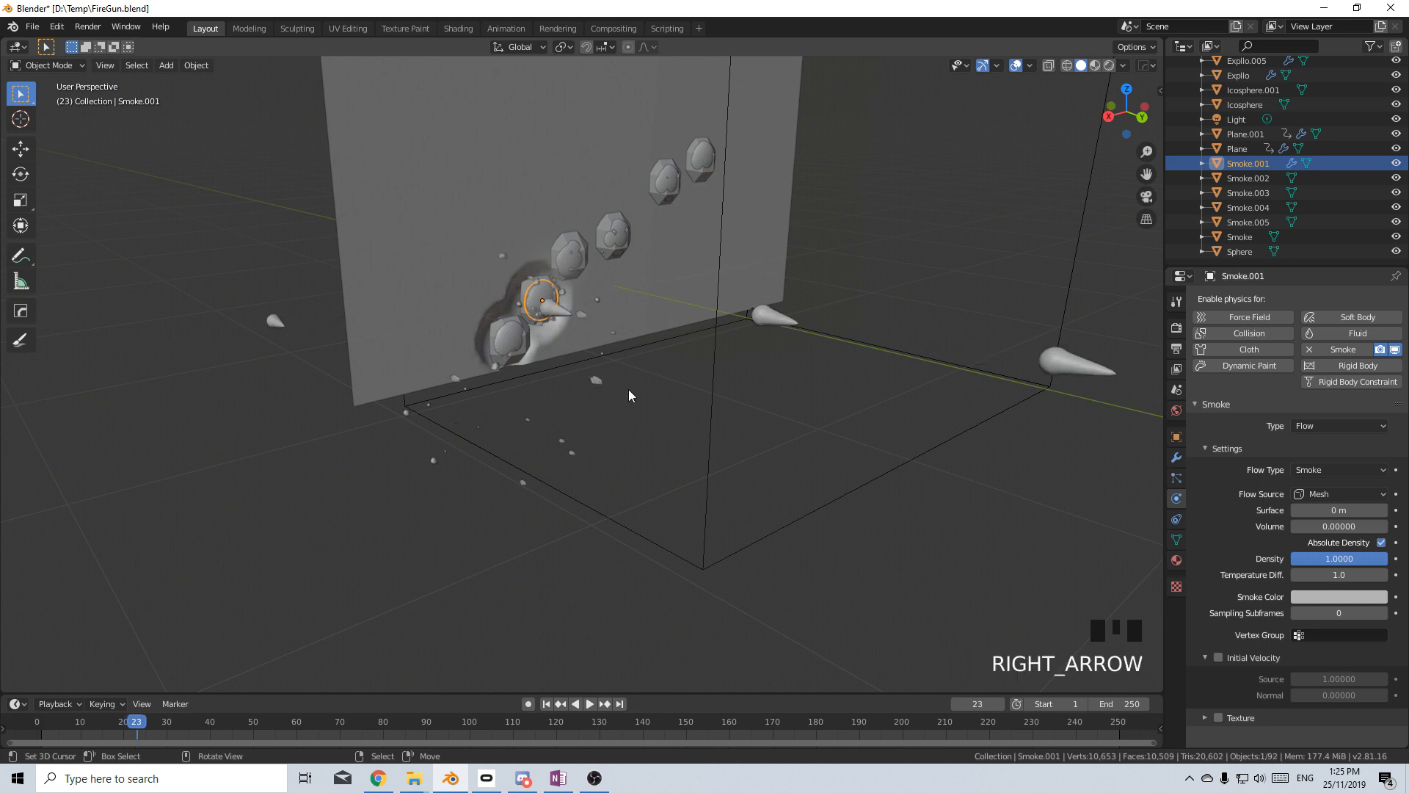
key("Left")
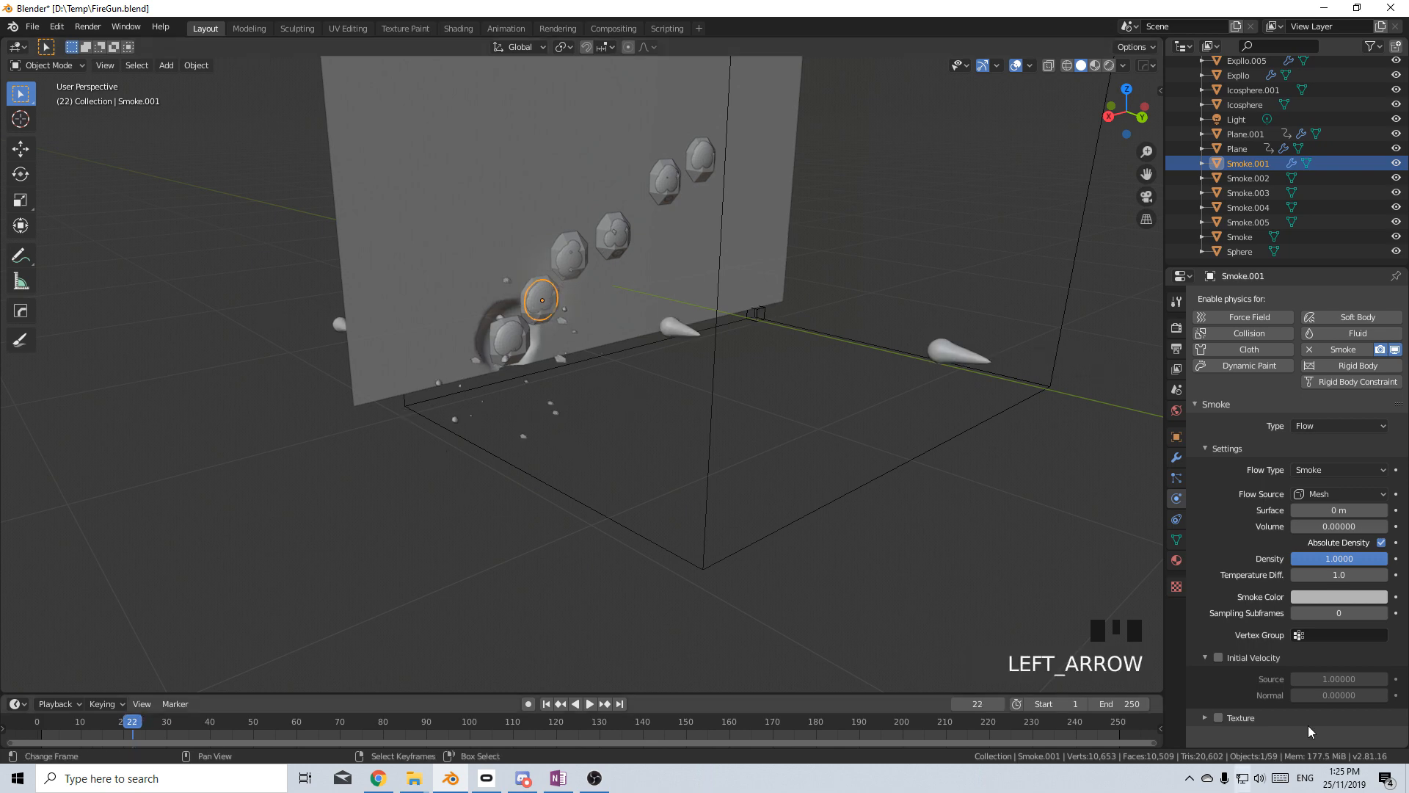
right_click(1341, 510)
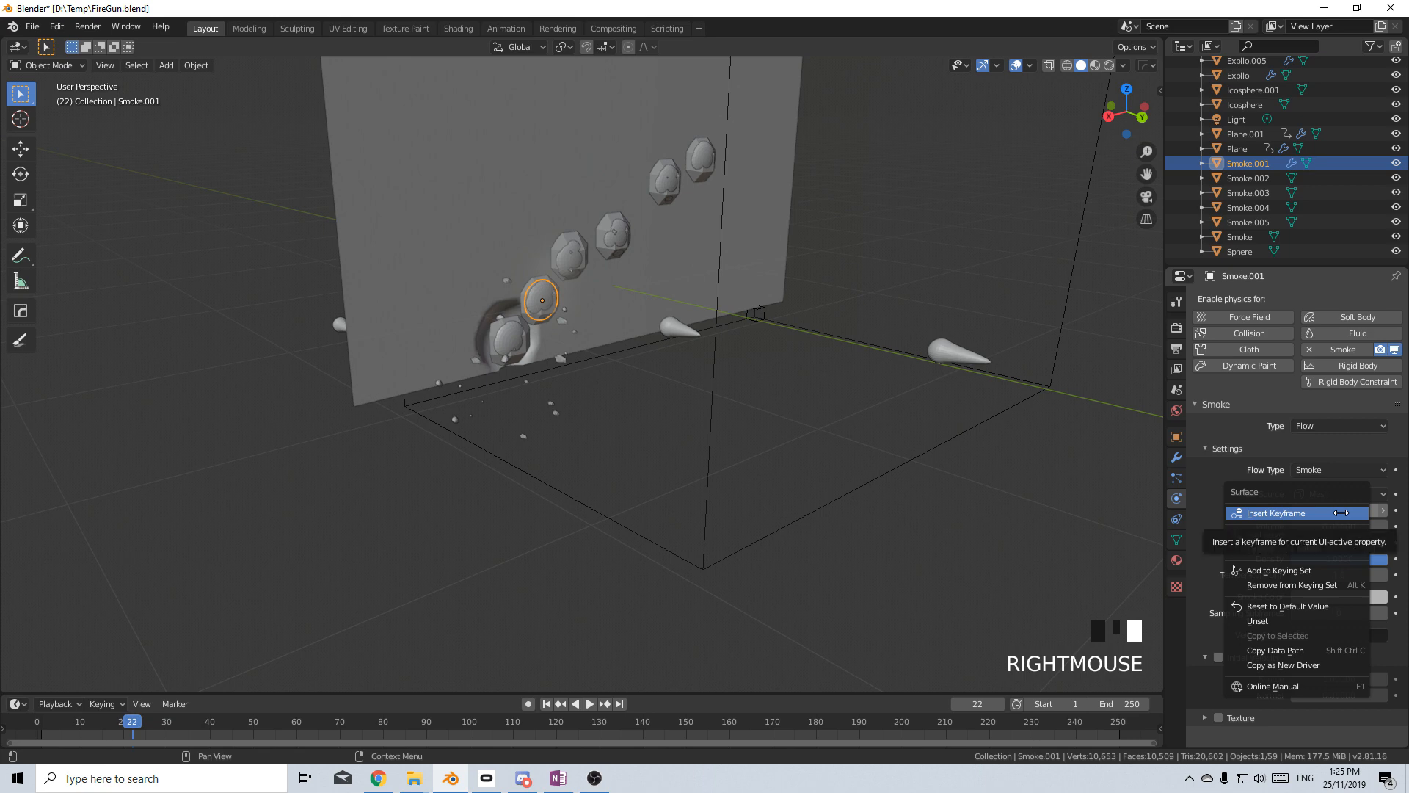
left_click(1341, 512)
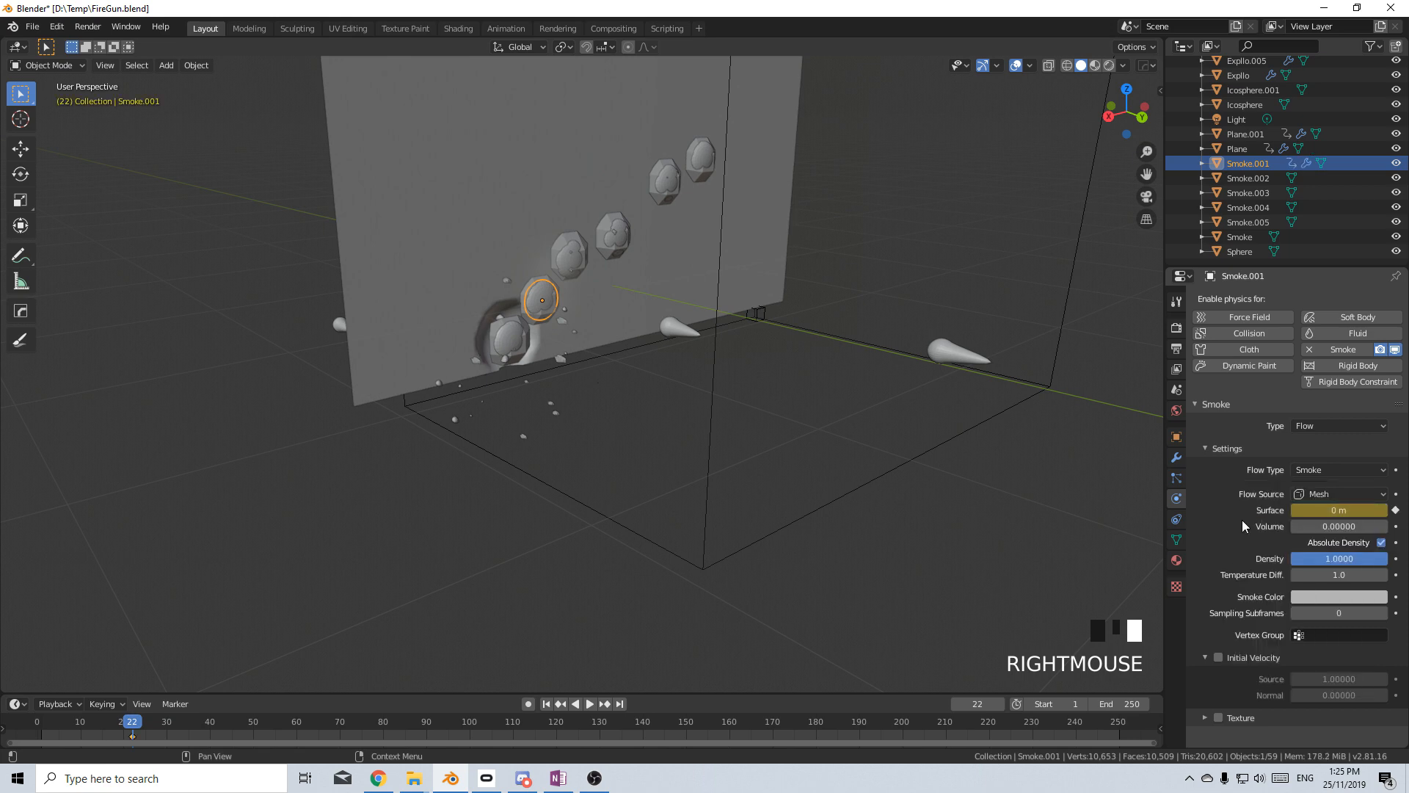
Enable Initial Velocity for Smoke.001 with Normal 4 and Source 5, and set Sampling Subframes to 3.
scroll(1212, 689, "down", 1)
left_click(1219, 658)
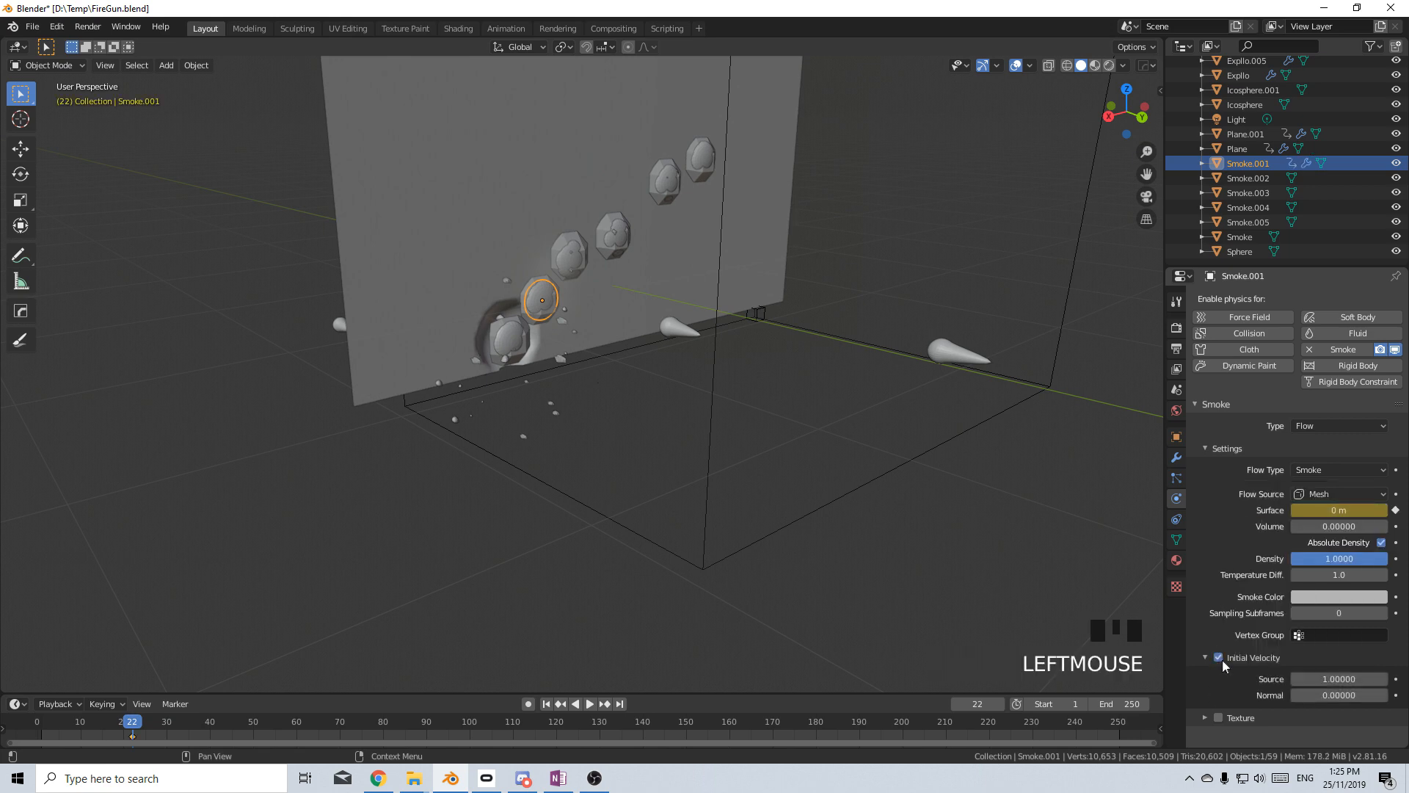
left_click(1344, 696)
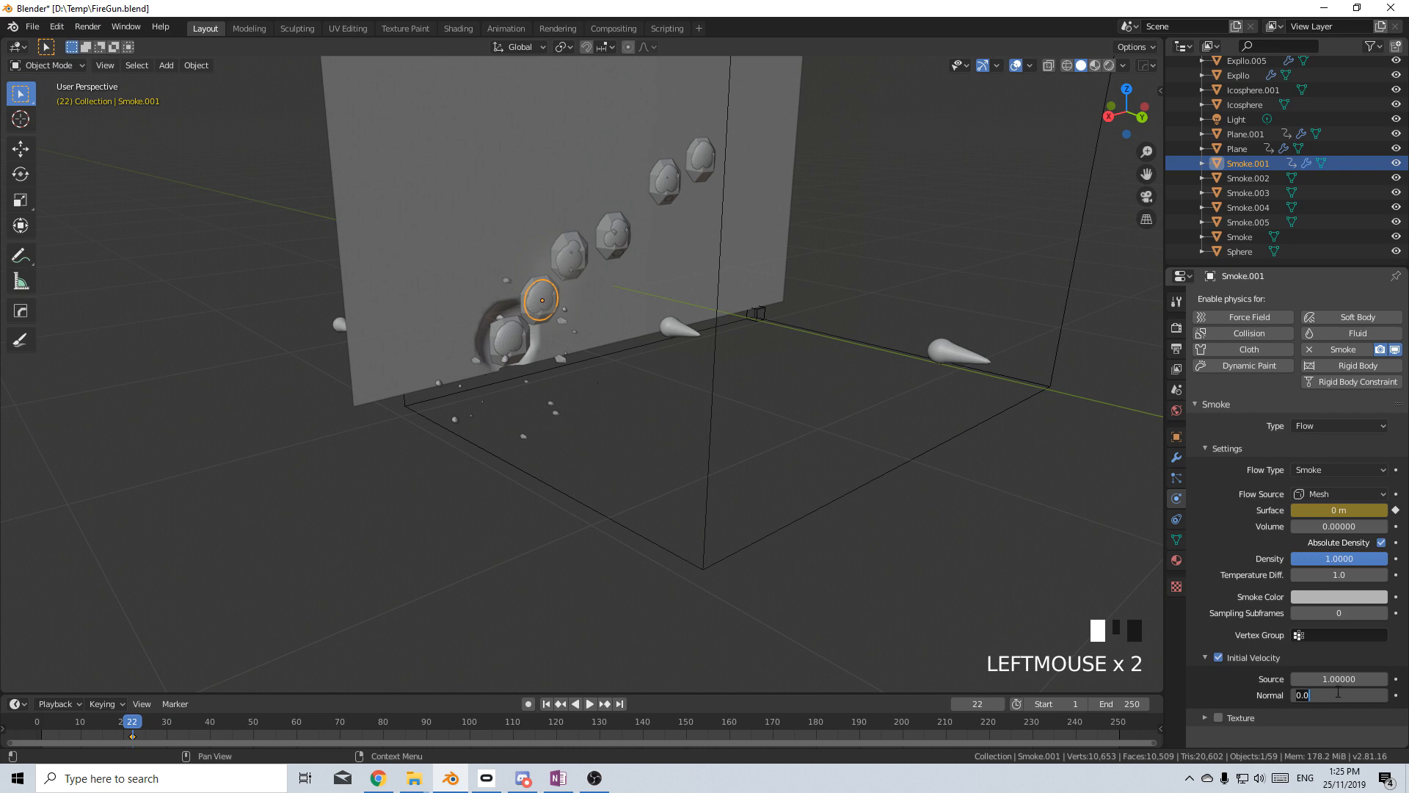
left_click(1336, 678)
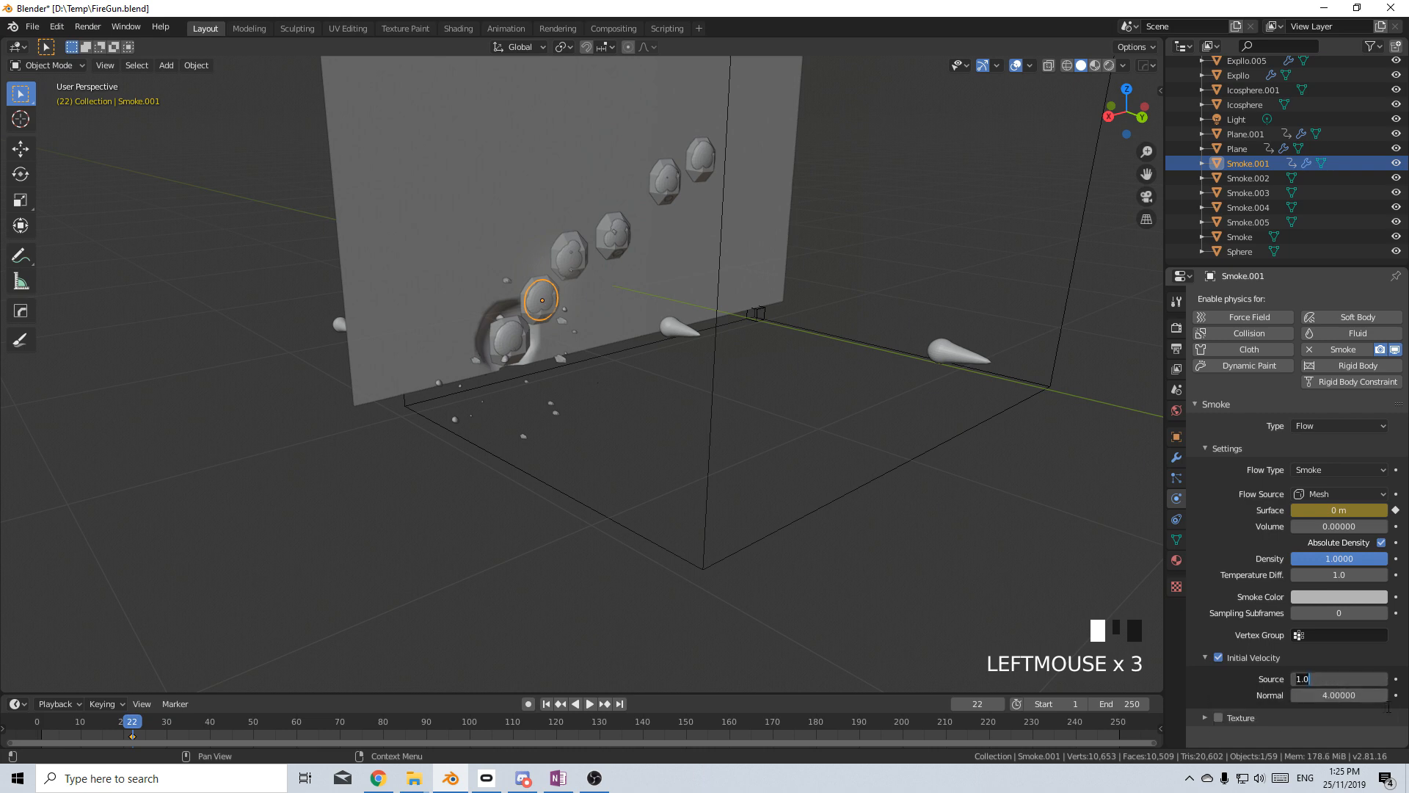
key("Return")
left_click(1384, 614)
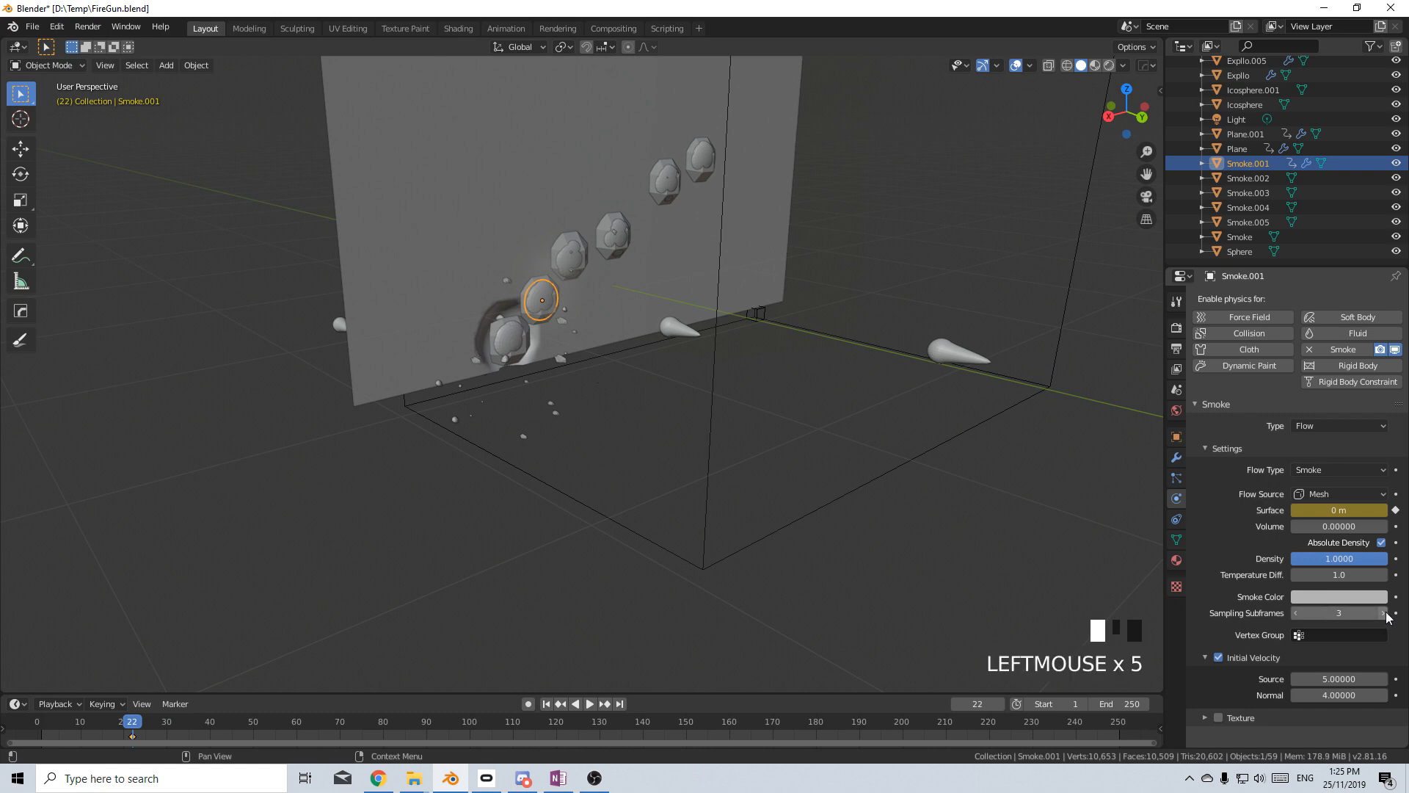
Set the Surface value of Smoke.001 to 1.5 m and keyframe it at frame 23.
key("Right")
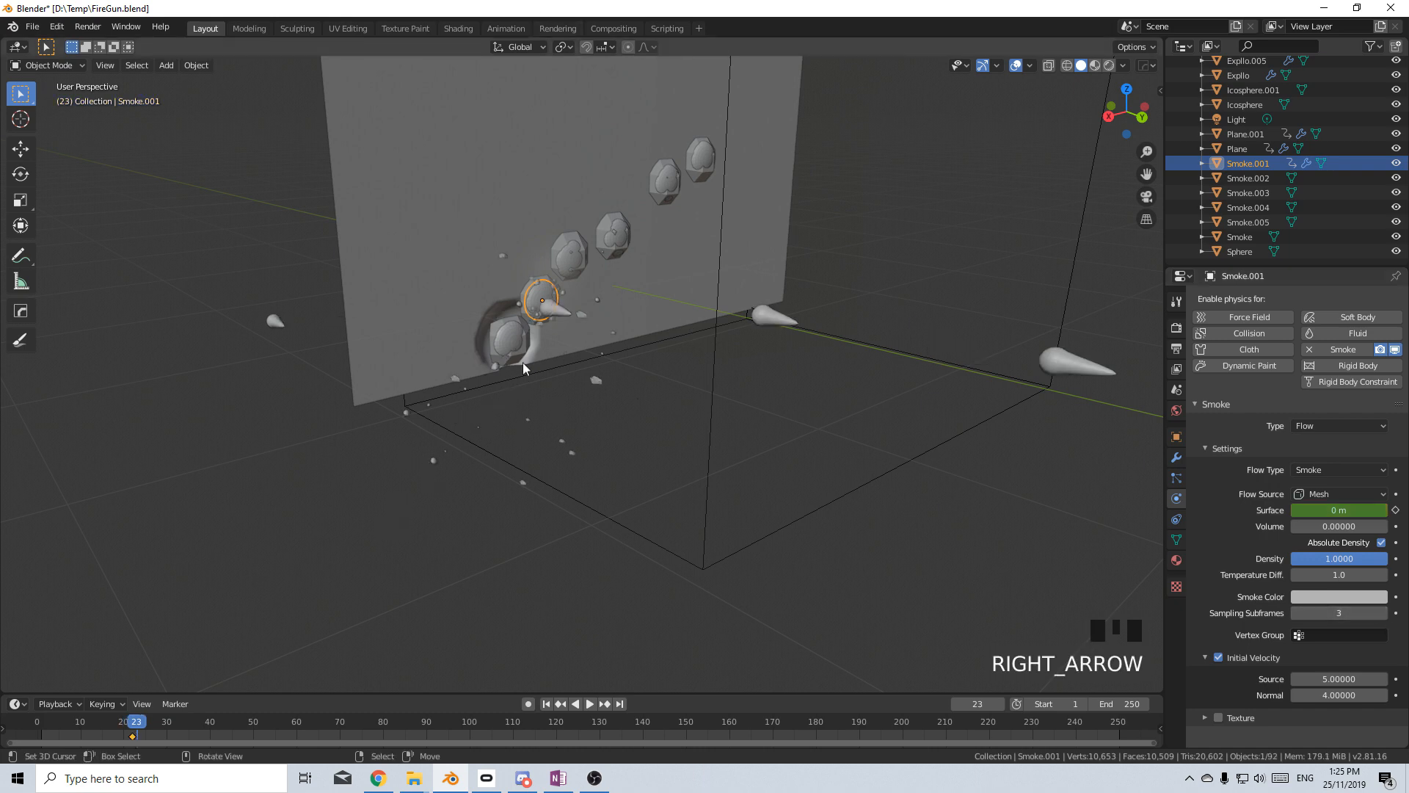
key("Right")
key("Right")
key("Right")
key("Right")
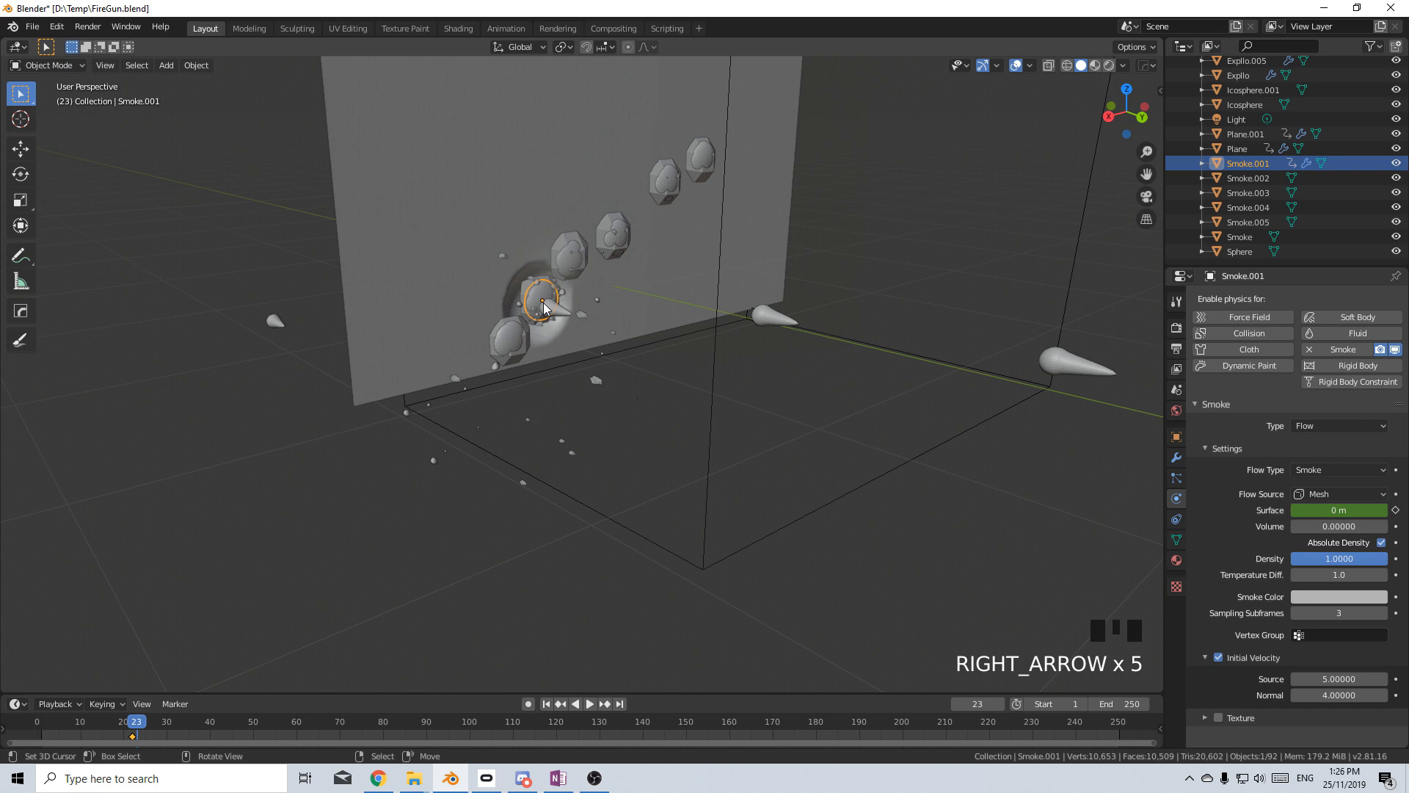
left_click(1339, 510)
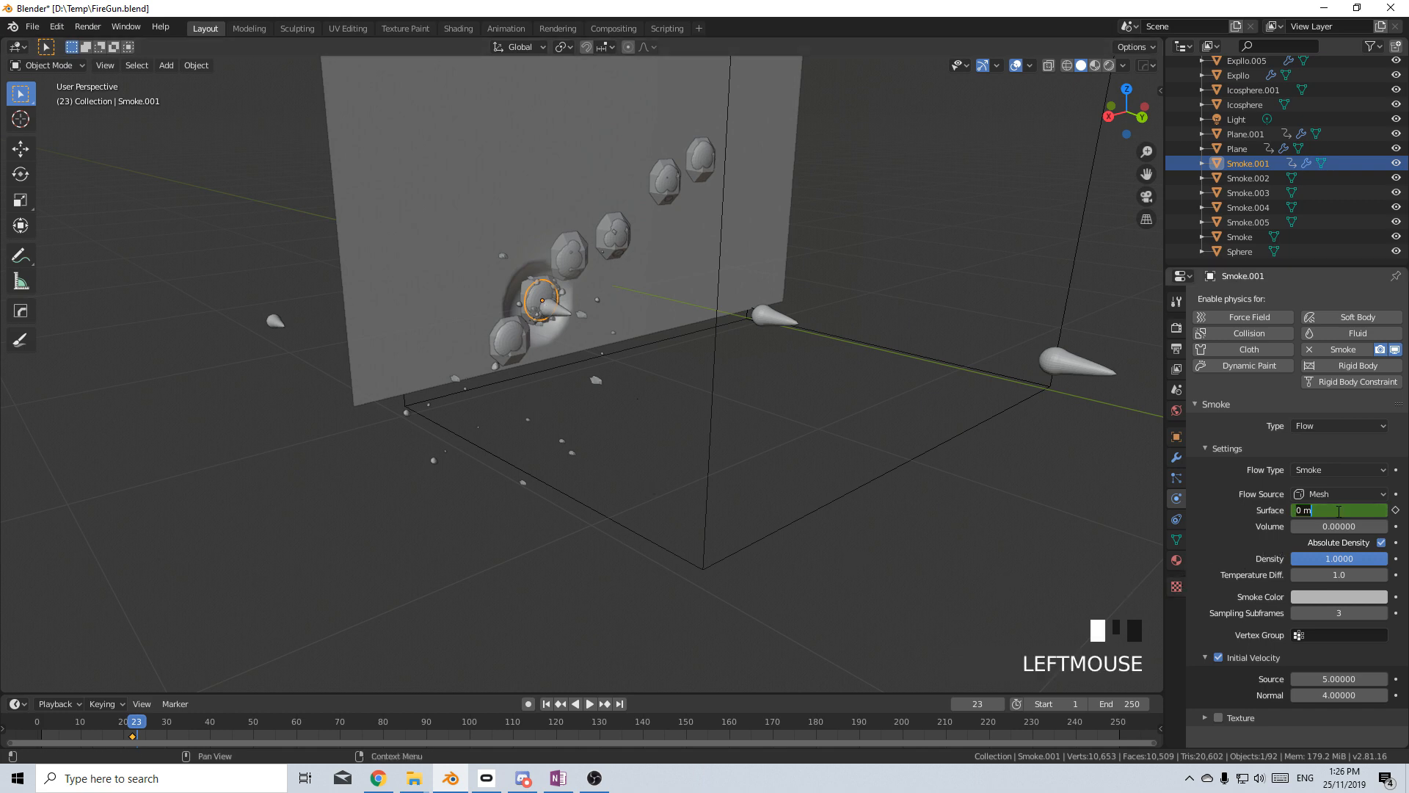
right_click(1339, 510)
left_click(1343, 517)
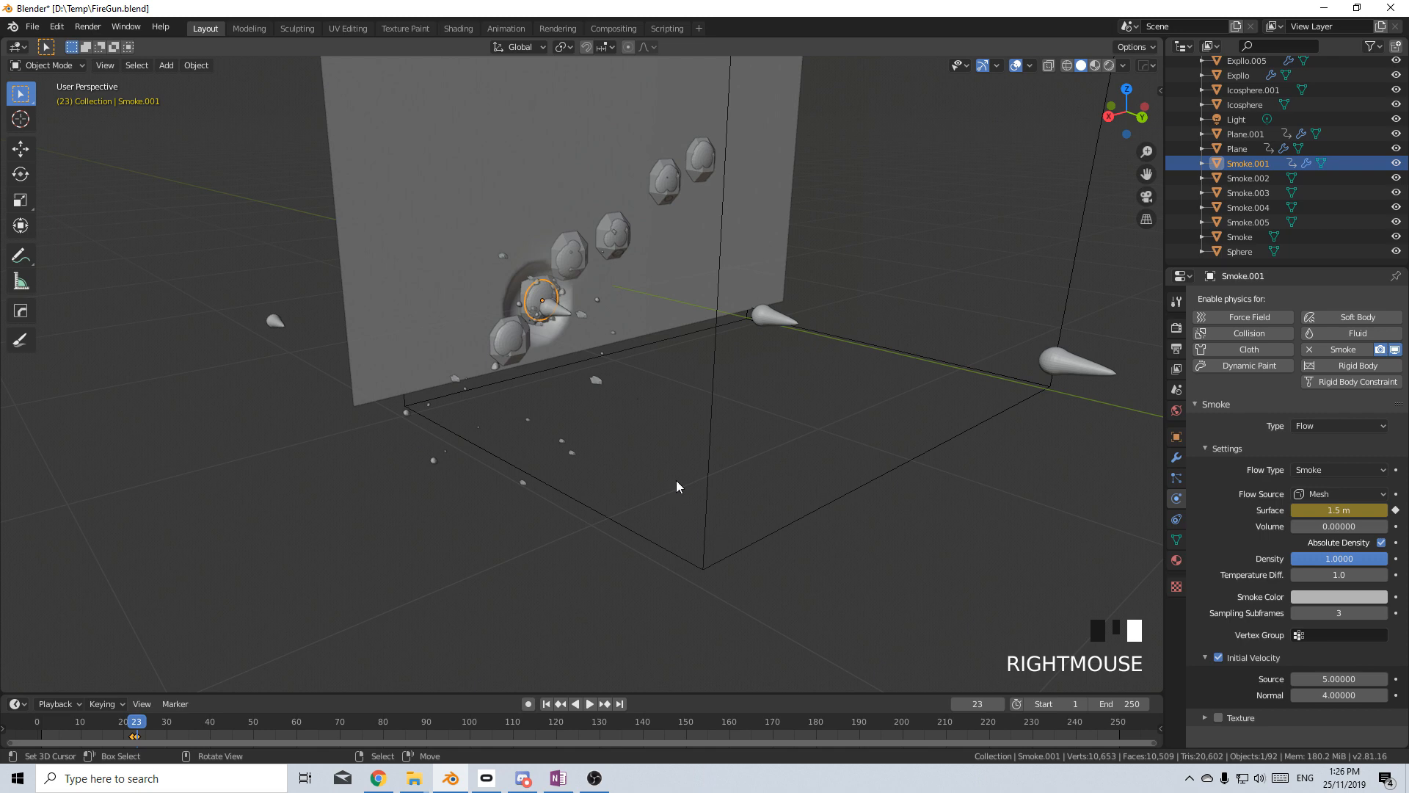
Set the Surface value of Smoke.001 to 0 m and keyframe it at frame 25.
key("Right")
key("Right")
left_click(1347, 511)
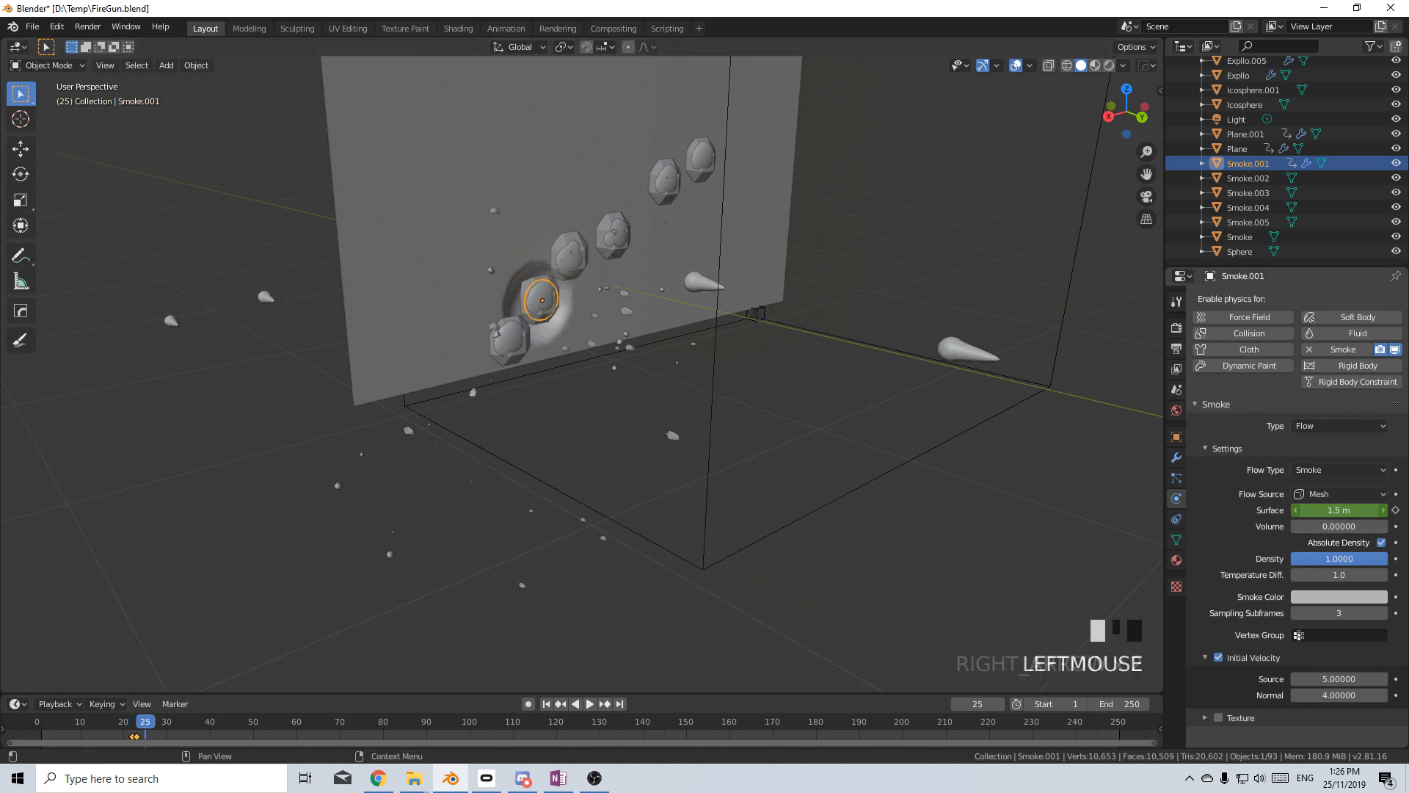
right_click(1346, 511)
left_click(1348, 519)
Play the animation from the start to examine the keyframed smoke from Smoke.001, then stop it.
mouse_move(118, 742)
left_mouse_down()
mouse_move(107, 740)
mouse_move(124, 740)
left_mouse_up()
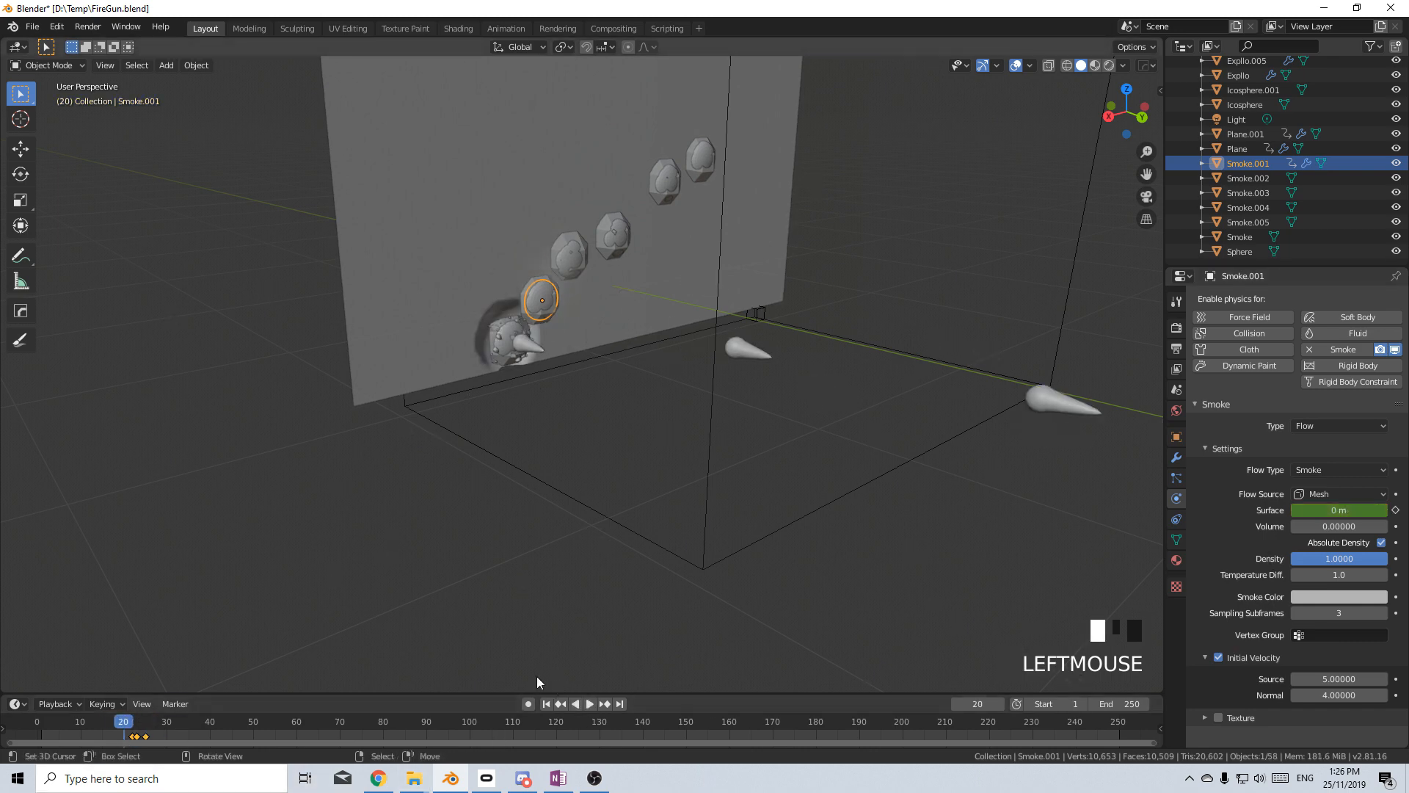
left_click(546, 704)
left_click(590, 703)
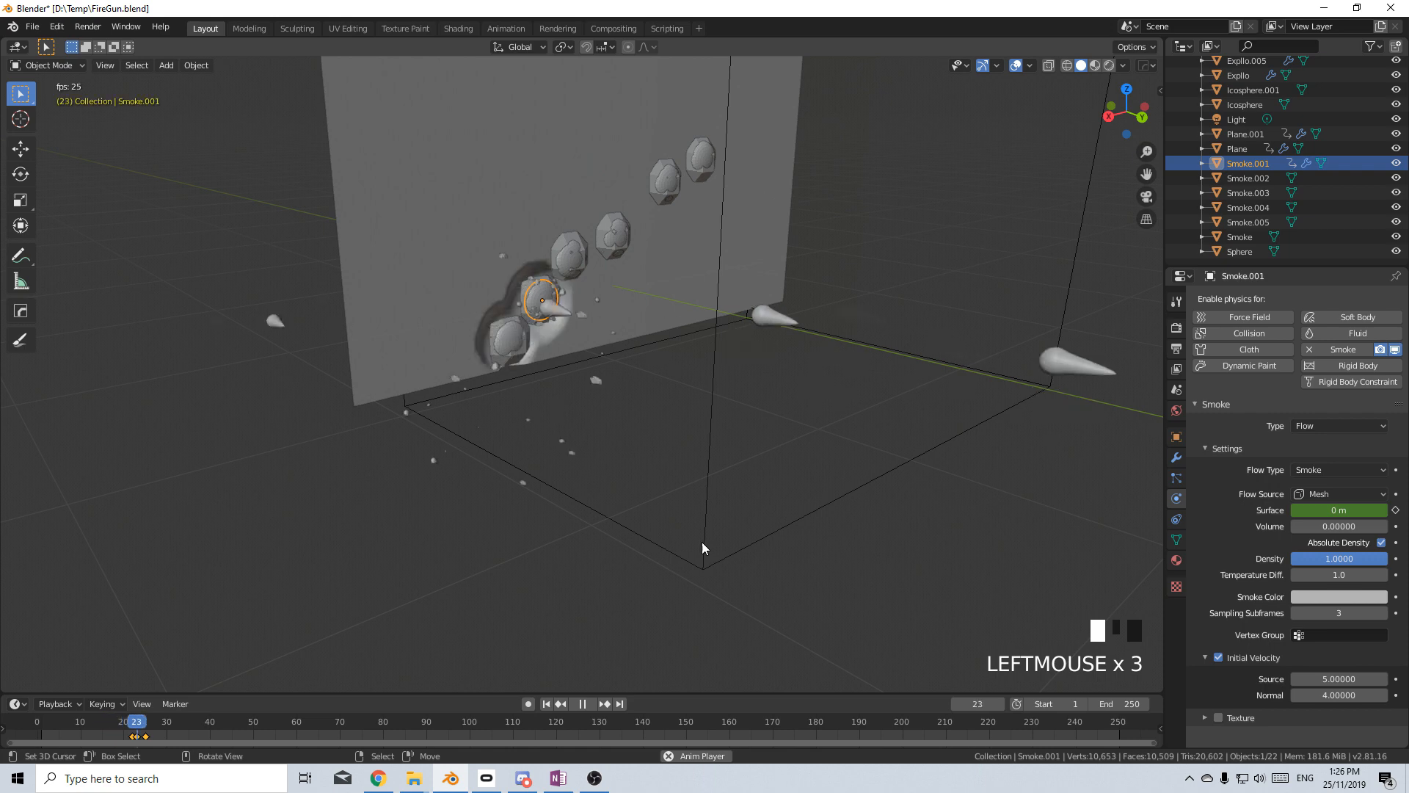
middle_click_drag(599, 474, 624, 514)
left_click(580, 703)
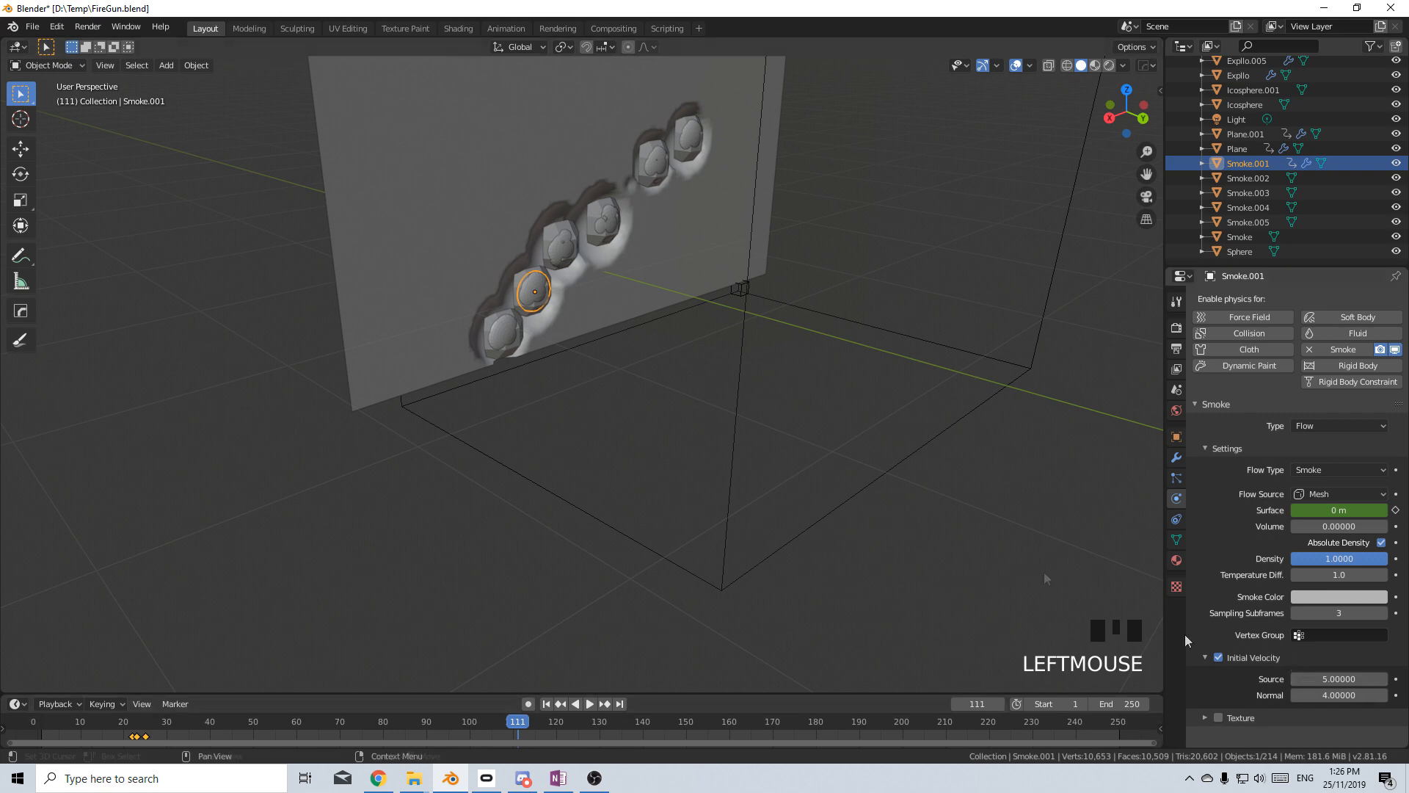
Bake all dynamics from the smoke domain cube's cache settings and go to frame 25 to check the smoke burst.
right_click(787, 575)
right_click(770, 555)
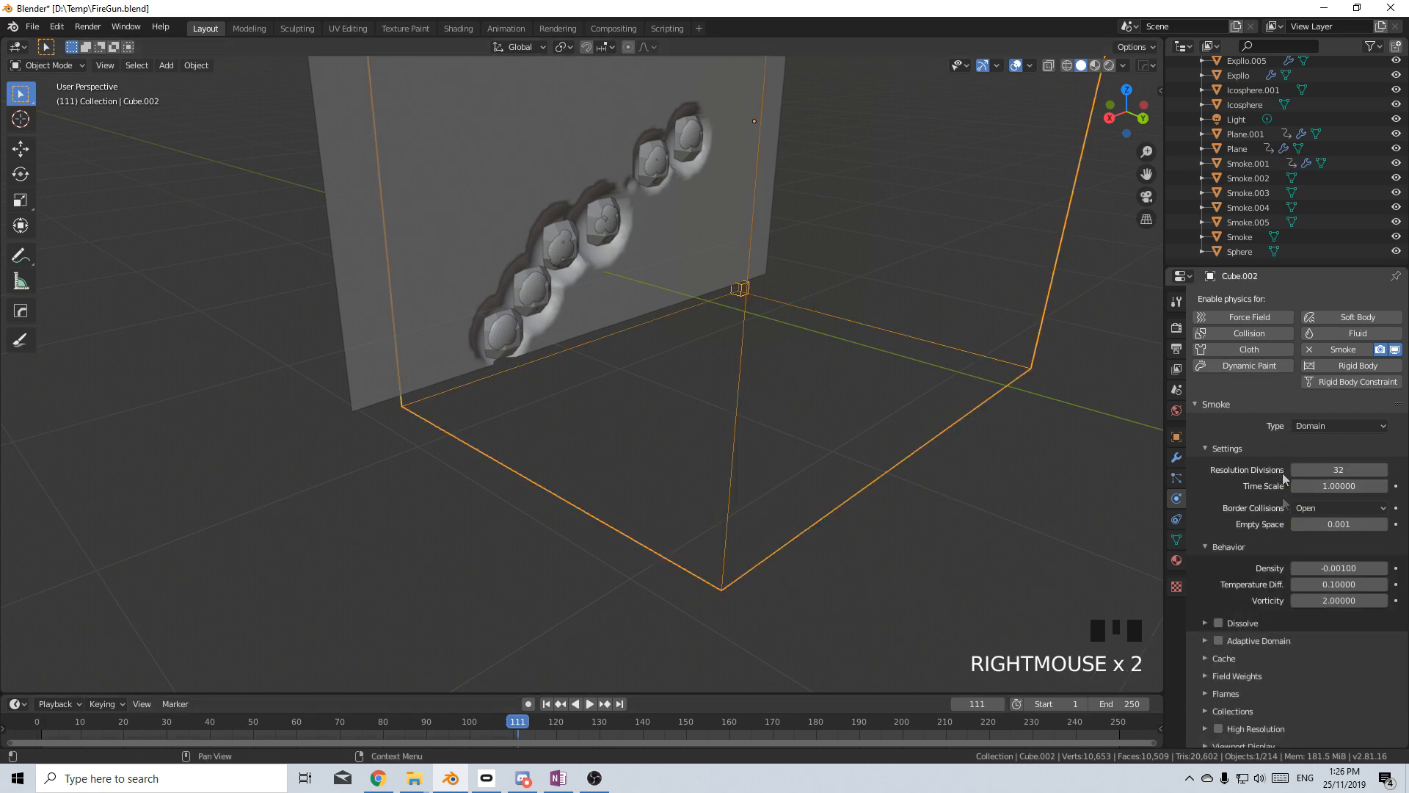
left_click(1209, 659)
scroll(1209, 698, "down", 7)
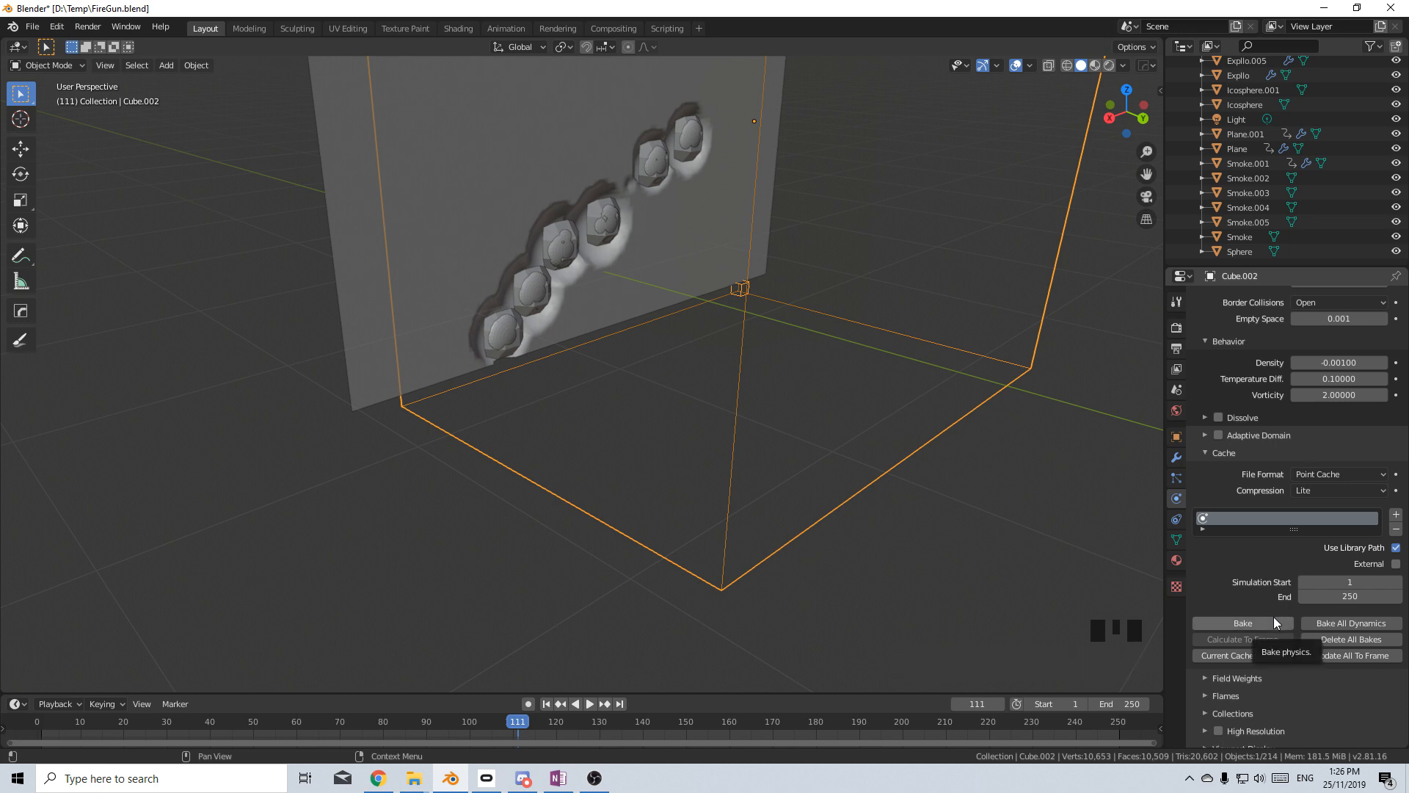
left_click(1362, 623)
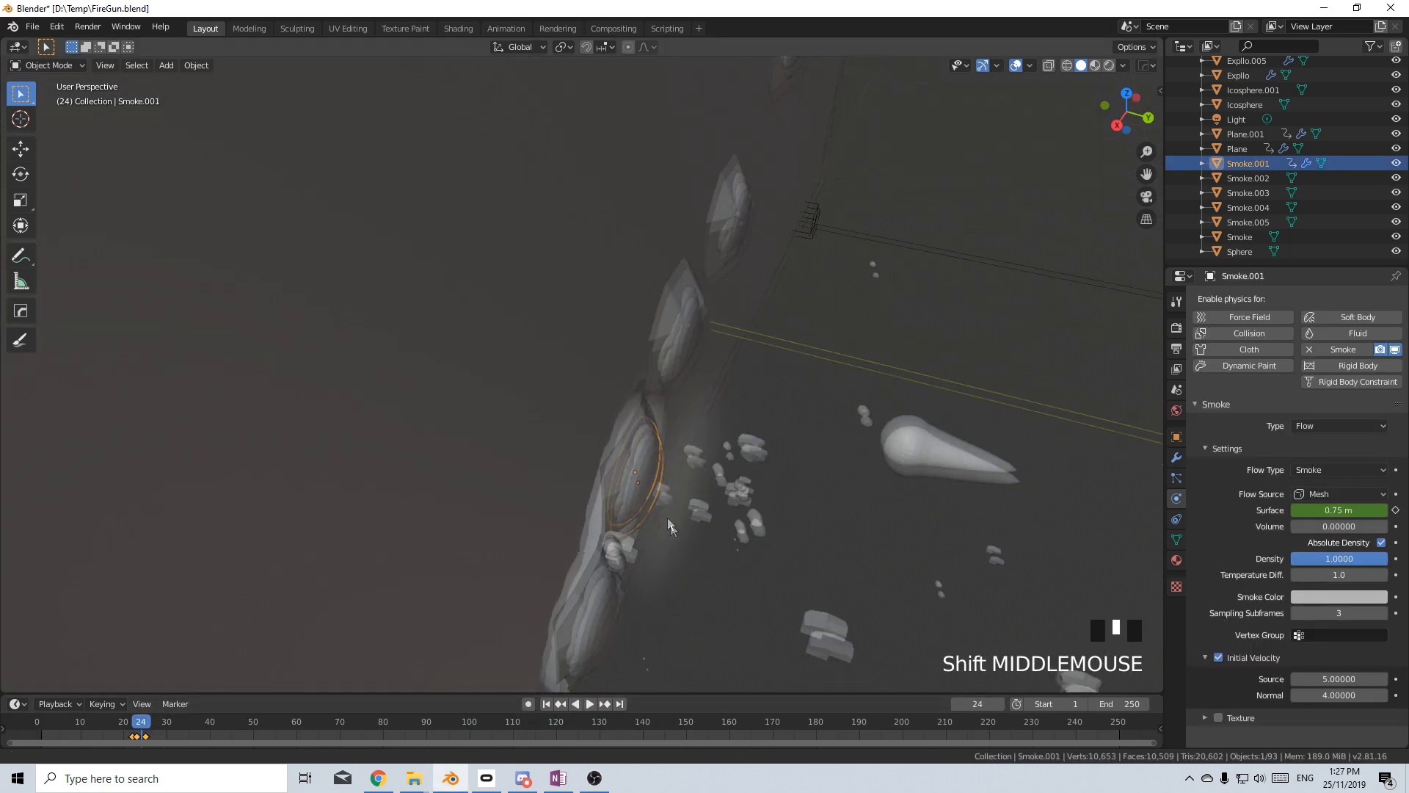
mouse_move(149, 750)
left_mouse_down()
mouse_move(147, 738)
mouse_move(163, 742)
mouse_move(133, 742)
mouse_move(148, 743)
left_mouse_up()
scroll(886, 425, "down", 4)
Delete the smoke domain cube's bake and set its Resolution Divisions to 64.
right_click(845, 291)
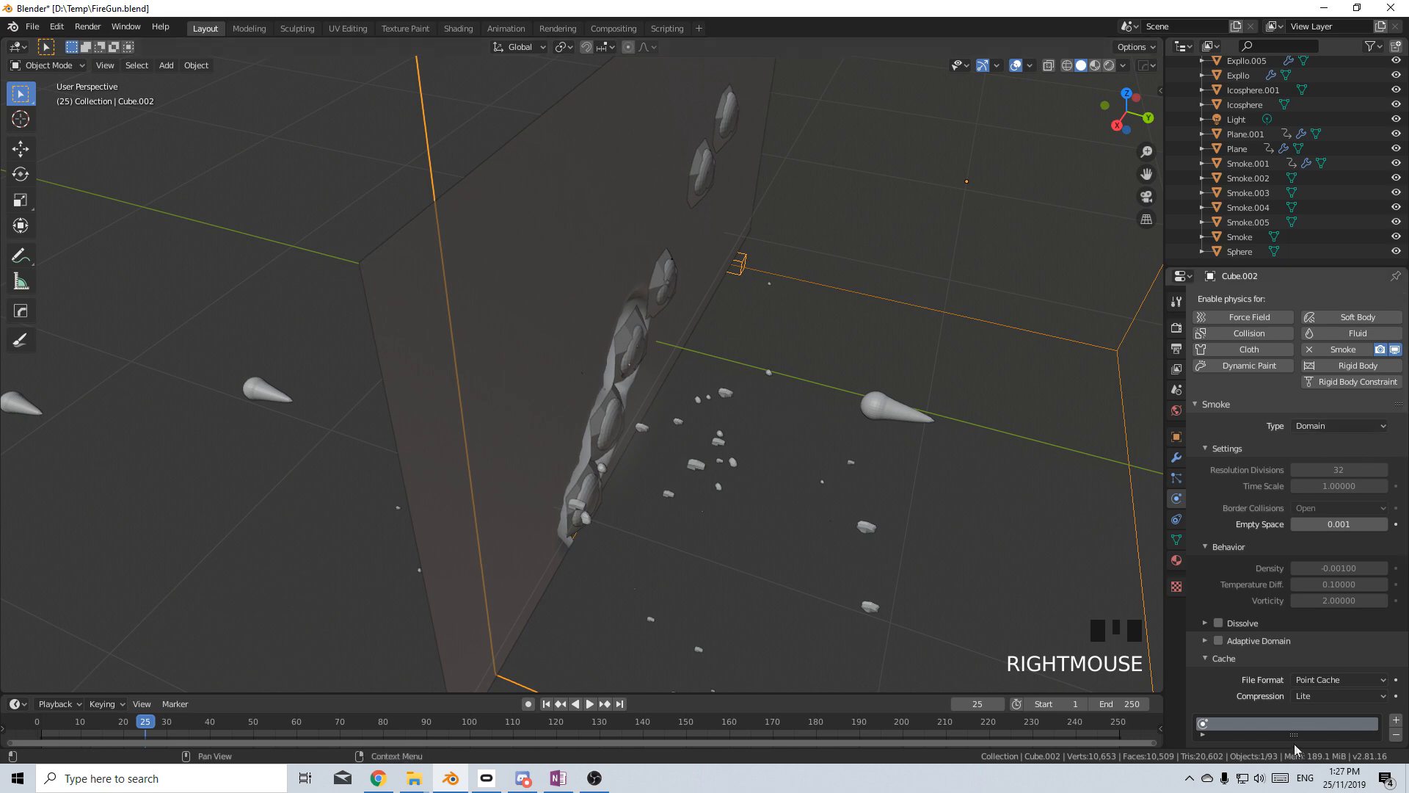
scroll(1289, 740, "down", 5)
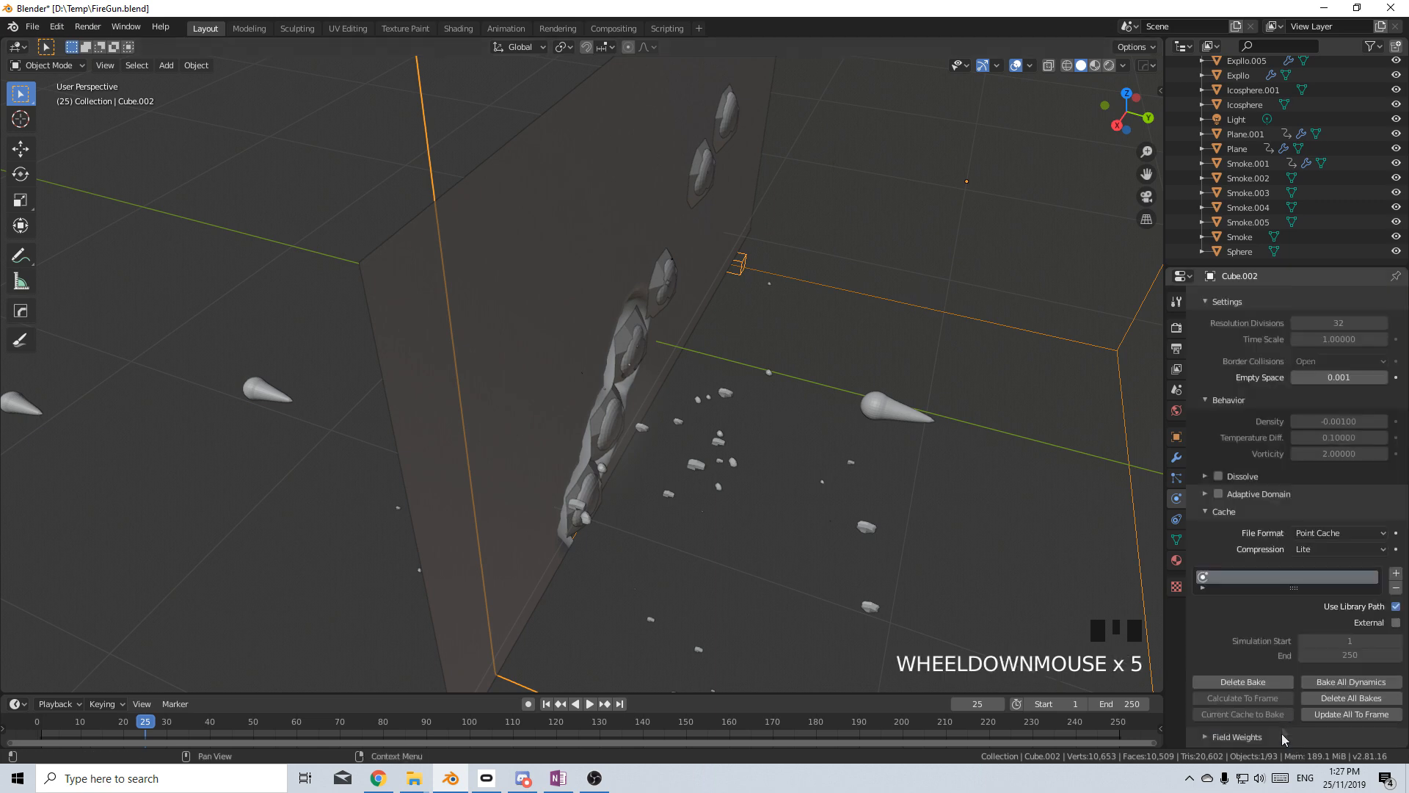
left_click(1267, 682)
scroll(1266, 687, "up", 4)
left_click(1339, 439)
left_click(1331, 440)
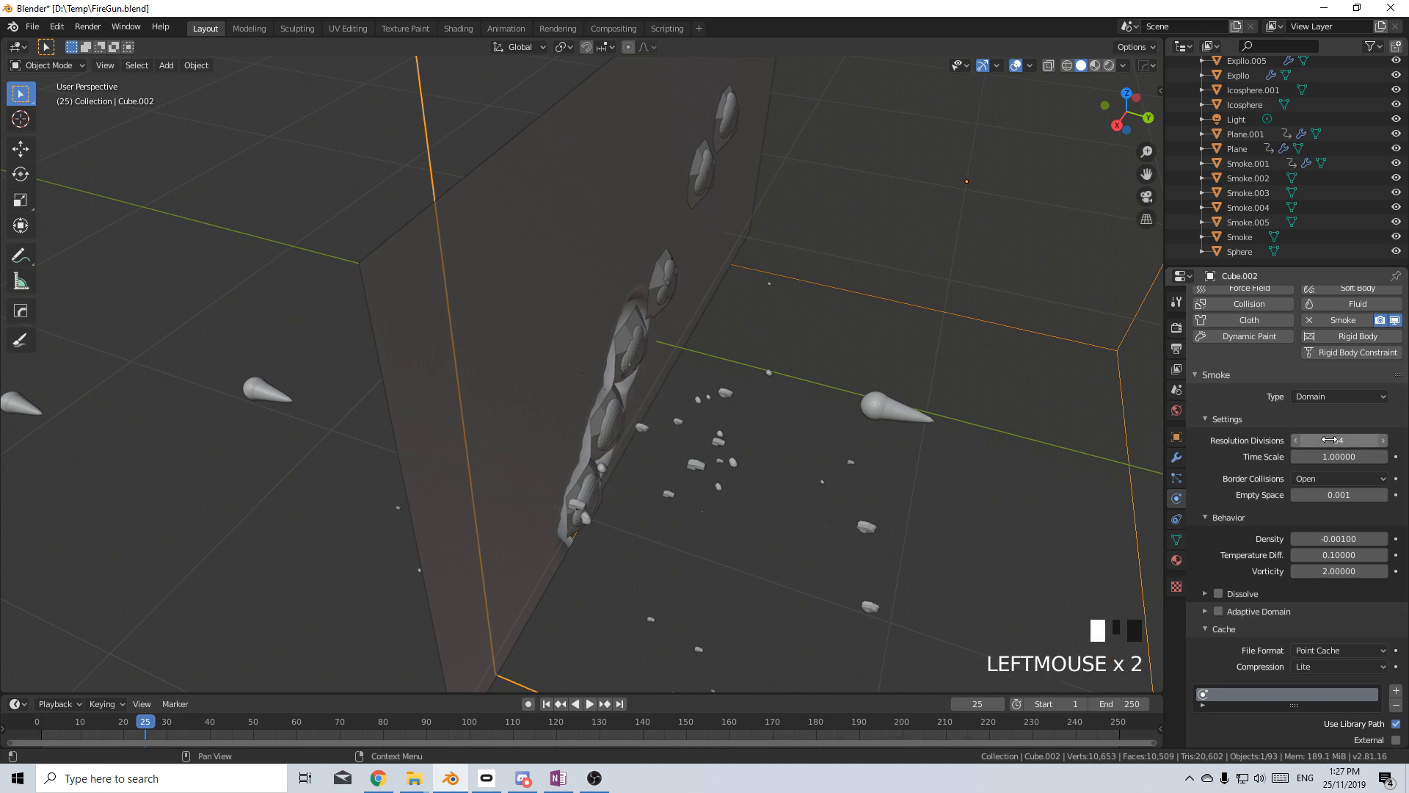
Move the smoke domain cube about -0.031 m along Y, toward the wall.
scroll(755, 526, "down", 3)
middle_click_drag(754, 526, 685, 543)
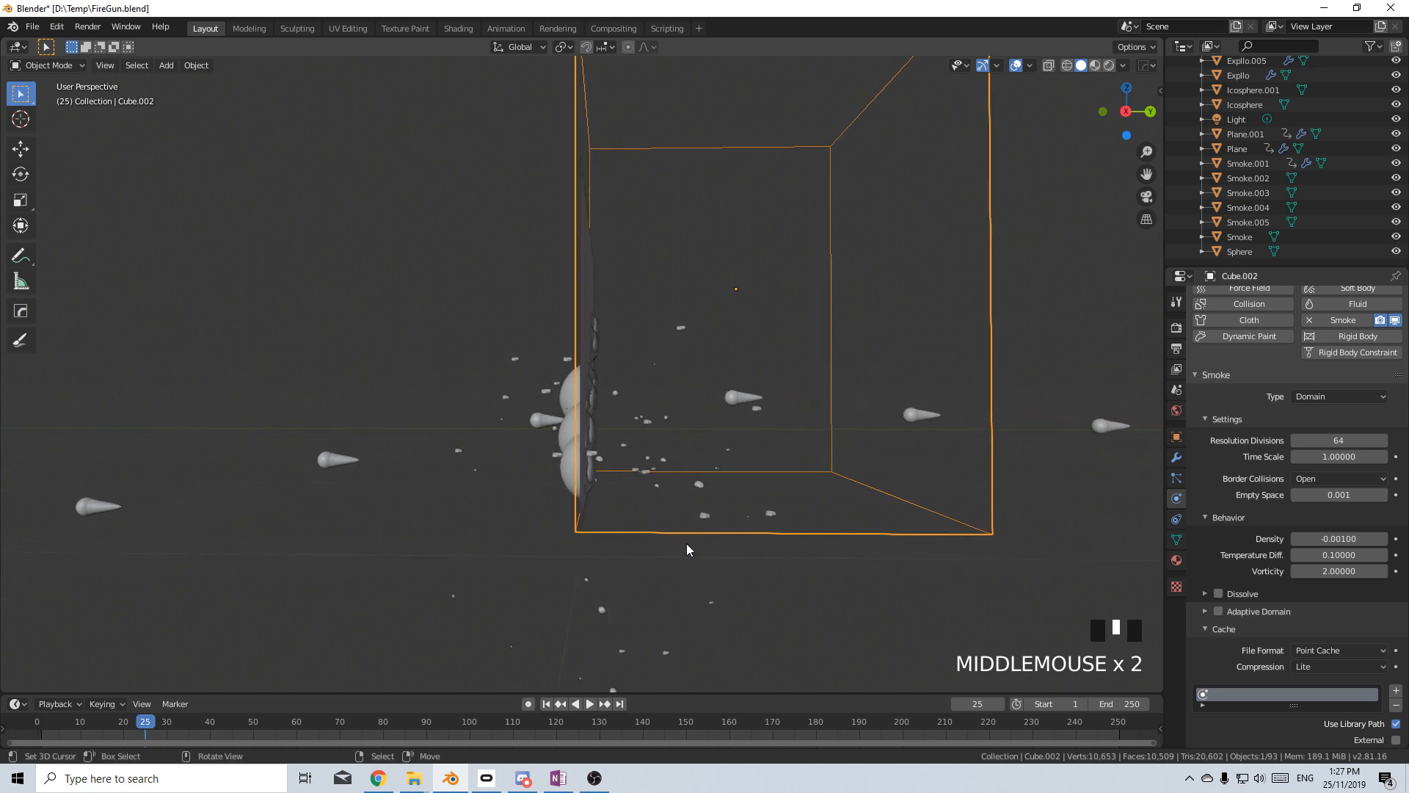
key("g")
left_click(672, 521)
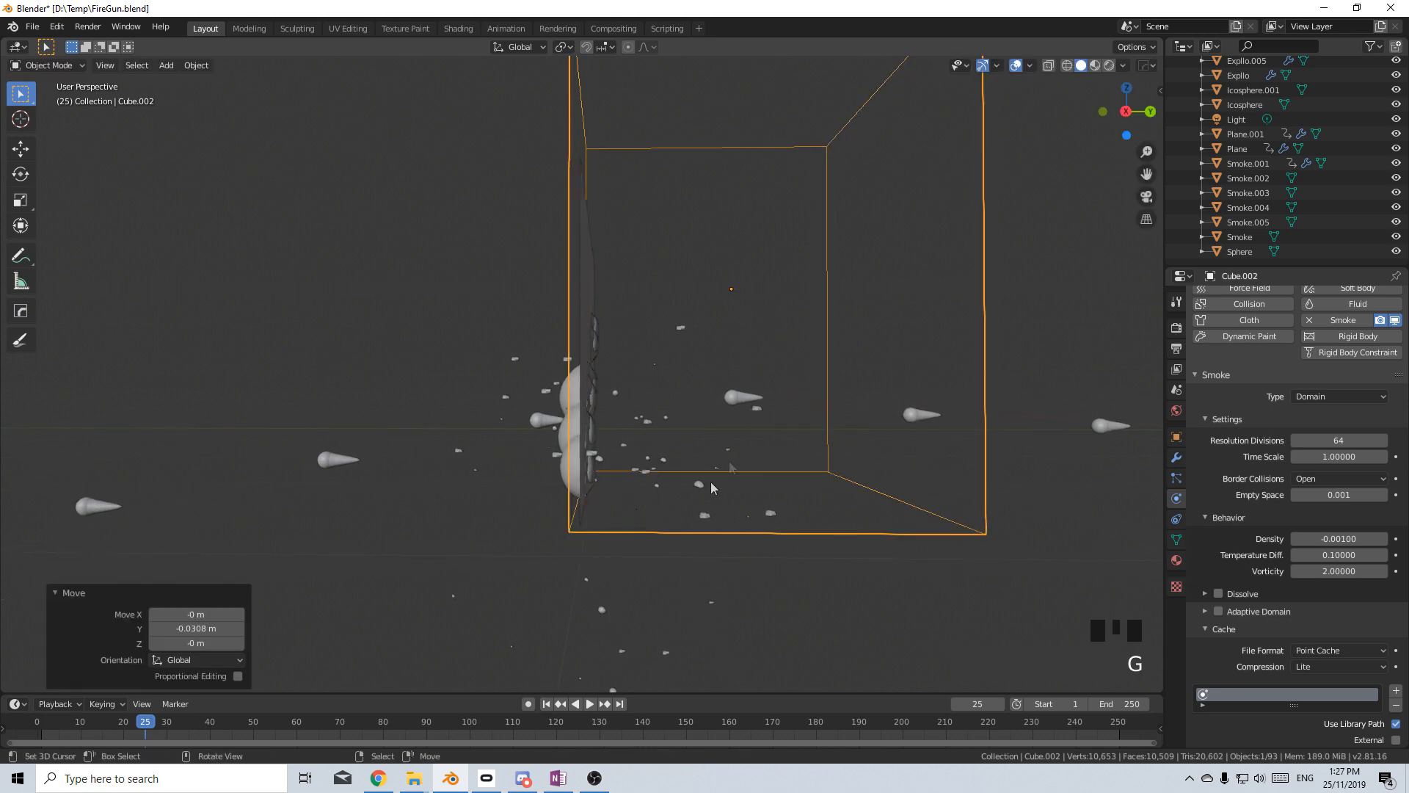
middle_click_drag(672, 521, 637, 552)
scroll(641, 549, "up", 2)
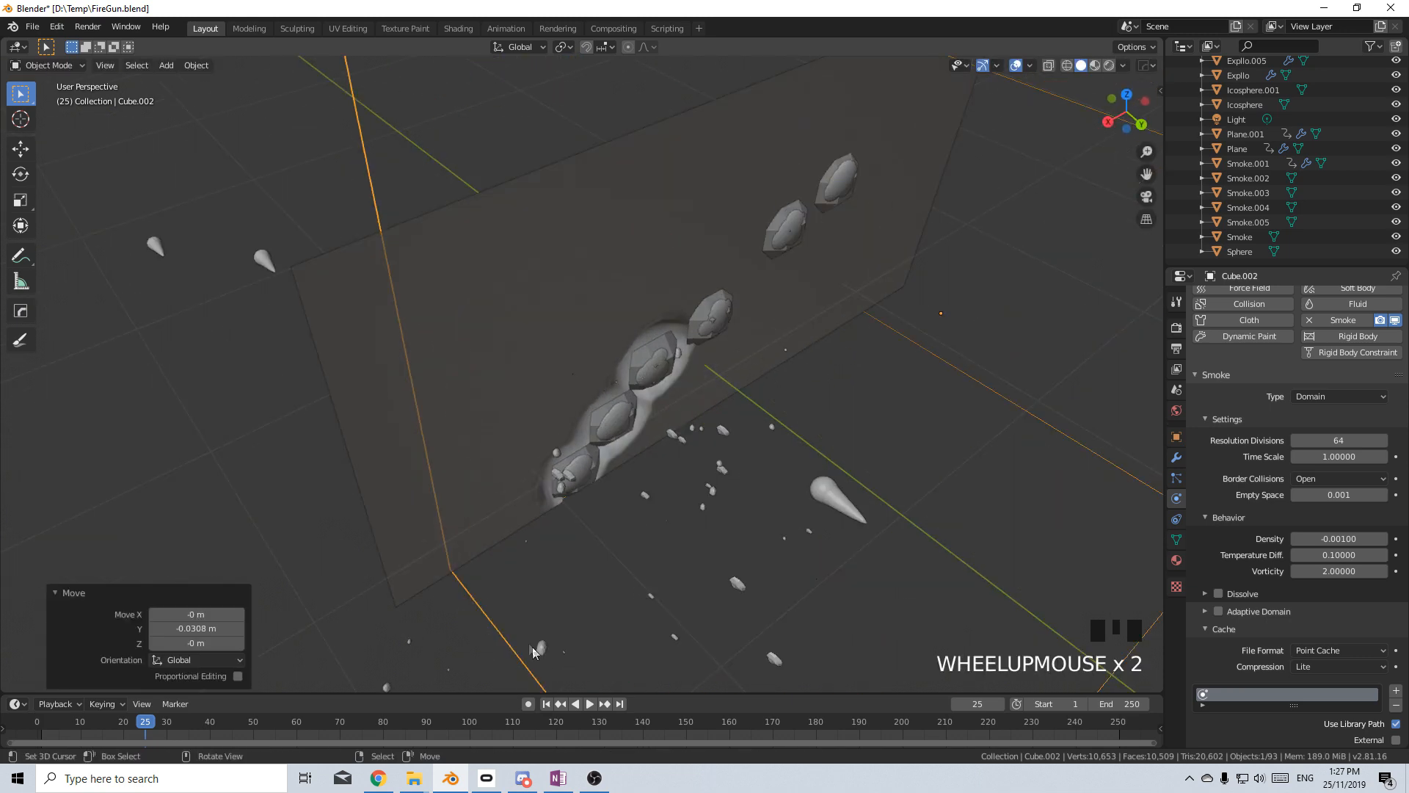
Bake all dynamics at the higher domain resolution and scrub through the timeline to examine the smoke.
scroll(1351, 653, "down", 4)
left_click(1352, 682)
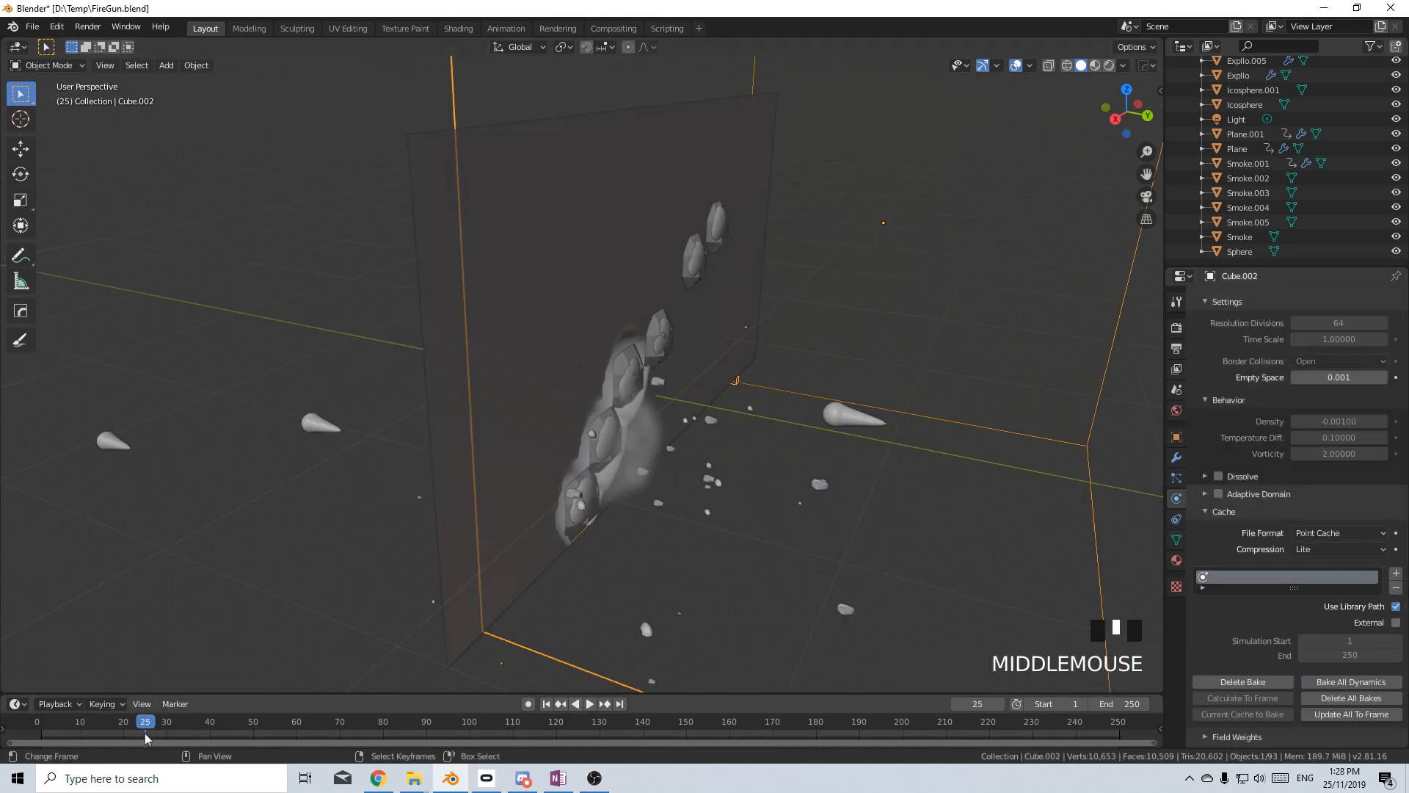
left_click_drag(146, 738, 437, 737)
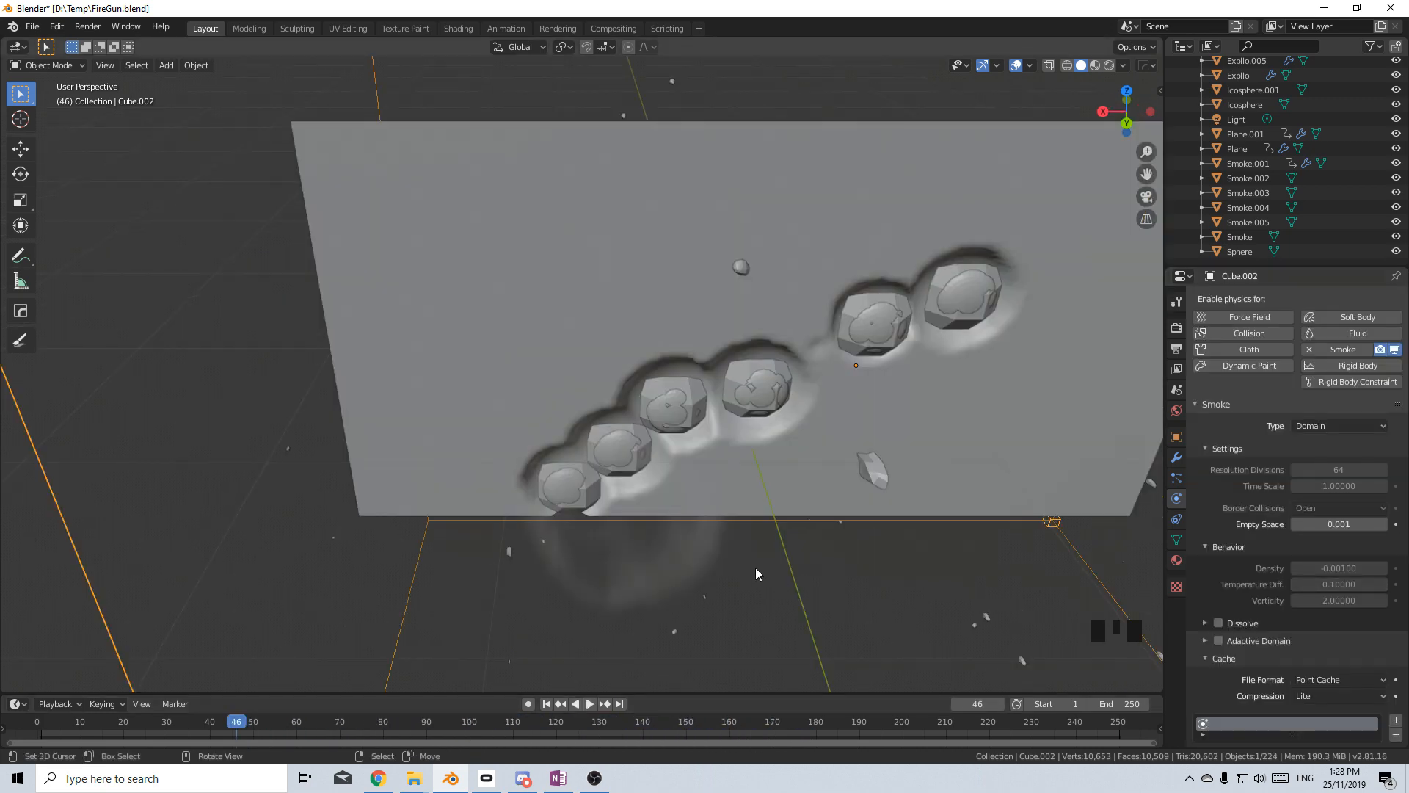
Enable Dissolve on the smoke domain cube and delete all bakes.
left_click(1219, 623)
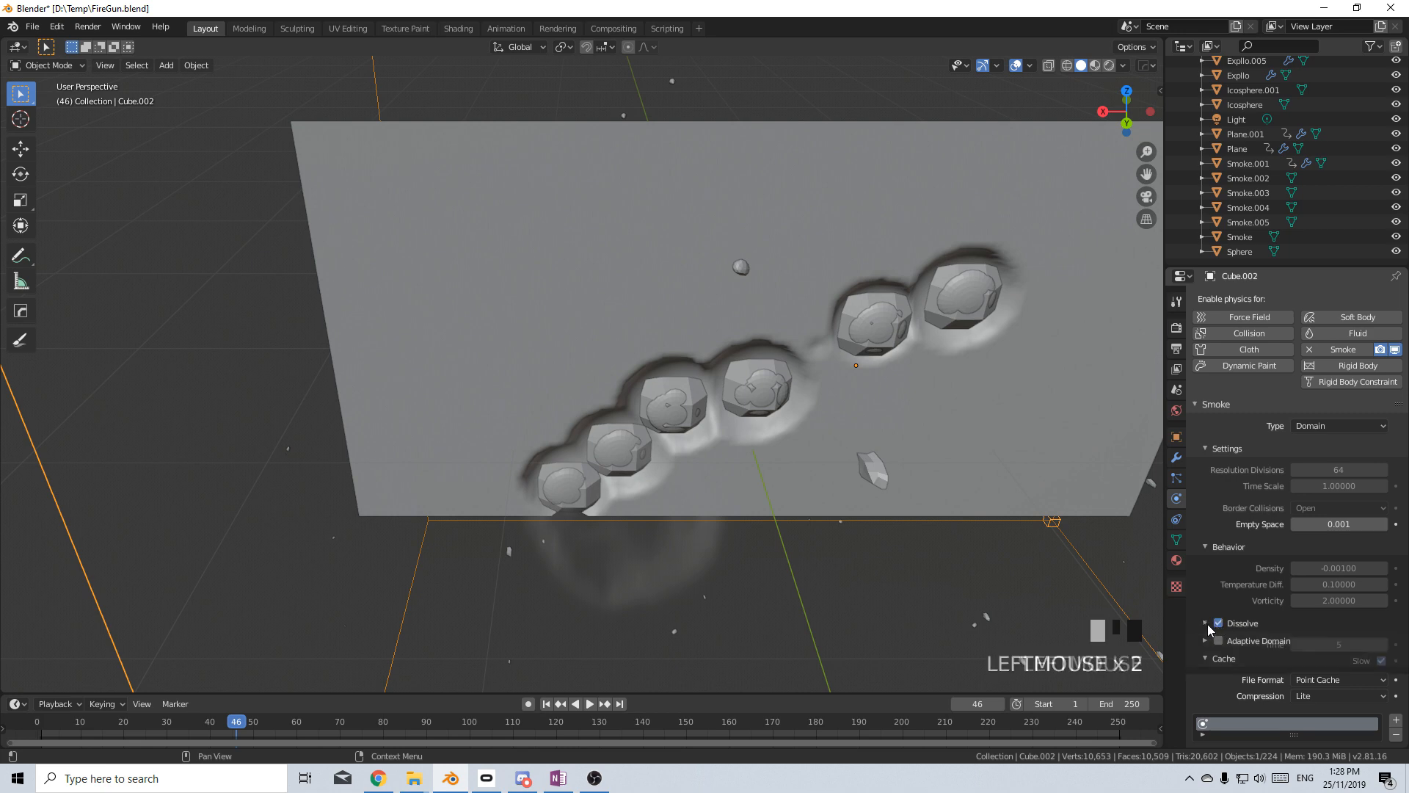
scroll(1209, 624, "down", 1)
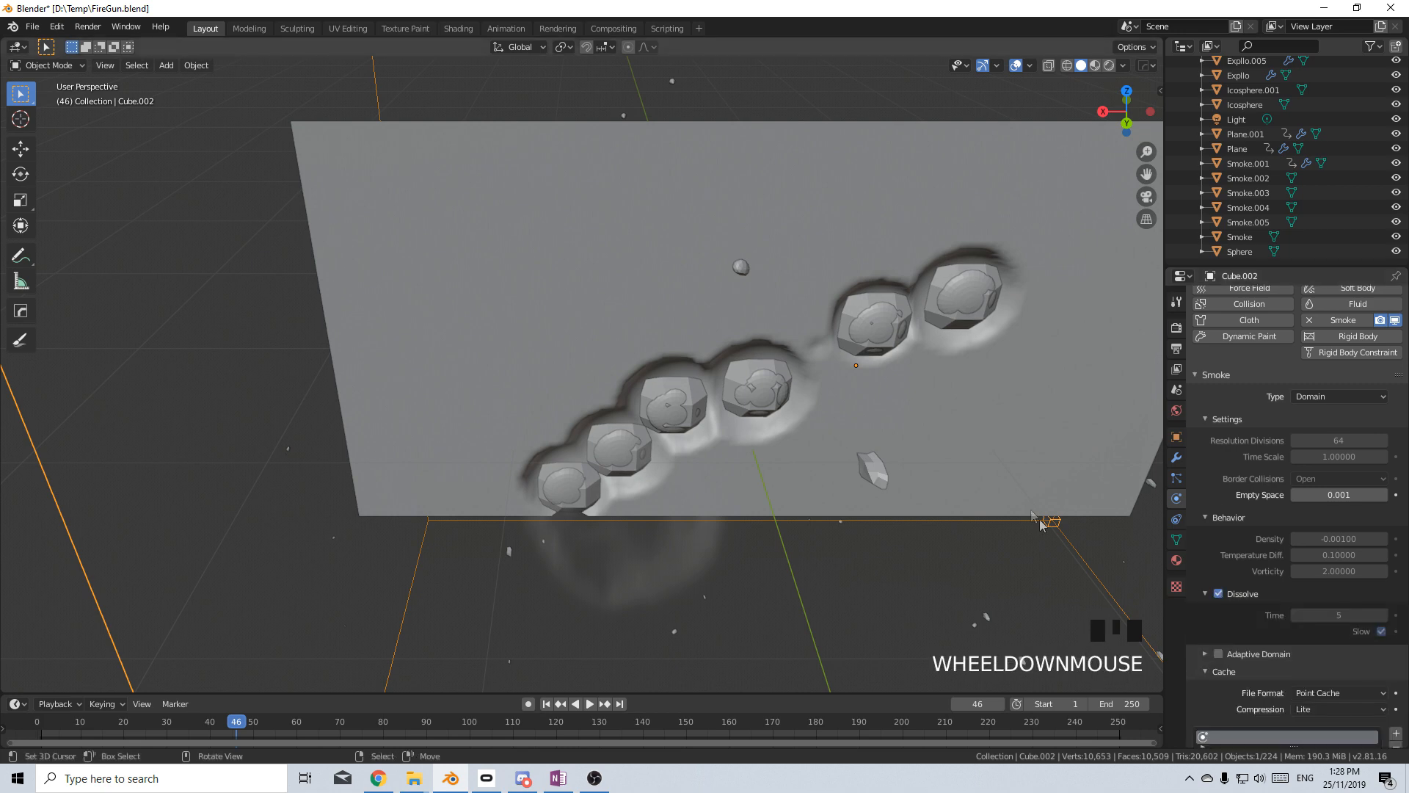
scroll(1041, 536, "down", 1)
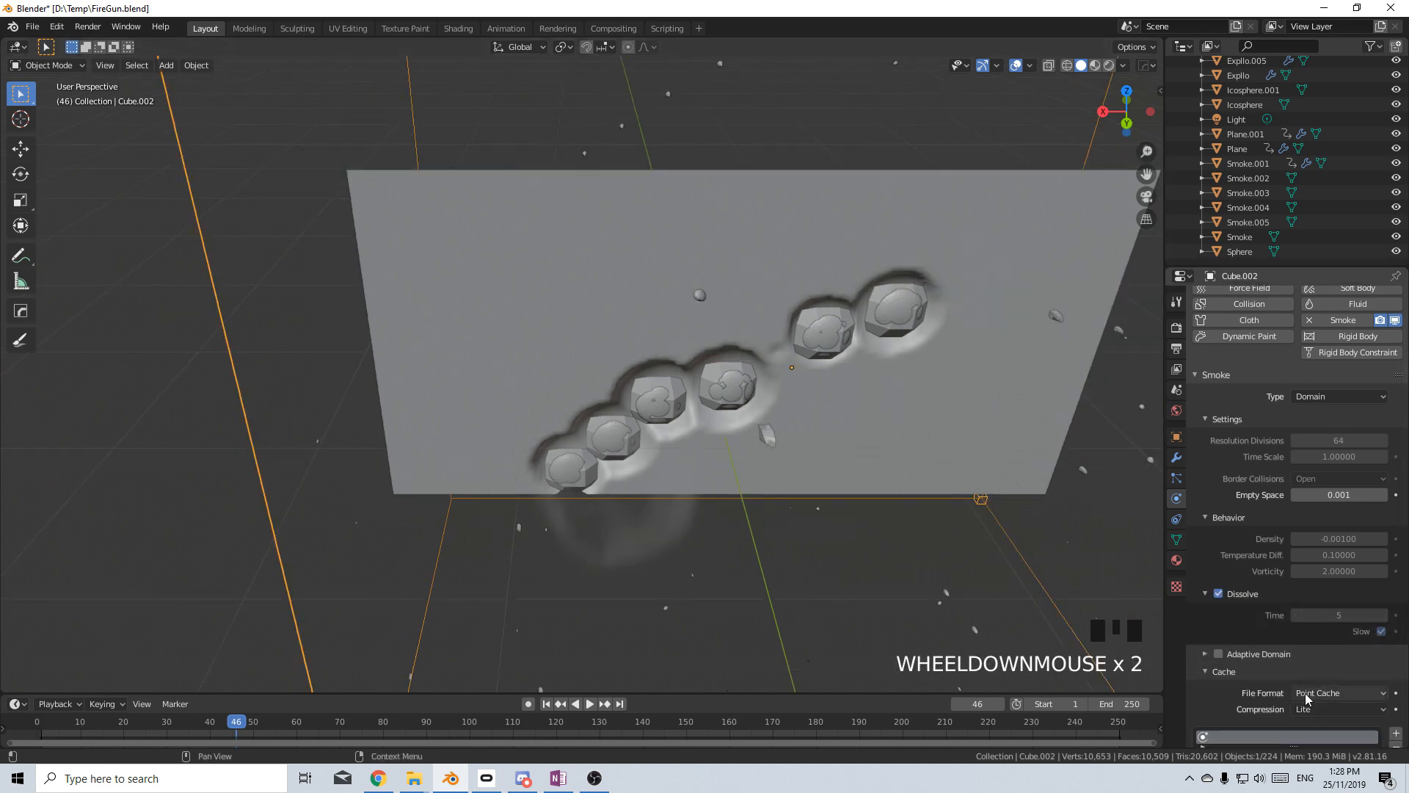
scroll(1309, 700, "down", 5)
left_click(1327, 712)
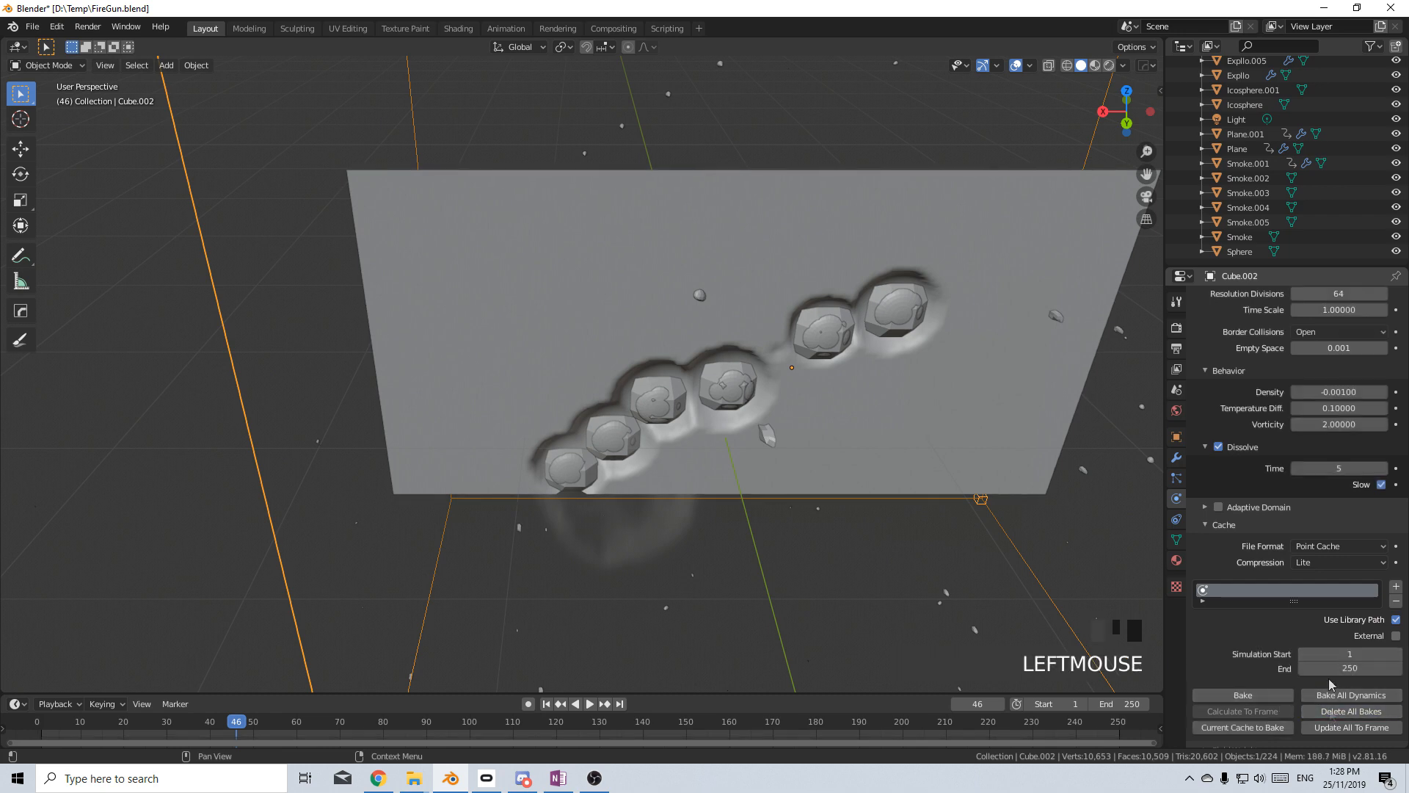
Try a Dissolve time of 20 on the smoke domain cube and play the animation from the start.
double_click(1333, 469)
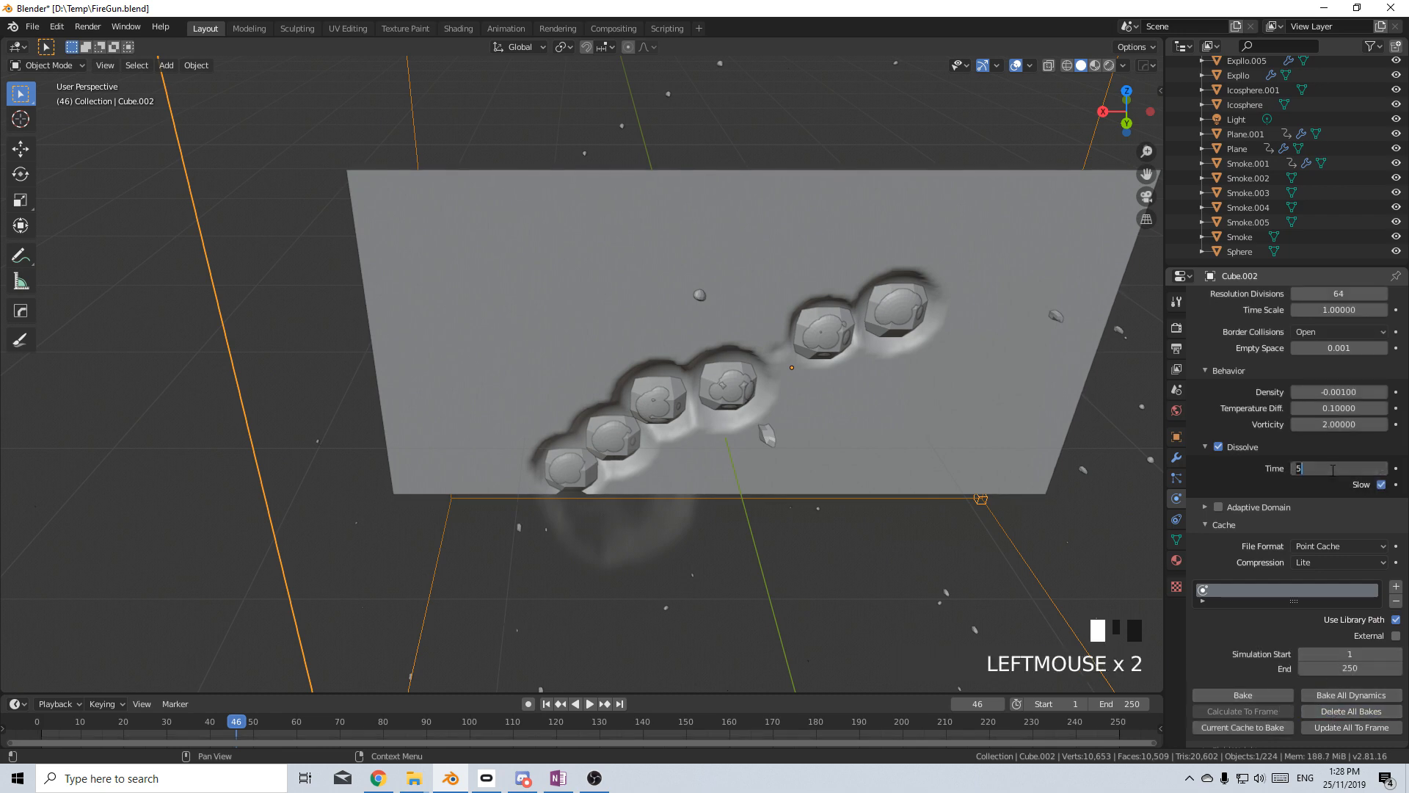
type("20")
key("Return")
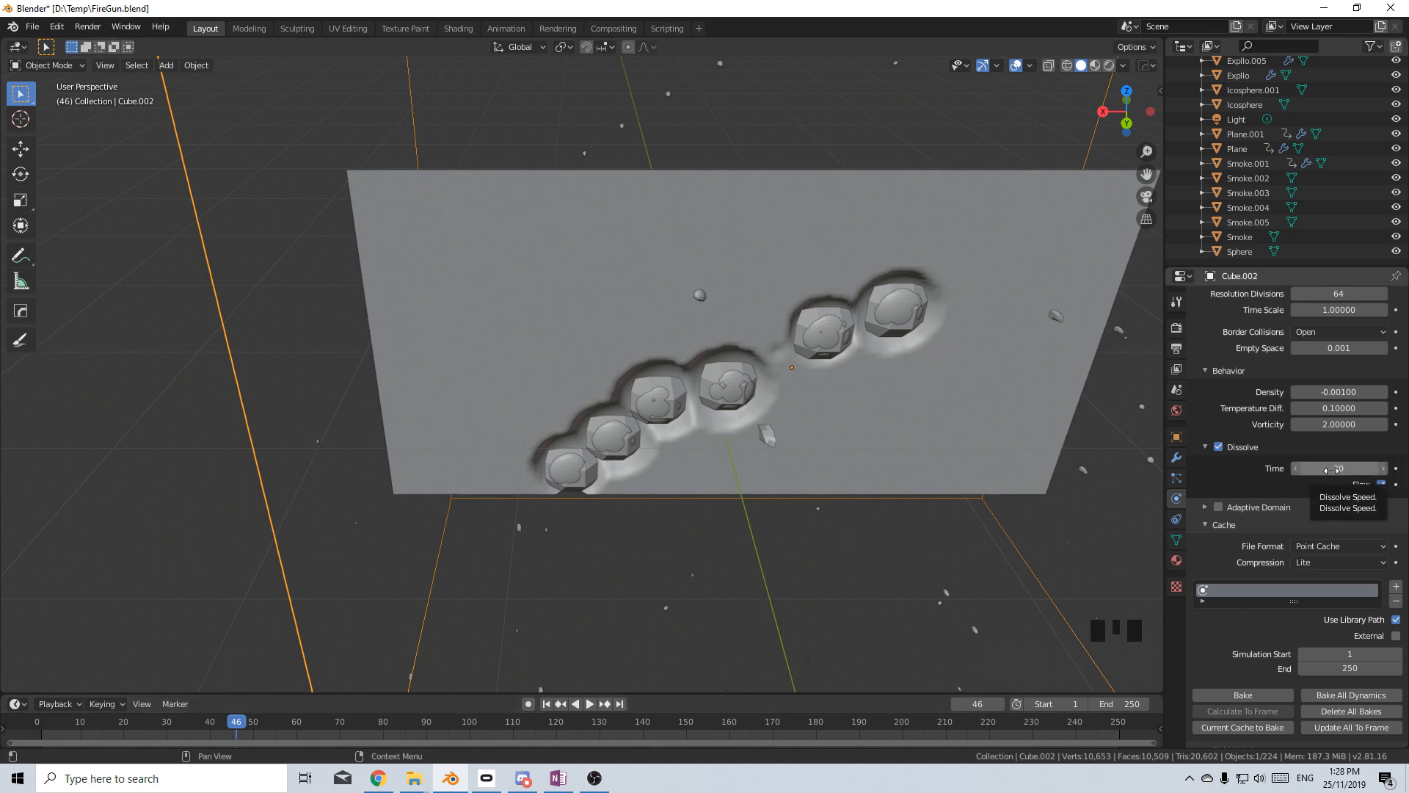
left_click(546, 704)
left_click(589, 704)
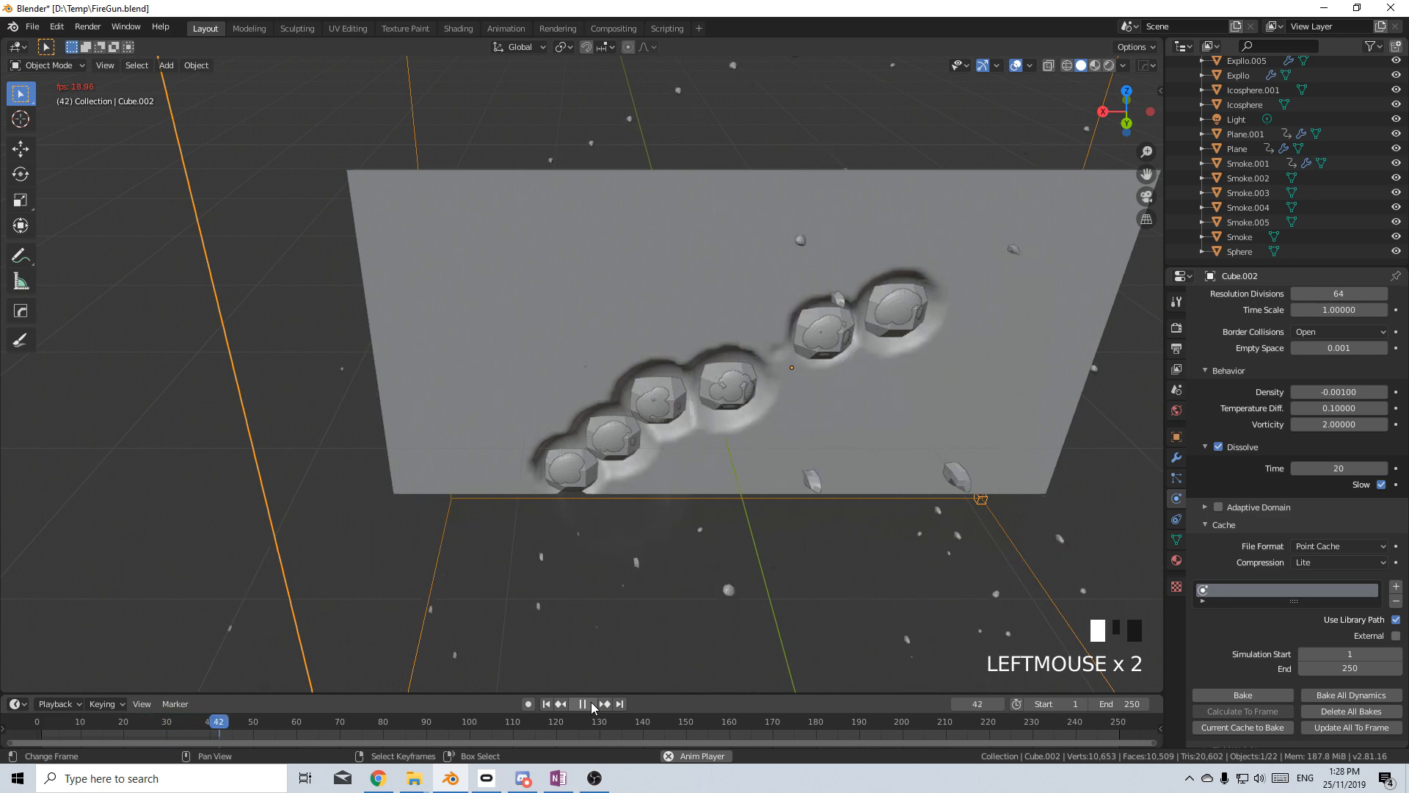
left_click(590, 703)
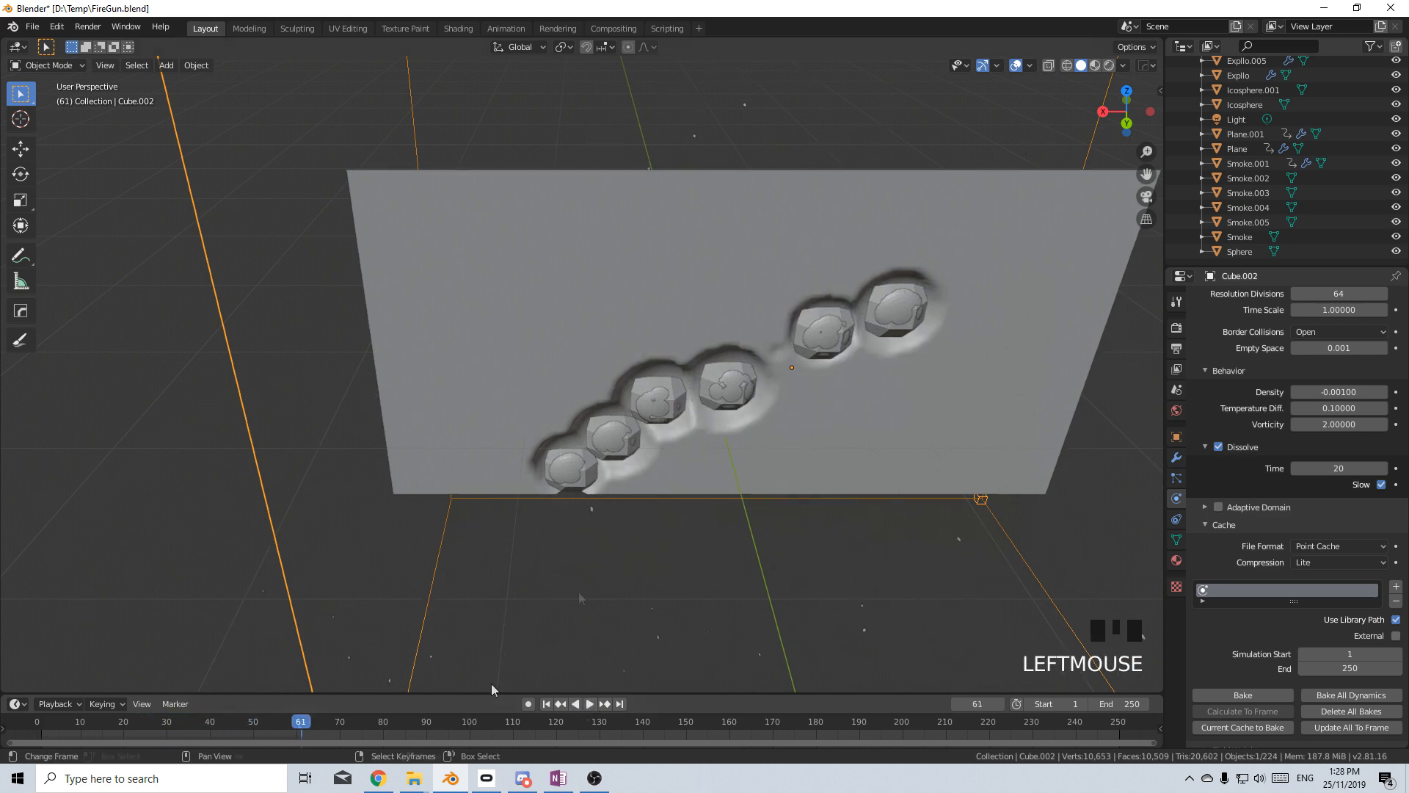
Set the smoke domain cube's Dissolve time to 35.
double_click(1339, 468)
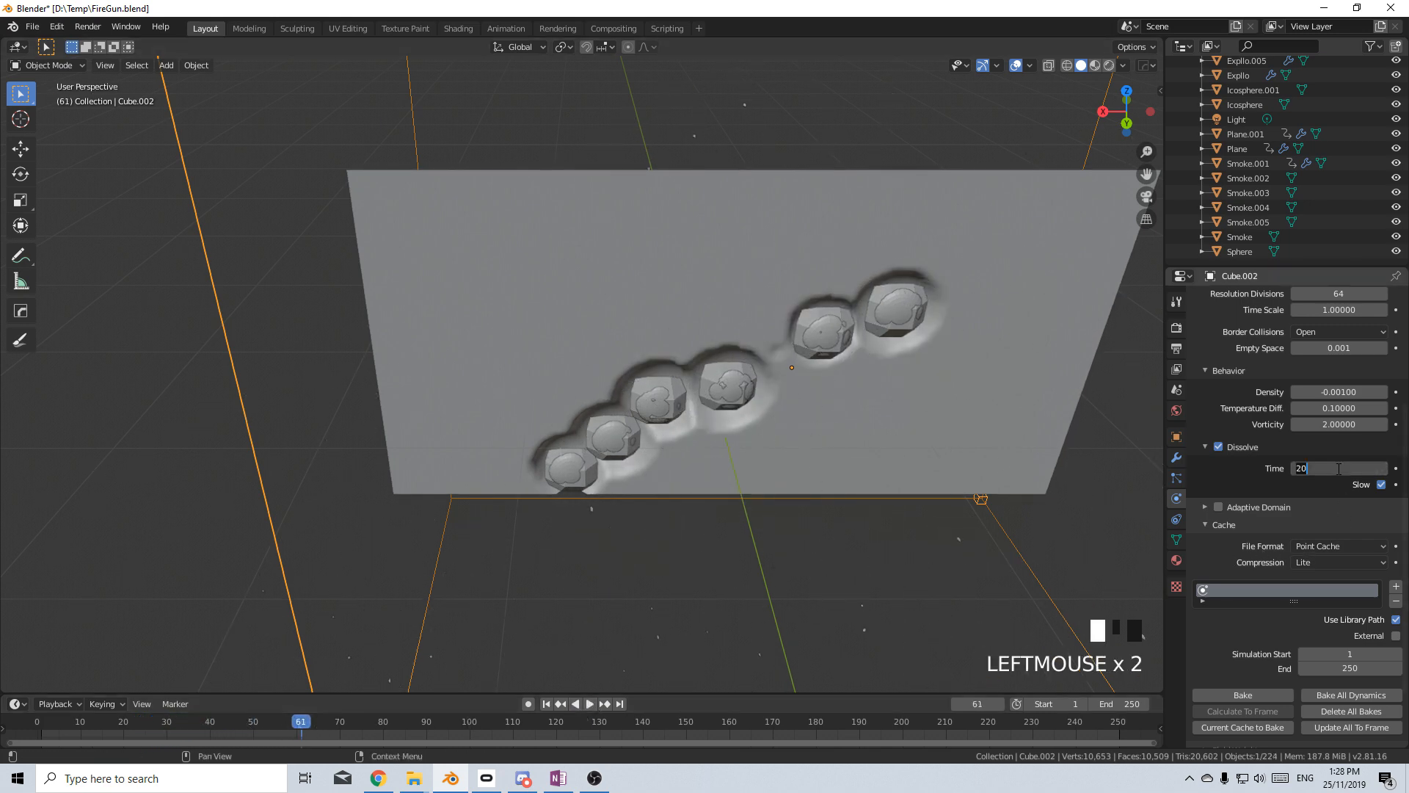
key("Return")
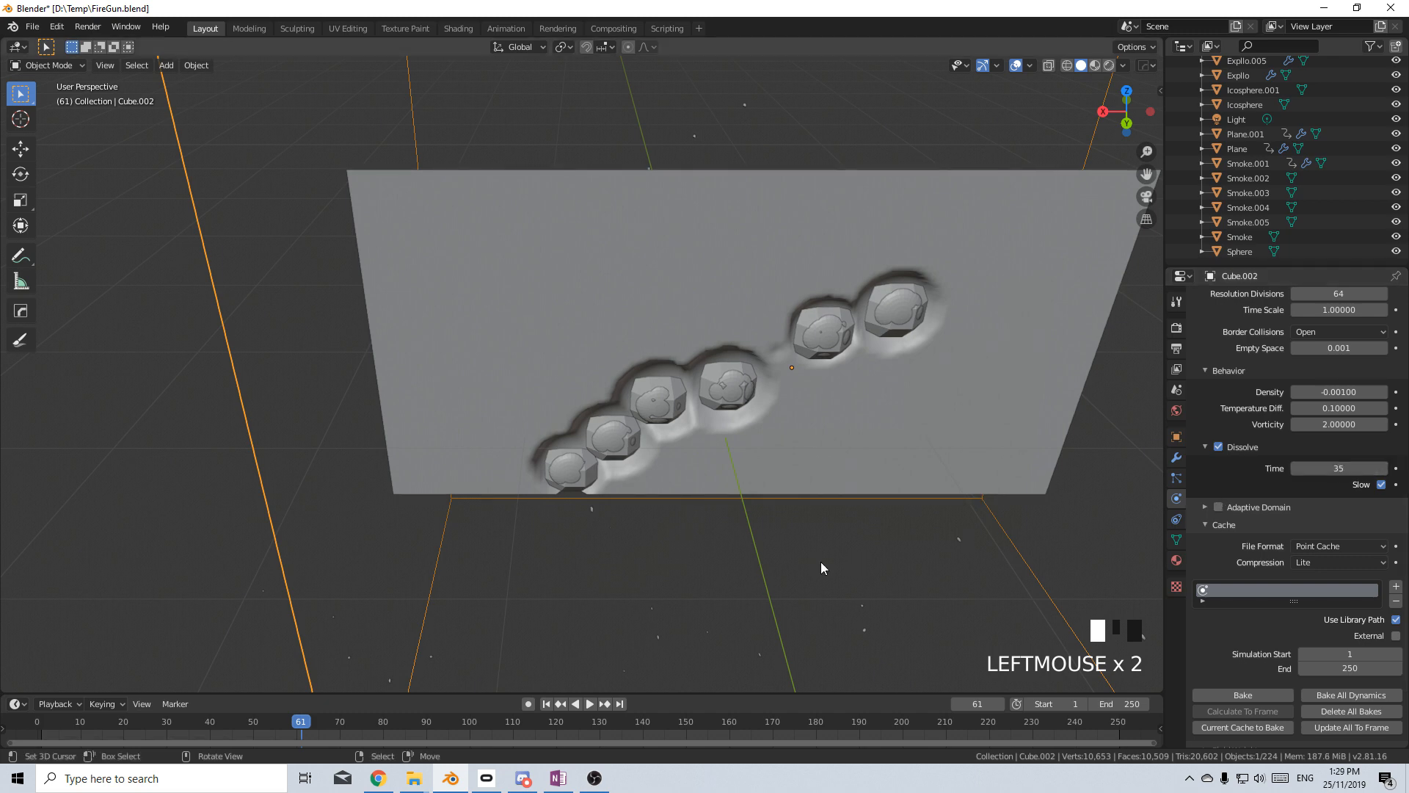
Check the flow settings of Smoke.001, and add Smoke physics of type Flow to Smoke.002.
right_click(574, 474)
scroll(660, 541, "up", 2)
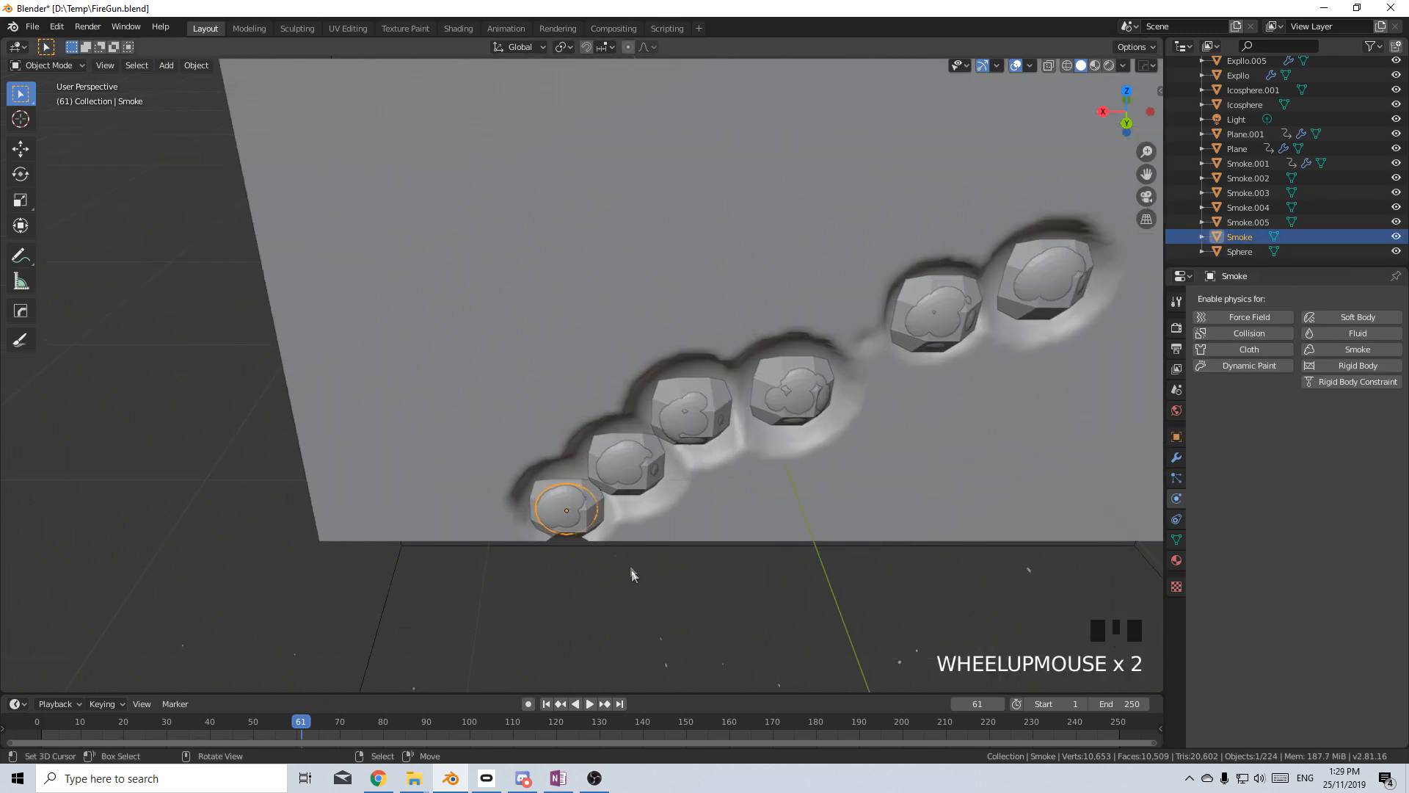
middle_click_drag(631, 570, 653, 539)
right_click(645, 471)
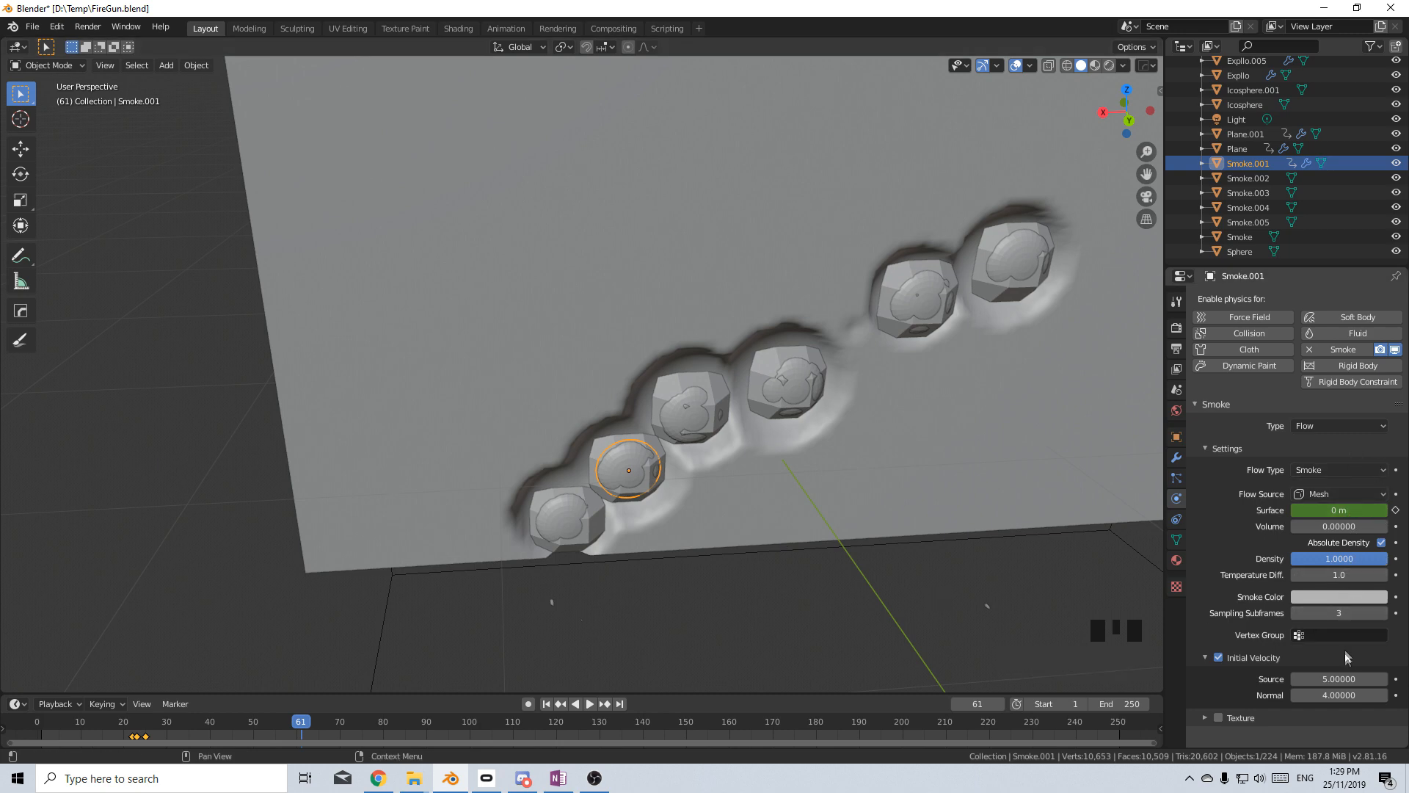
left_click(1248, 179)
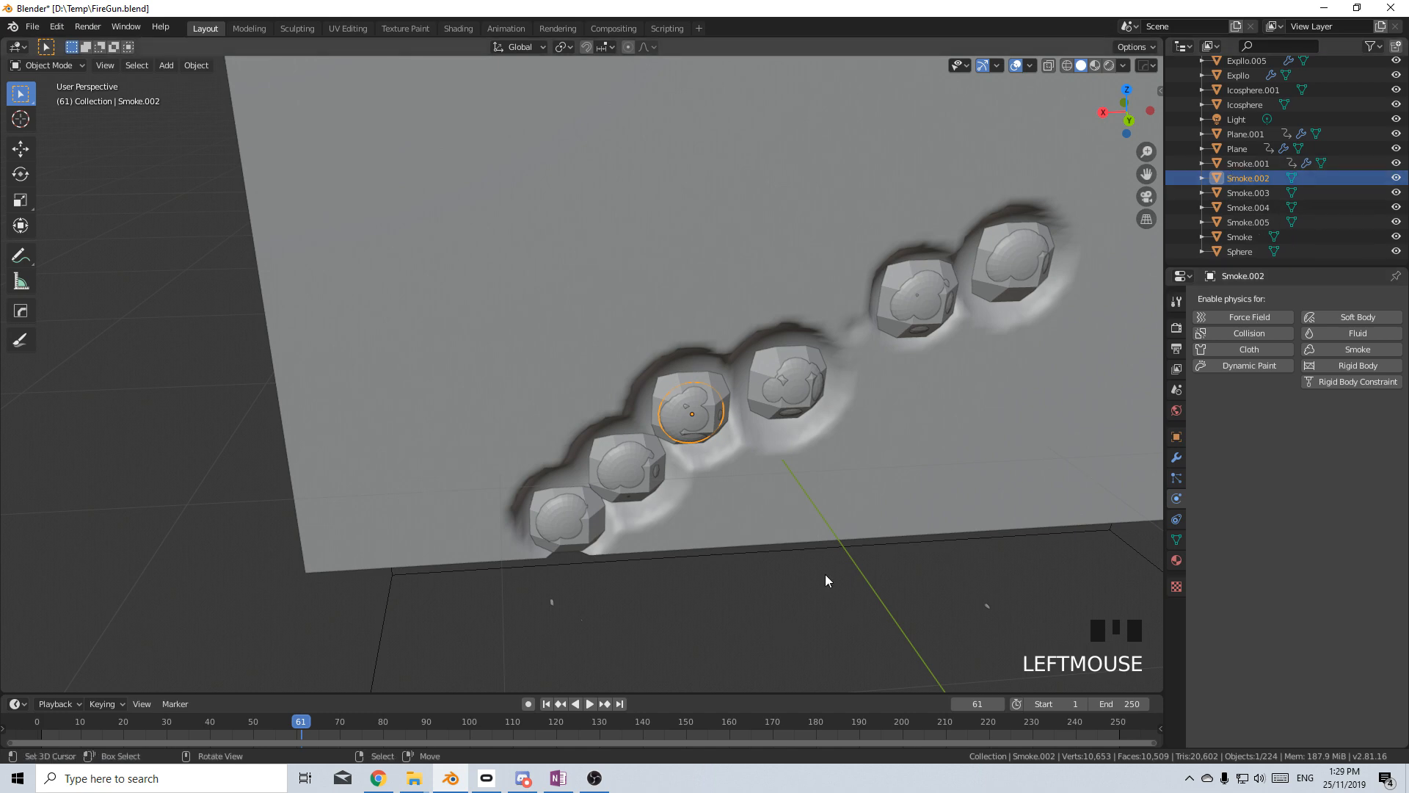
left_click(1333, 352)
left_click(1332, 425)
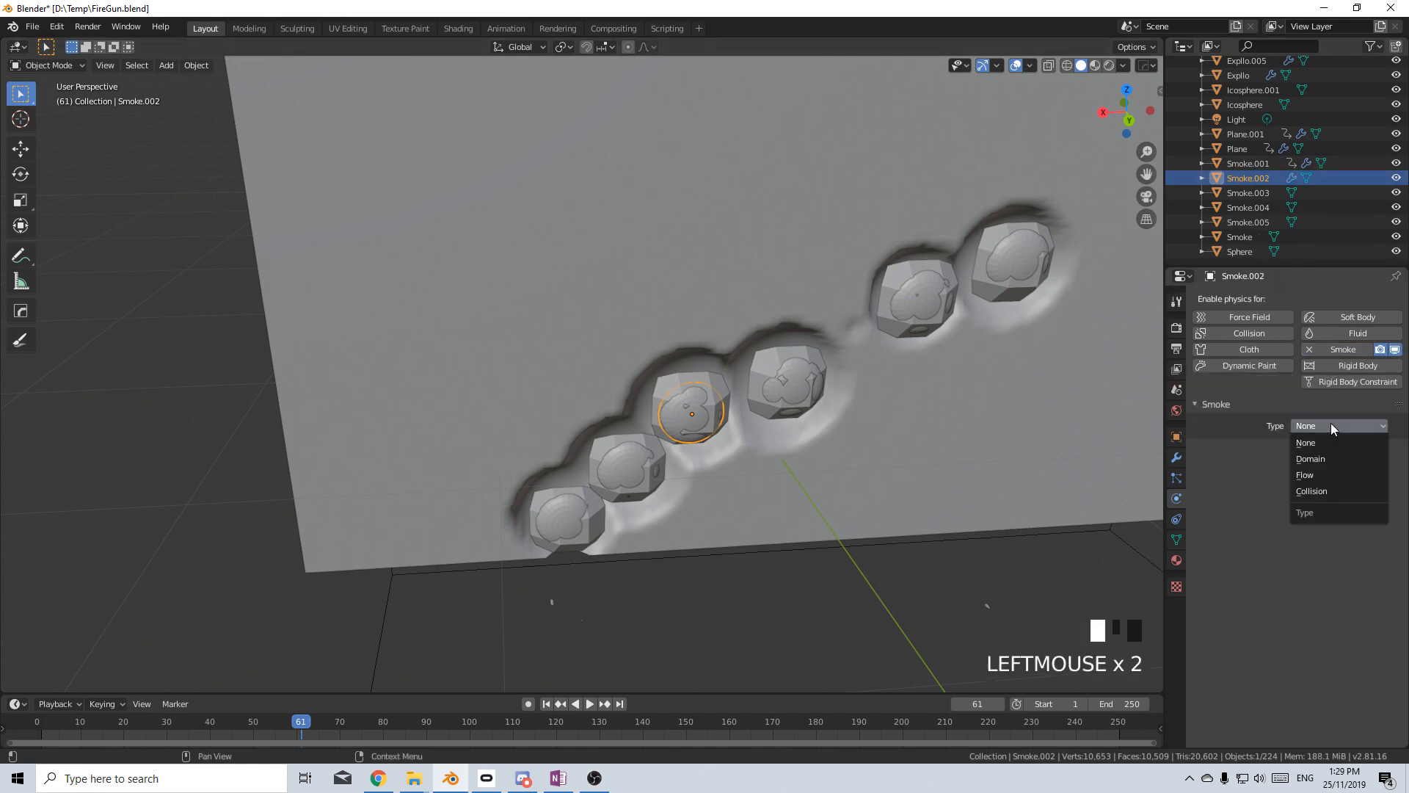
left_click(1336, 475)
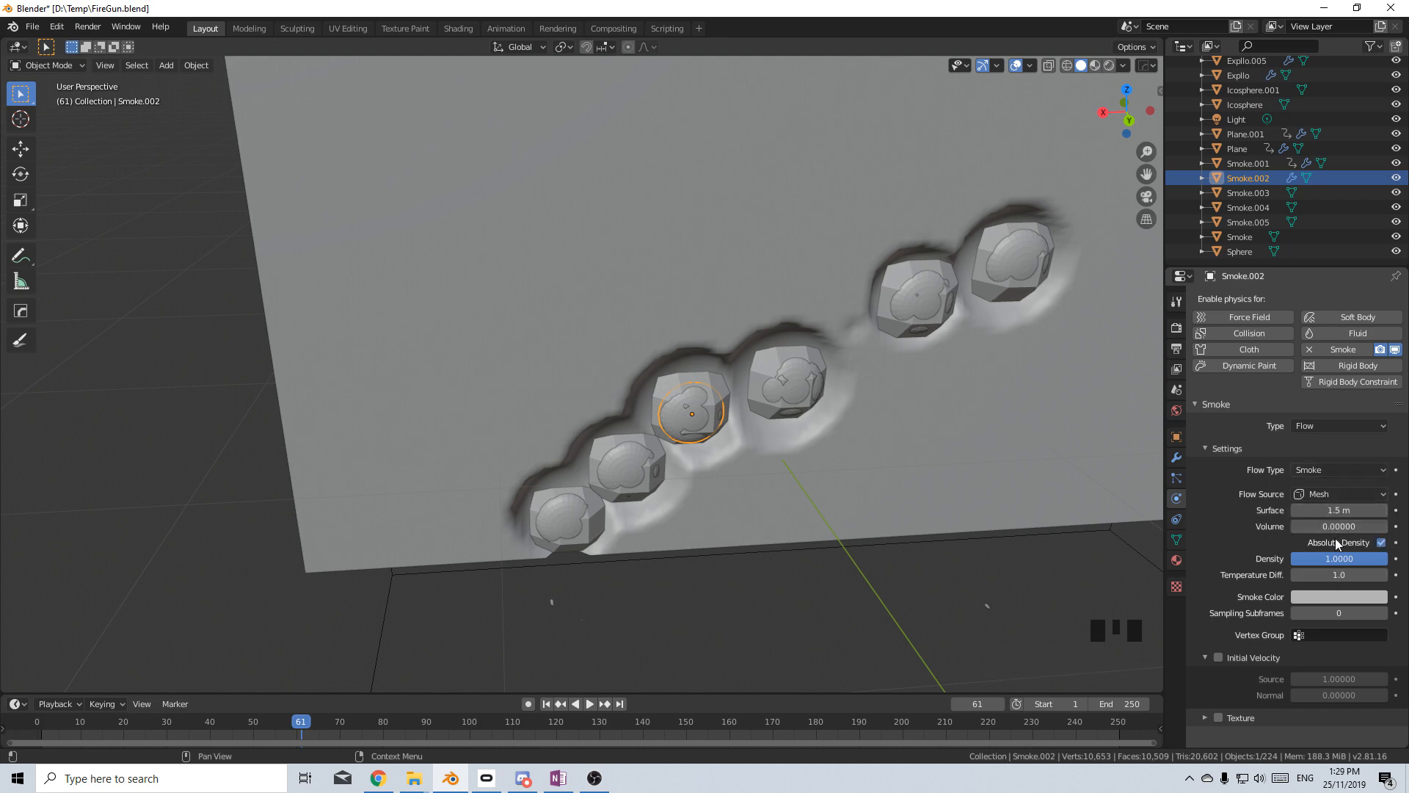
Set Smoke.002's Surface emission to 0 m and keyframe it at frame 25, just before the bullet impact.
left_click_drag(1336, 510, 1337, 512)
key("Left")
key("Left")
key("Left")
key("Left")
key("Left")
key("Left")
key("Left")
key("Left")
key("Left")
key("Left")
key("Left")
key("Left")
key("Left")
key("Left")
key("Left")
key("Left")
key("Left")
key("Left")
key("Left")
key("Left")
key("Left")
key("Left")
key("Left")
key("Left")
key("Left")
key("Left")
key("Left")
key("Left")
key("Left")
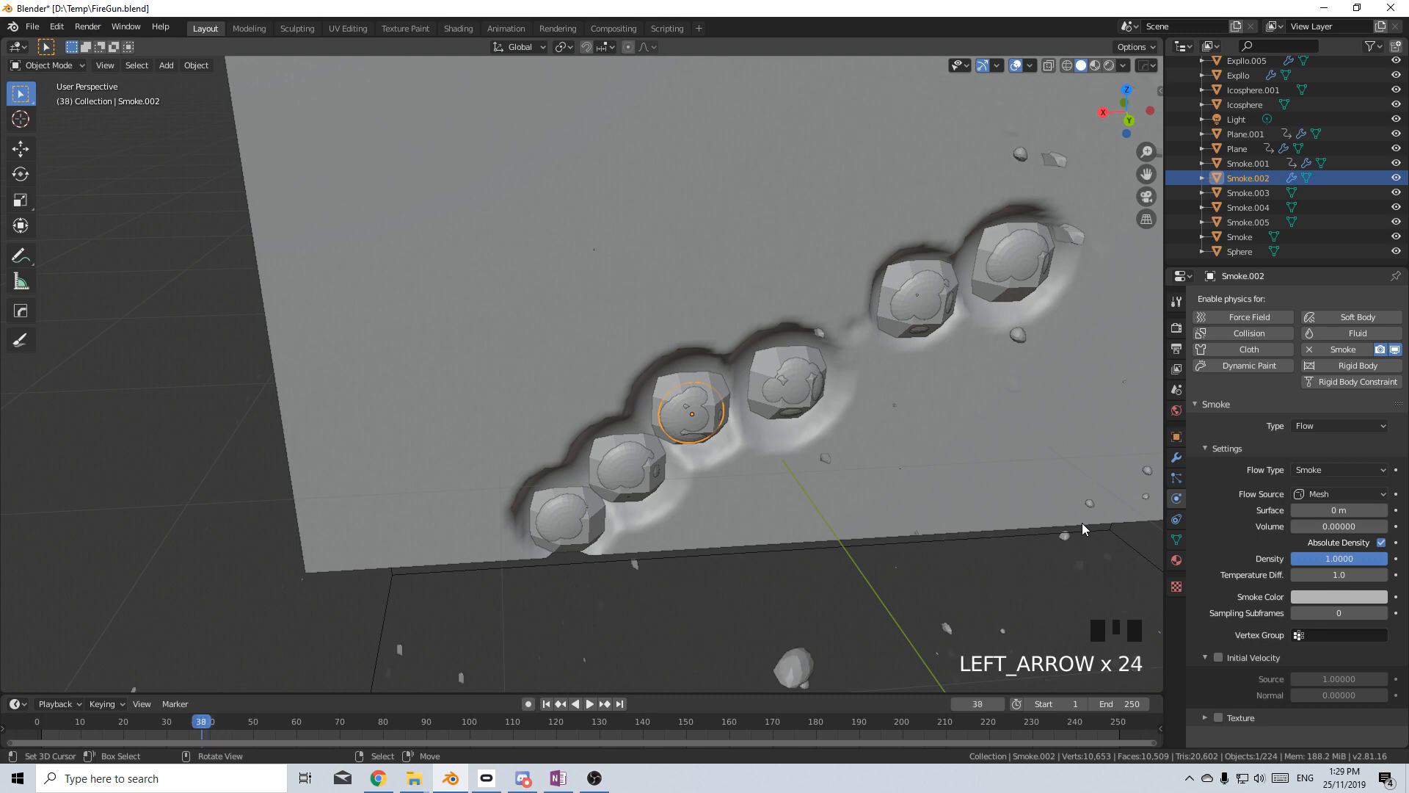
key("Right")
key("Right")
key("Right")
key("Right")
key("Right")
key("Right")
key("Right")
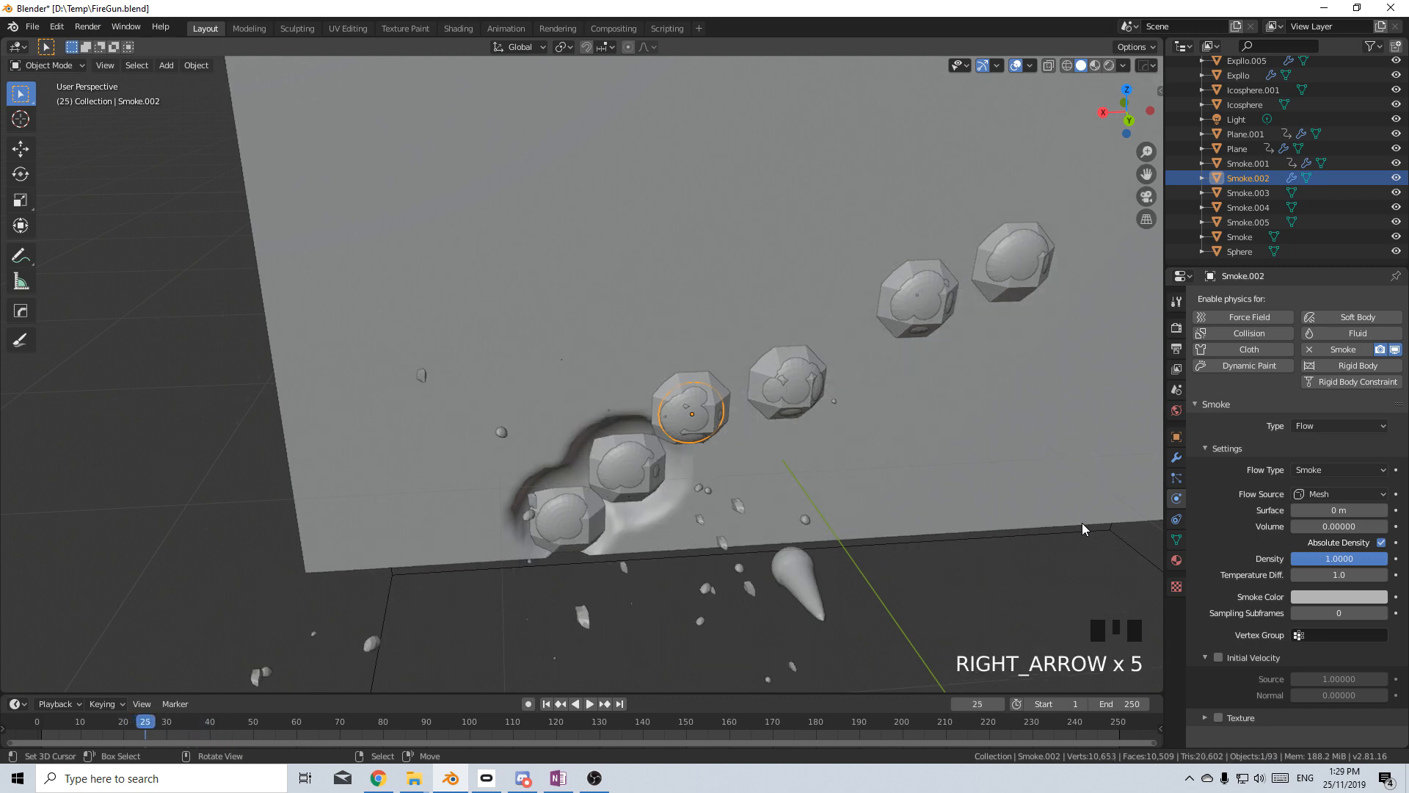
key("Left")
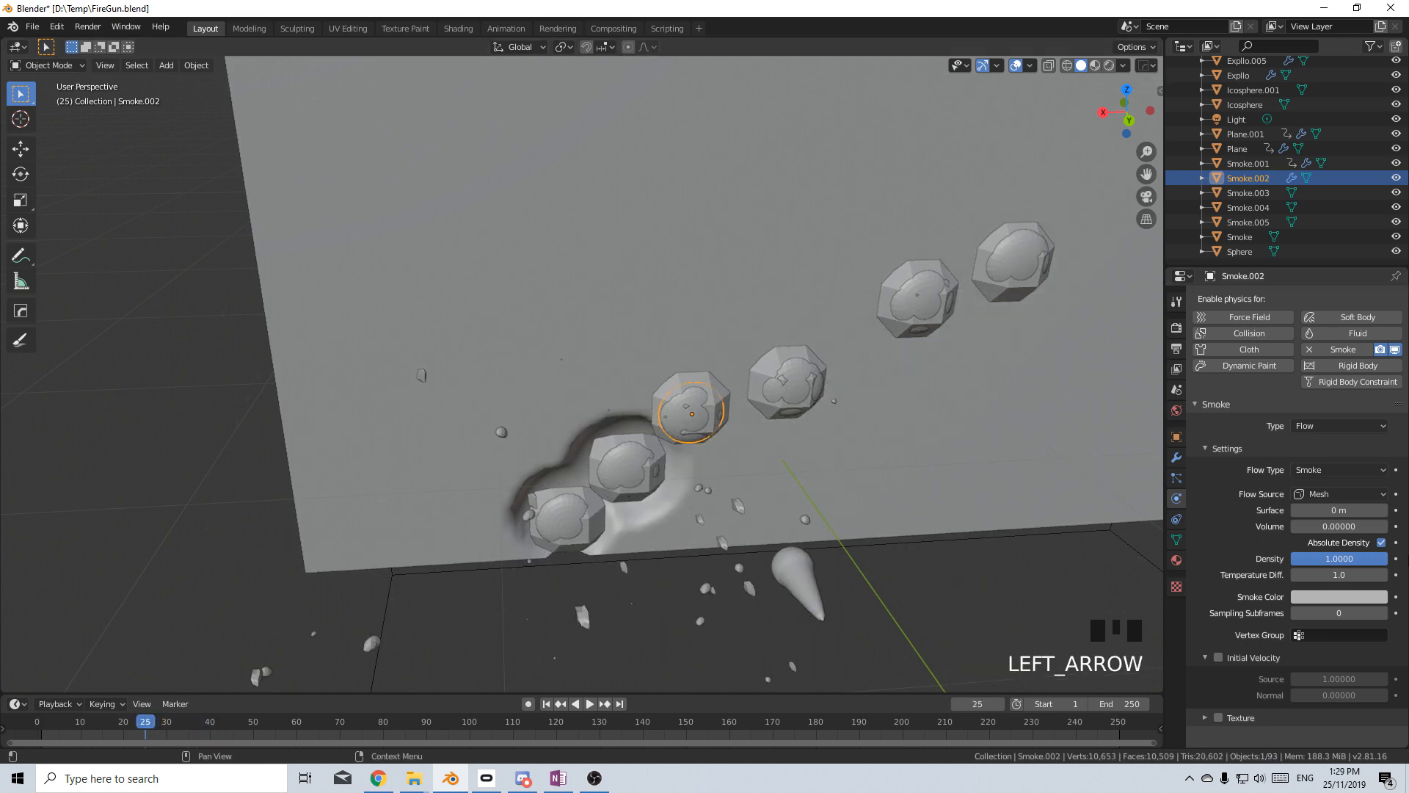
right_click(1338, 511)
left_click(1337, 512)
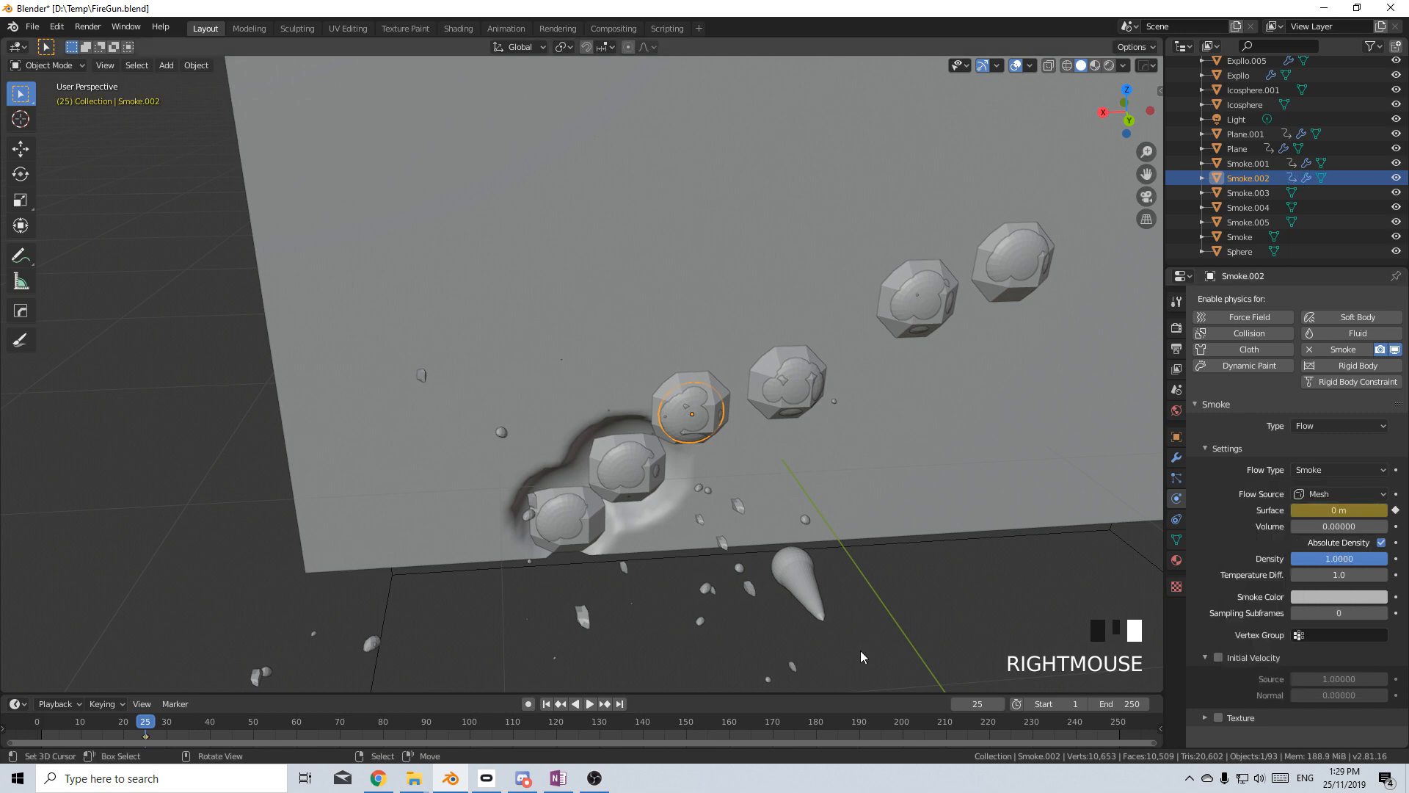
Set Smoke.002's Surface emission to 1.5 m at frame 26 and keyframe it.
key("Right")
left_click(1326, 511)
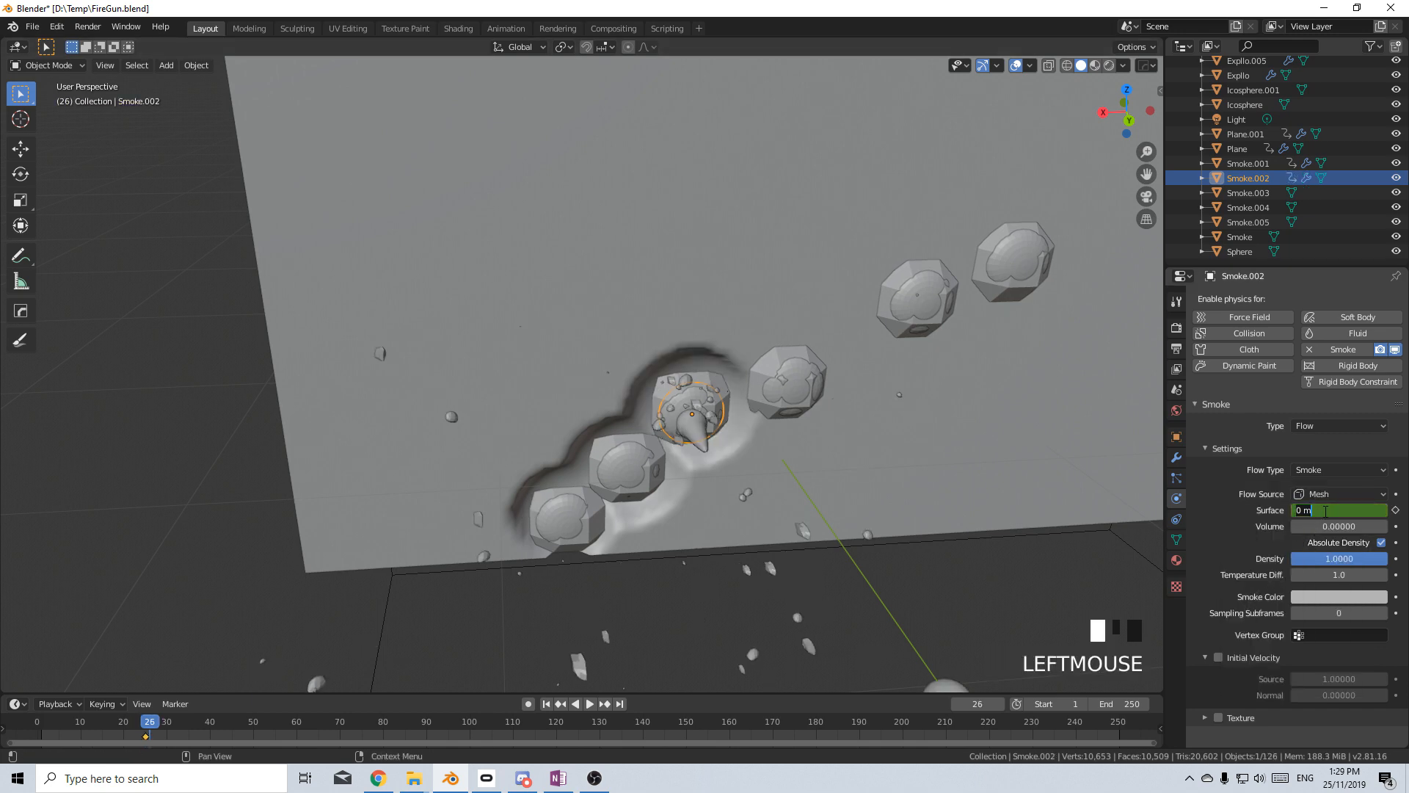
type("1.5")
key("Return")
right_click(1307, 514)
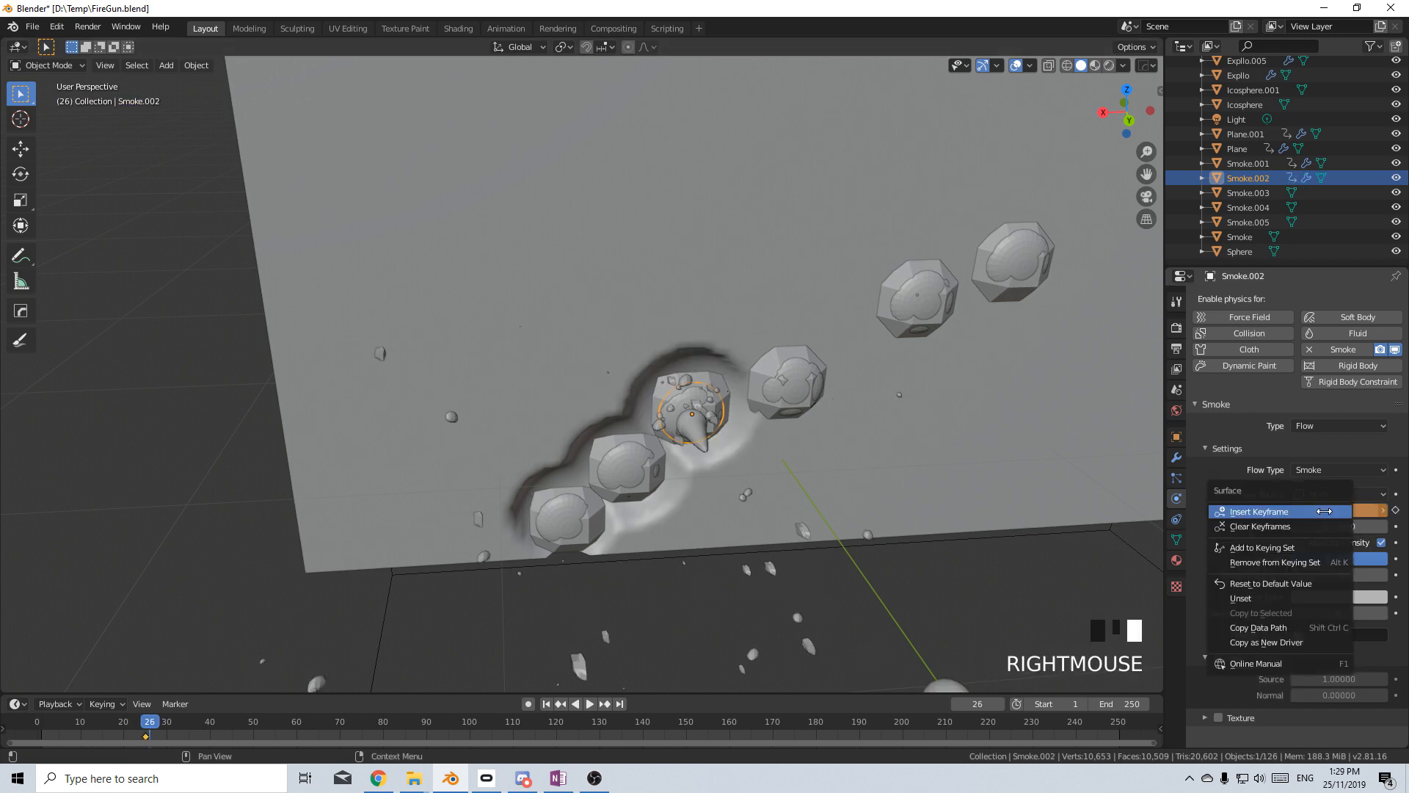
Set Smoke.002's Surface emission back to 0 m at frame 28 and keyframe it.
key("Left")
key("Right")
key("Right")
key("Right")
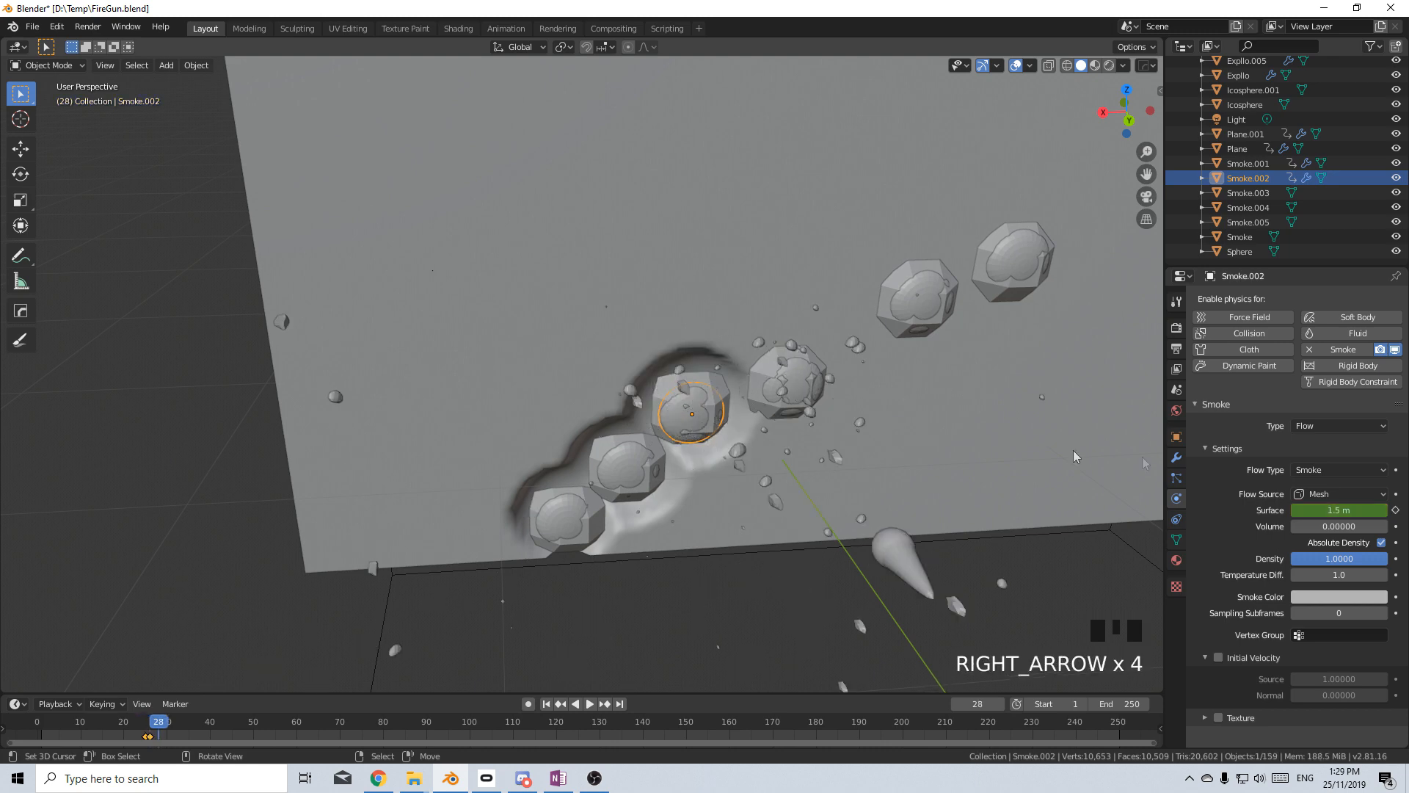
left_click(1338, 510)
type("0")
key("Return")
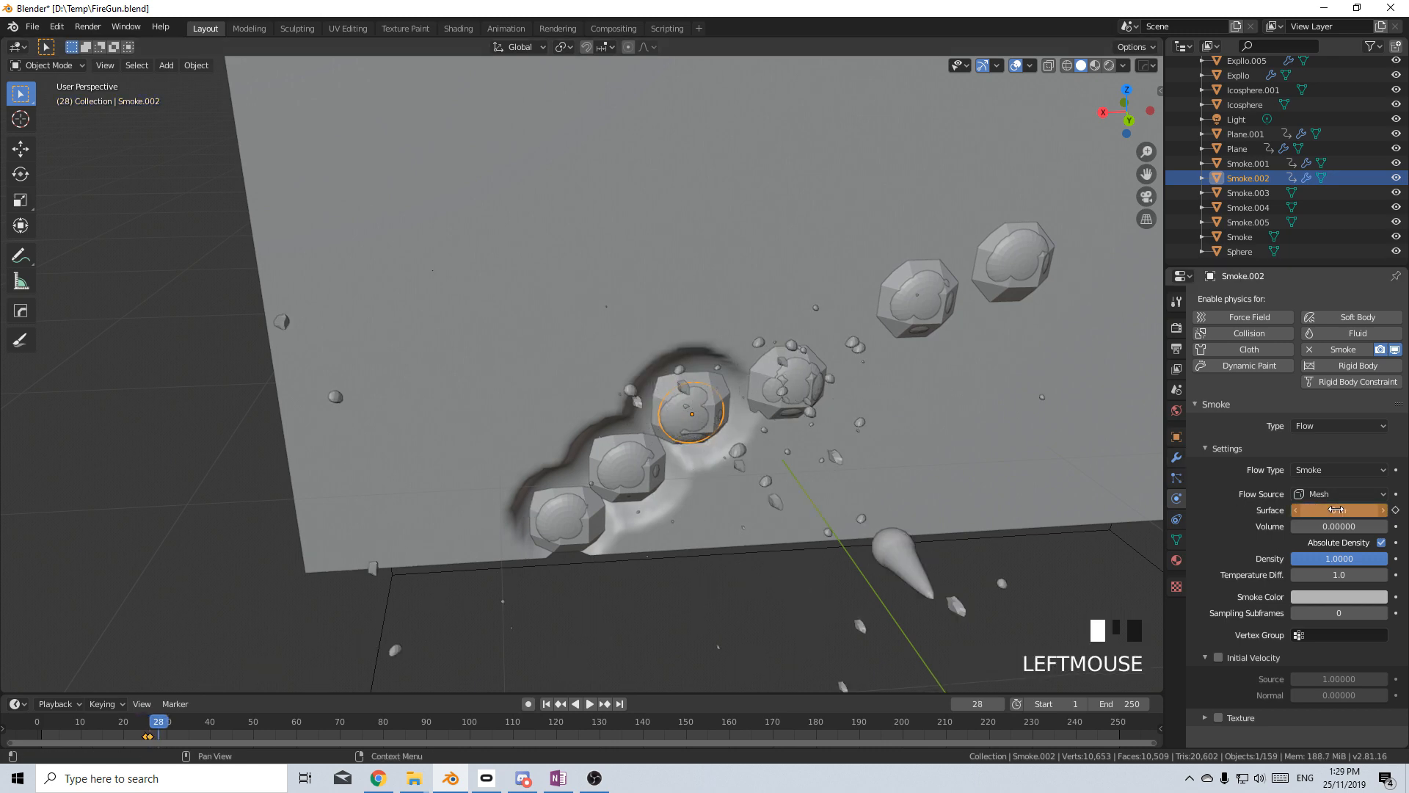
right_click(1348, 510)
right_click(1348, 509)
right_click(1348, 510)
left_click(1348, 509)
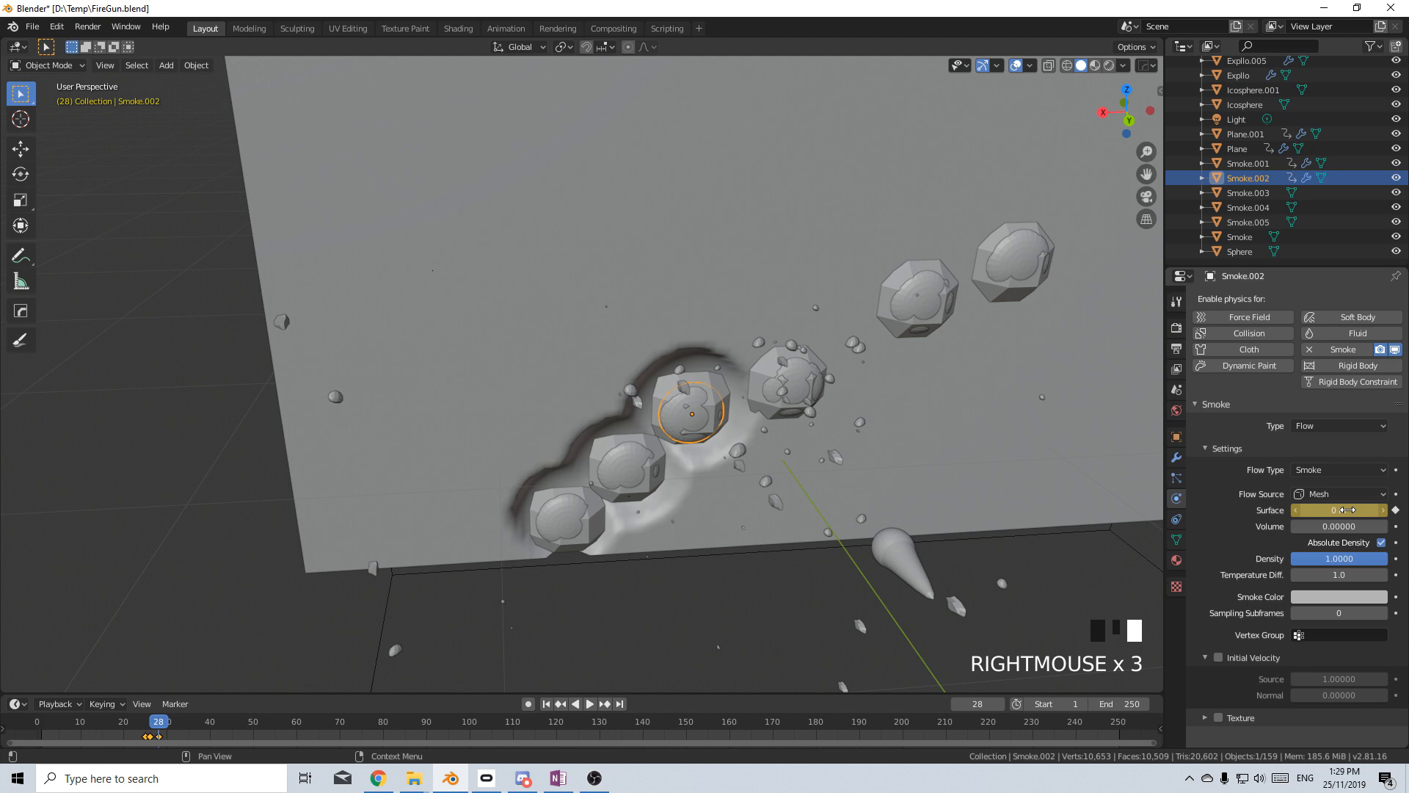
Enable Initial Velocity on Smoke.002 with Source and Normal both set to 5.
left_click(1219, 658)
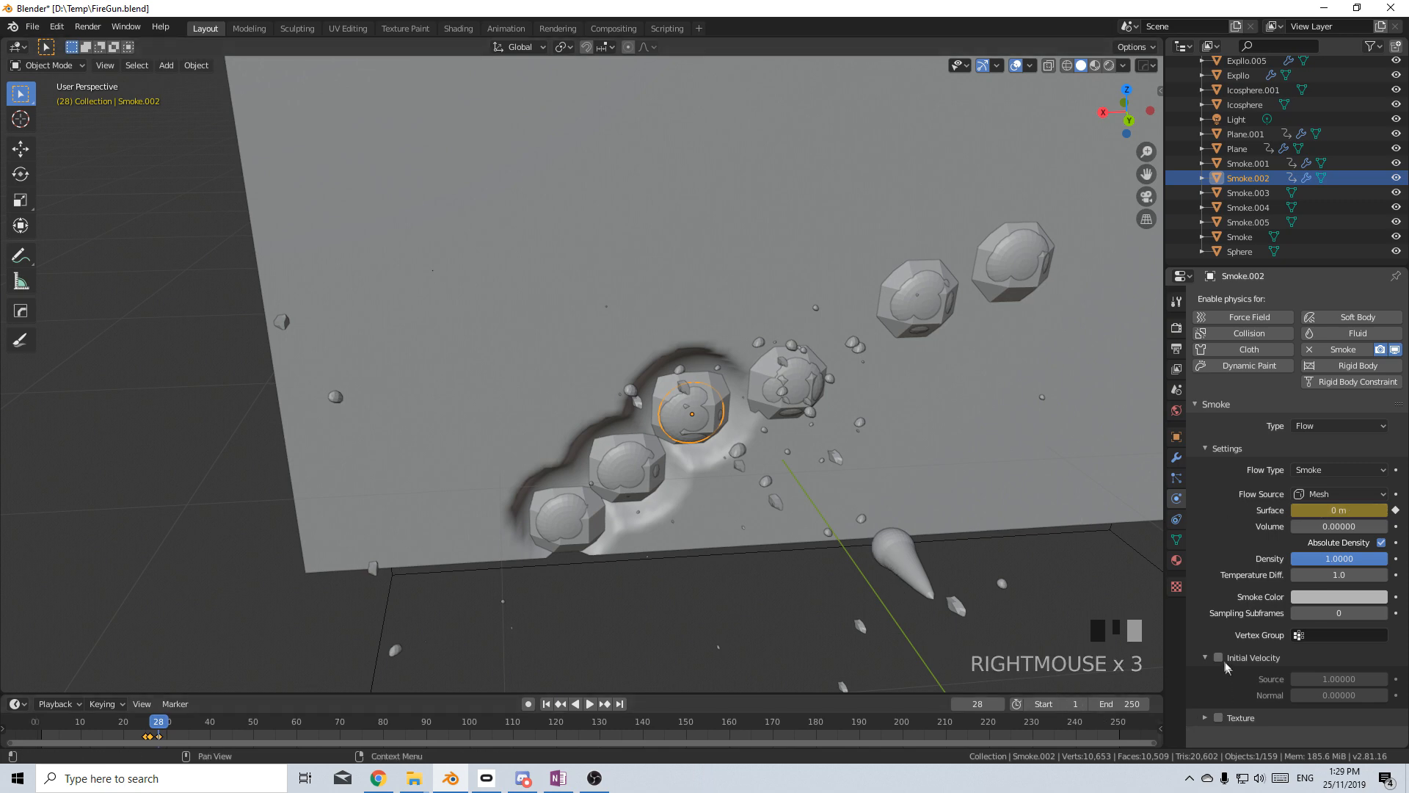
left_click(1338, 679)
type("5")
key("Return")
left_click(1337, 696)
type("5")
key("Return")
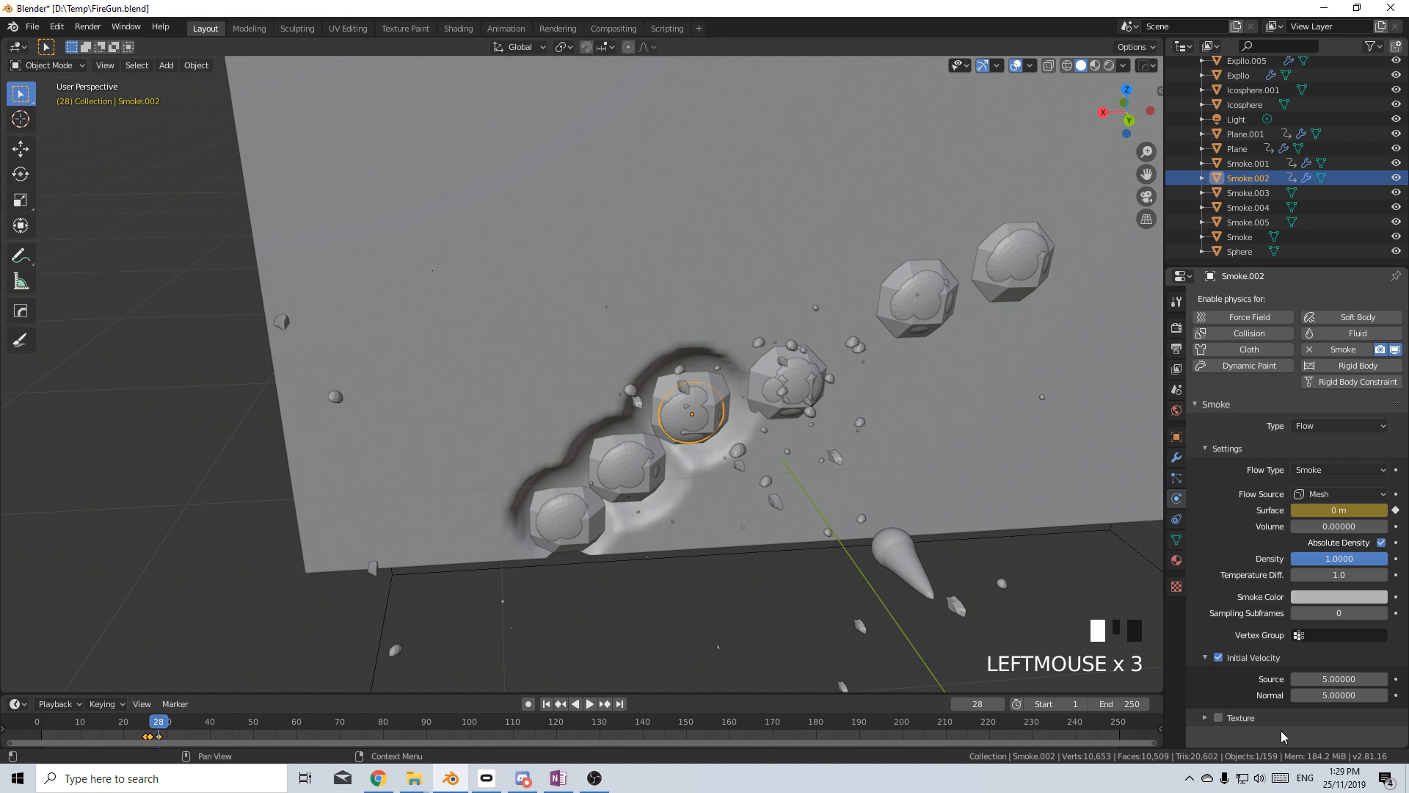
Raise Smoke.002's Sampling Subframes to 4.
left_click(1384, 613)
left_click(1384, 613)
left_click(1384, 613)
left_click(1384, 613)
left_click(1384, 613)
left_click(1386, 613)
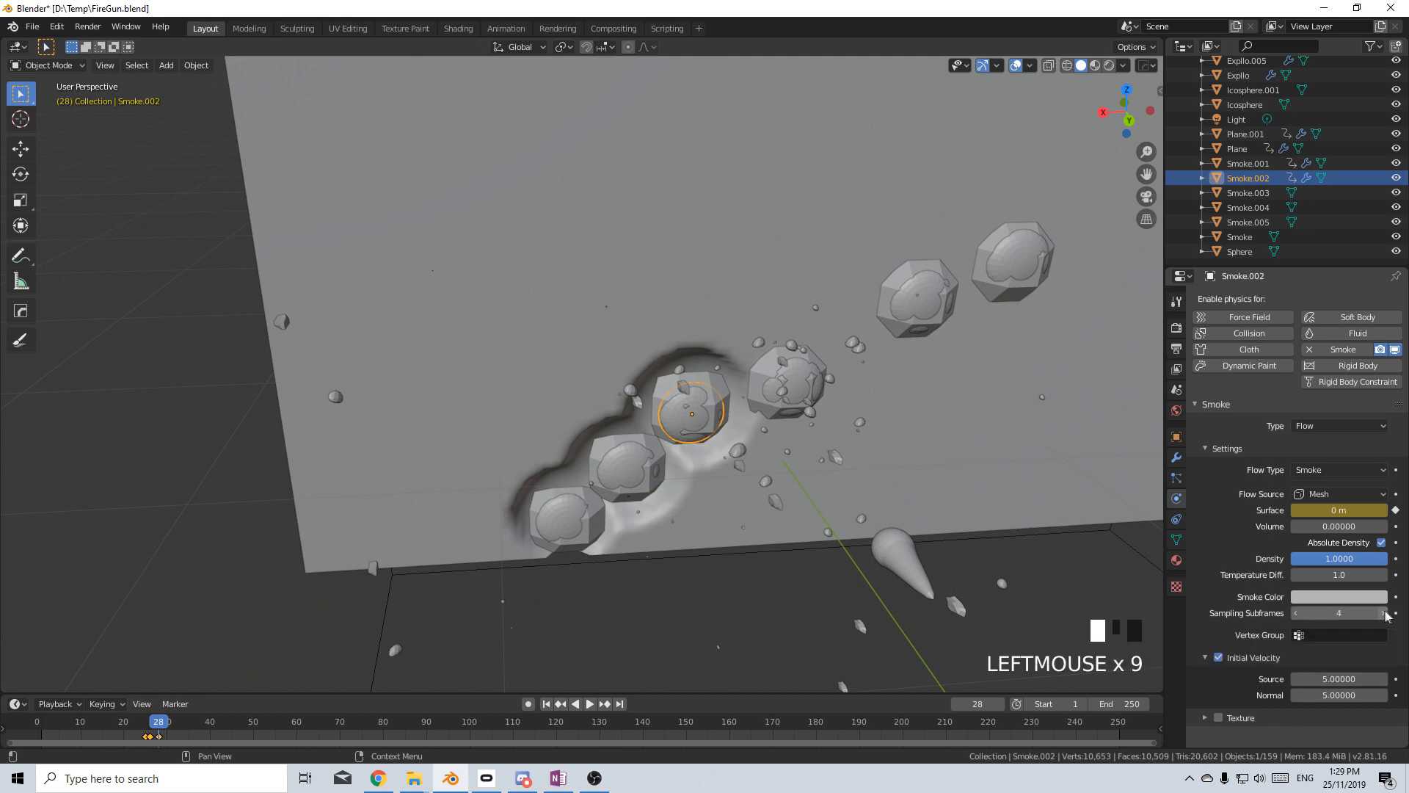
Bake all dynamics on the smoke domain cube and play the animation to check the smoke.
right_click(543, 569)
scroll(1320, 686, "down", 7)
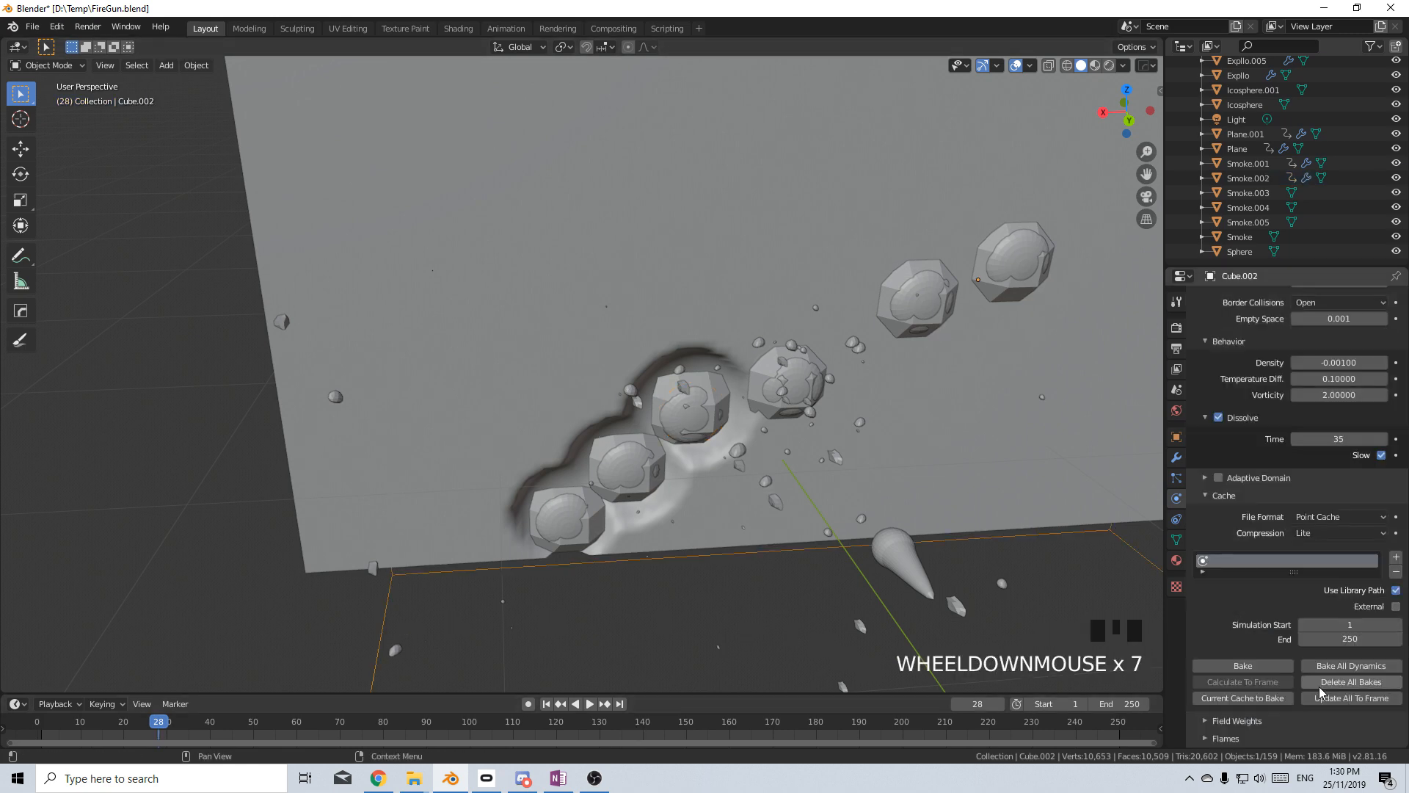
left_click(1346, 666)
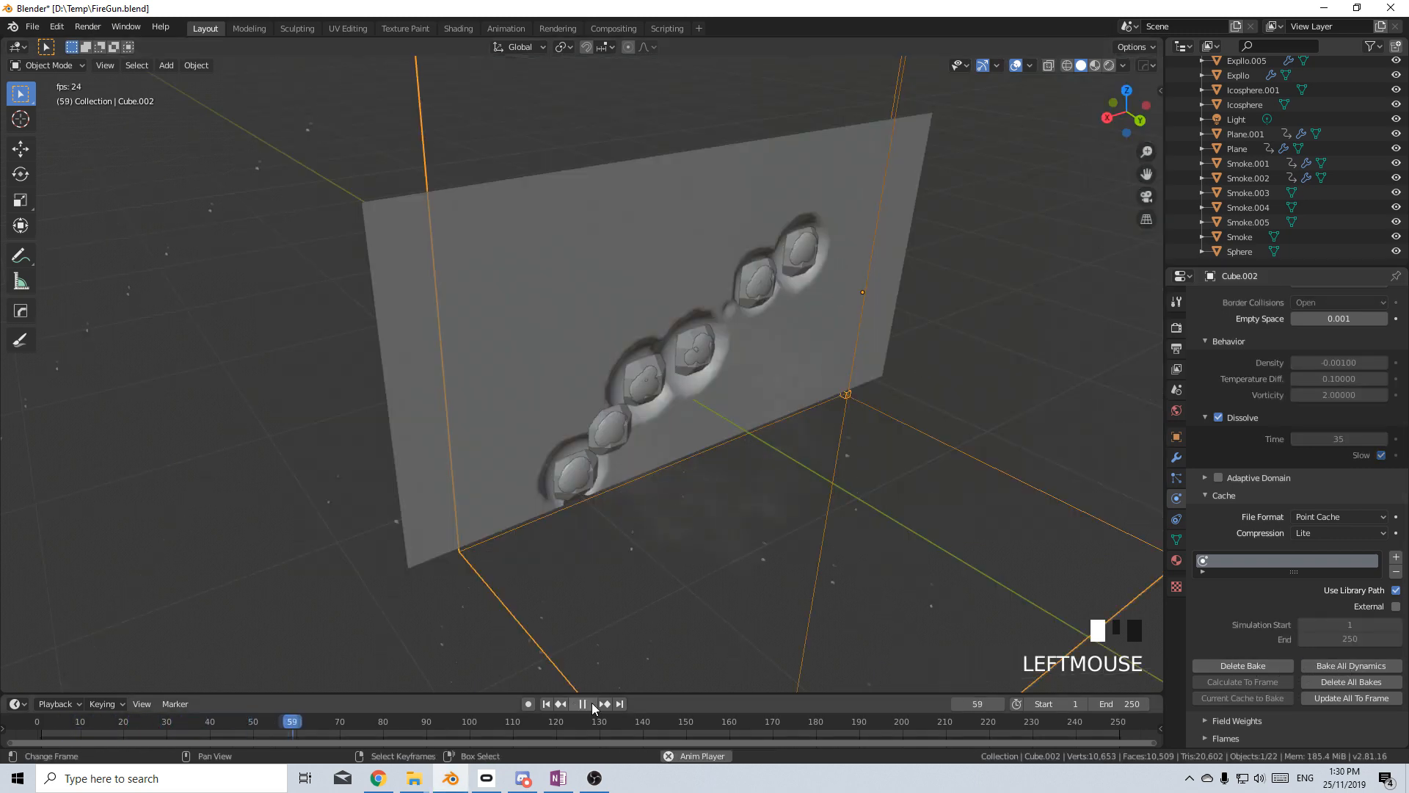
left_click(563, 520)
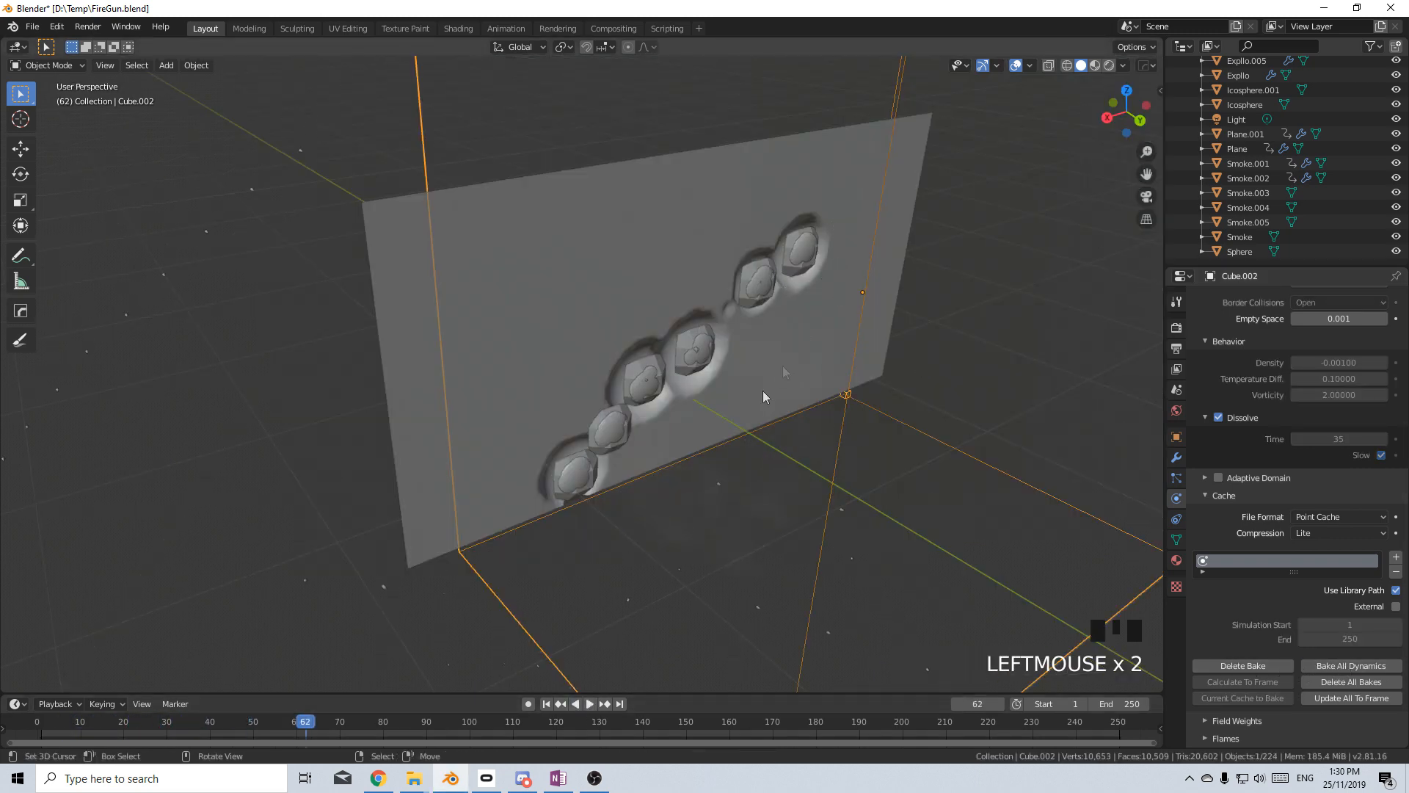
middle_click_drag(671, 519, 632, 513)
scroll(624, 565, "up", 2)
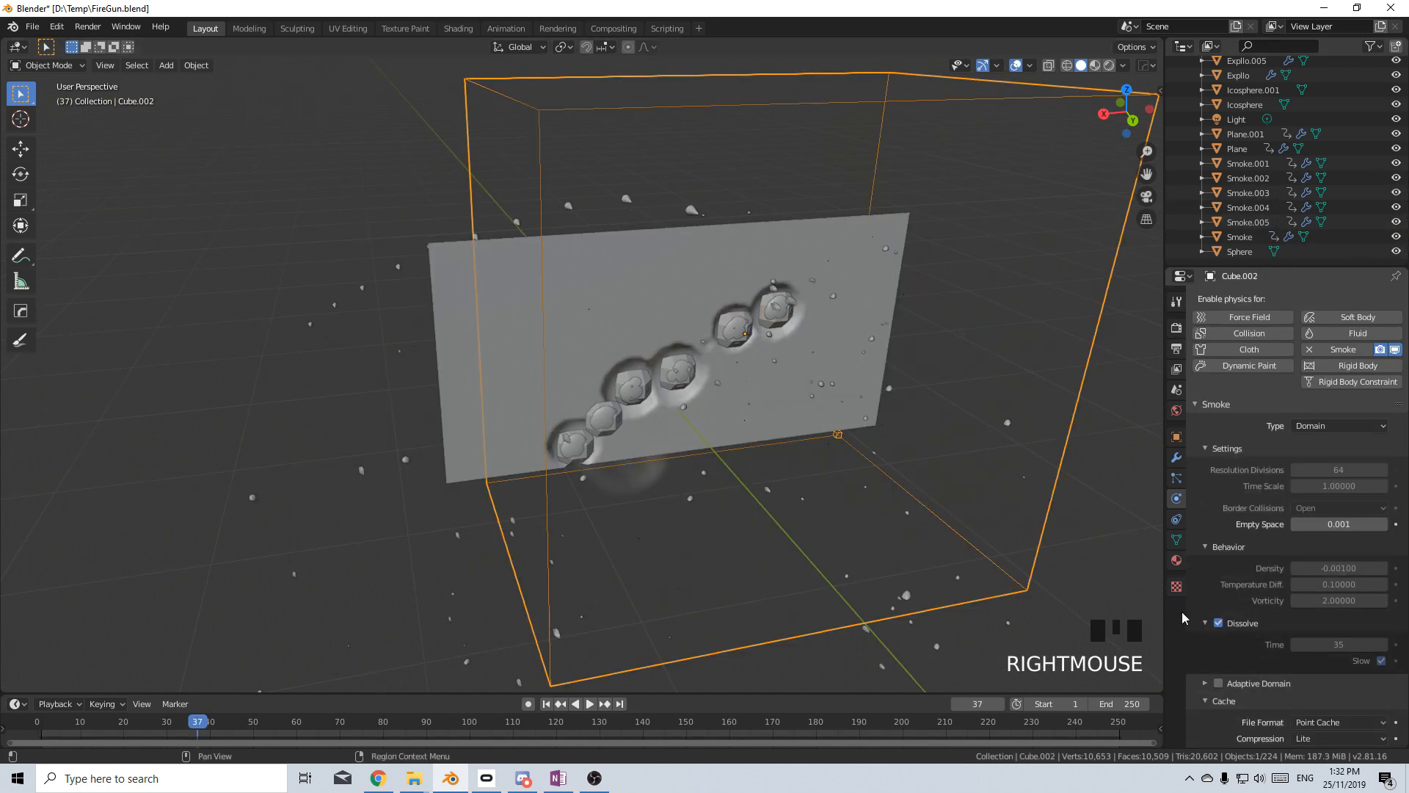
Delete all bakes of the smoke domain cube and bake all dynamics again with every hemisphere emitting.
scroll(1248, 679, "down", 6)
left_click(1347, 711)
left_click(1355, 695)
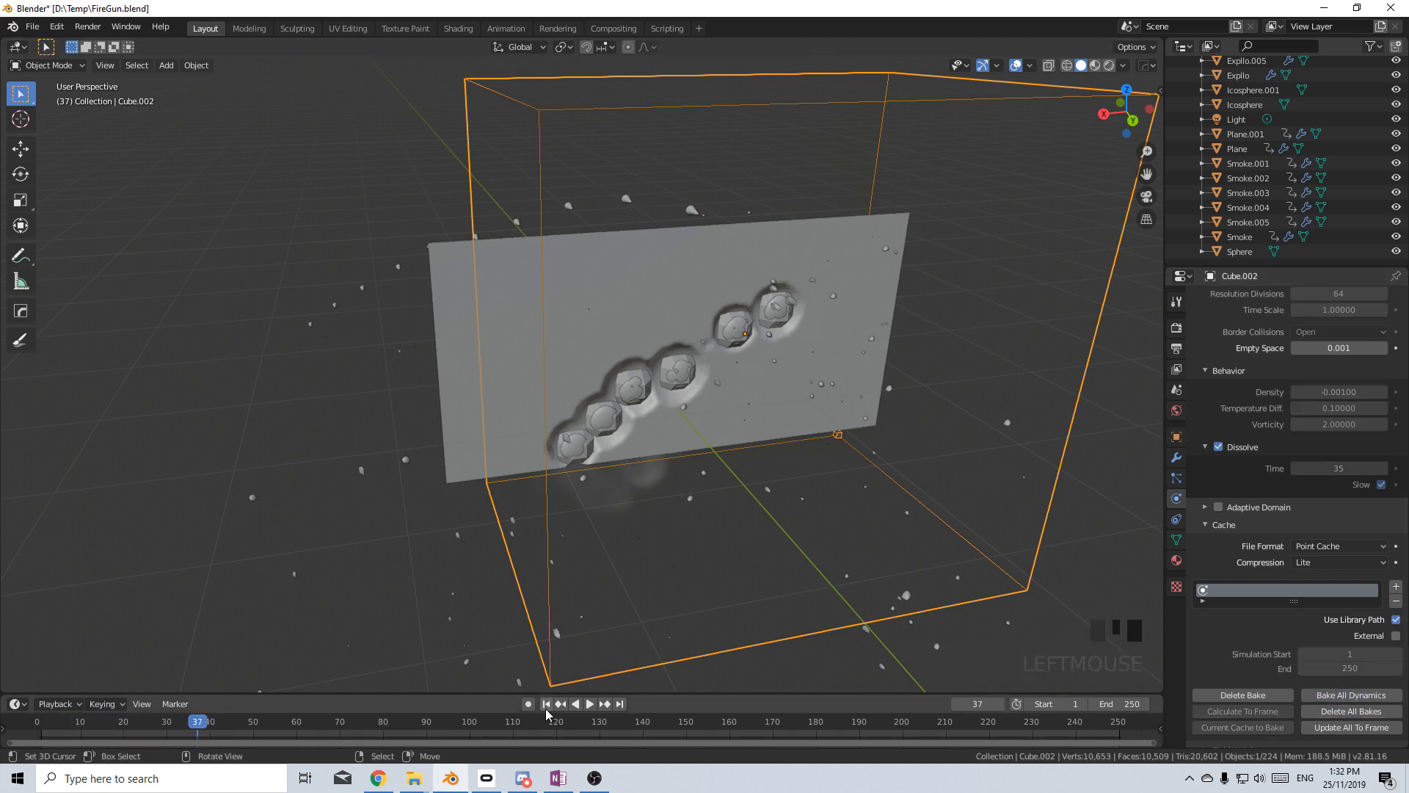
Play the animation from the first frame to examine the smoke at all the bullet impacts.
left_click(546, 705)
middle_click_drag(603, 600, 633, 593)
left_click(589, 705)
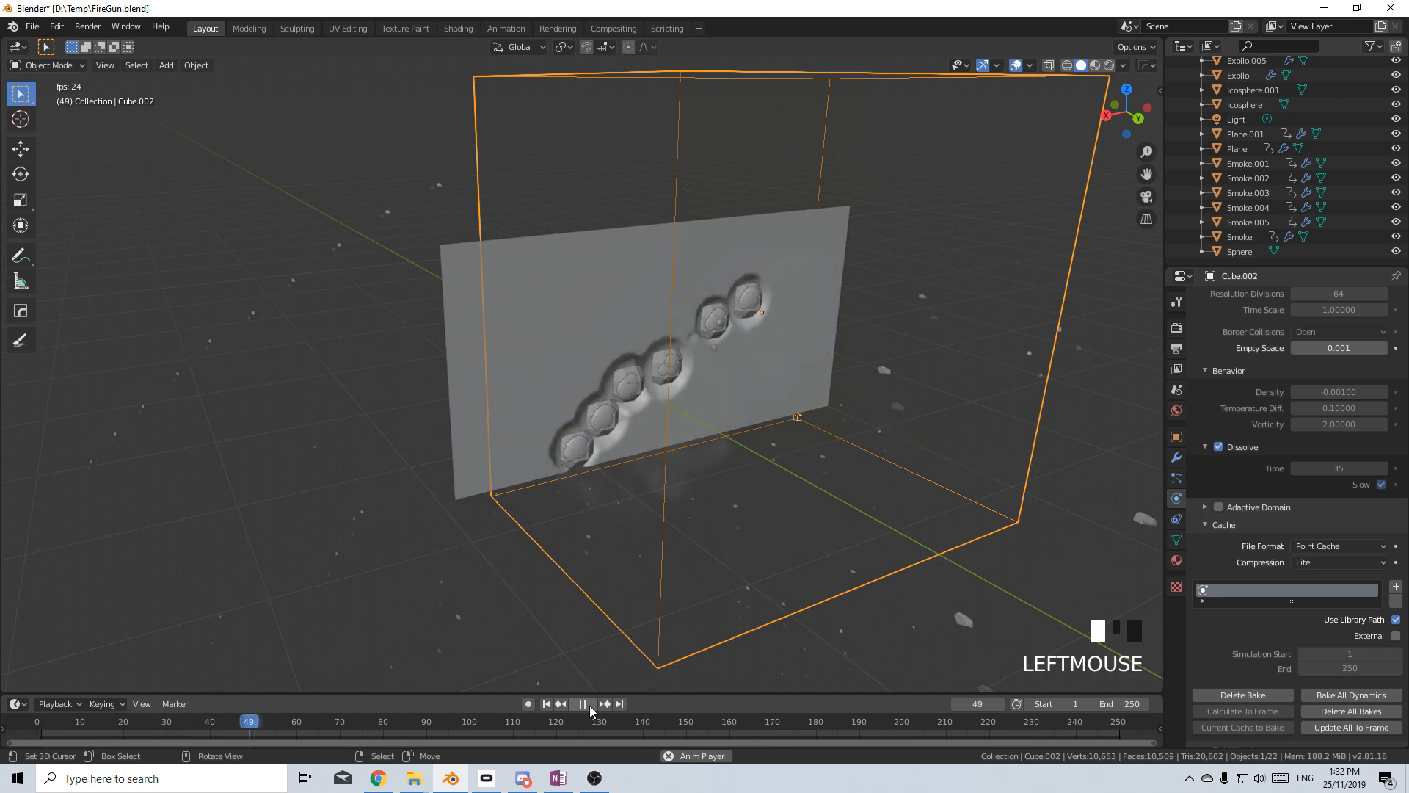
left_click(589, 706)
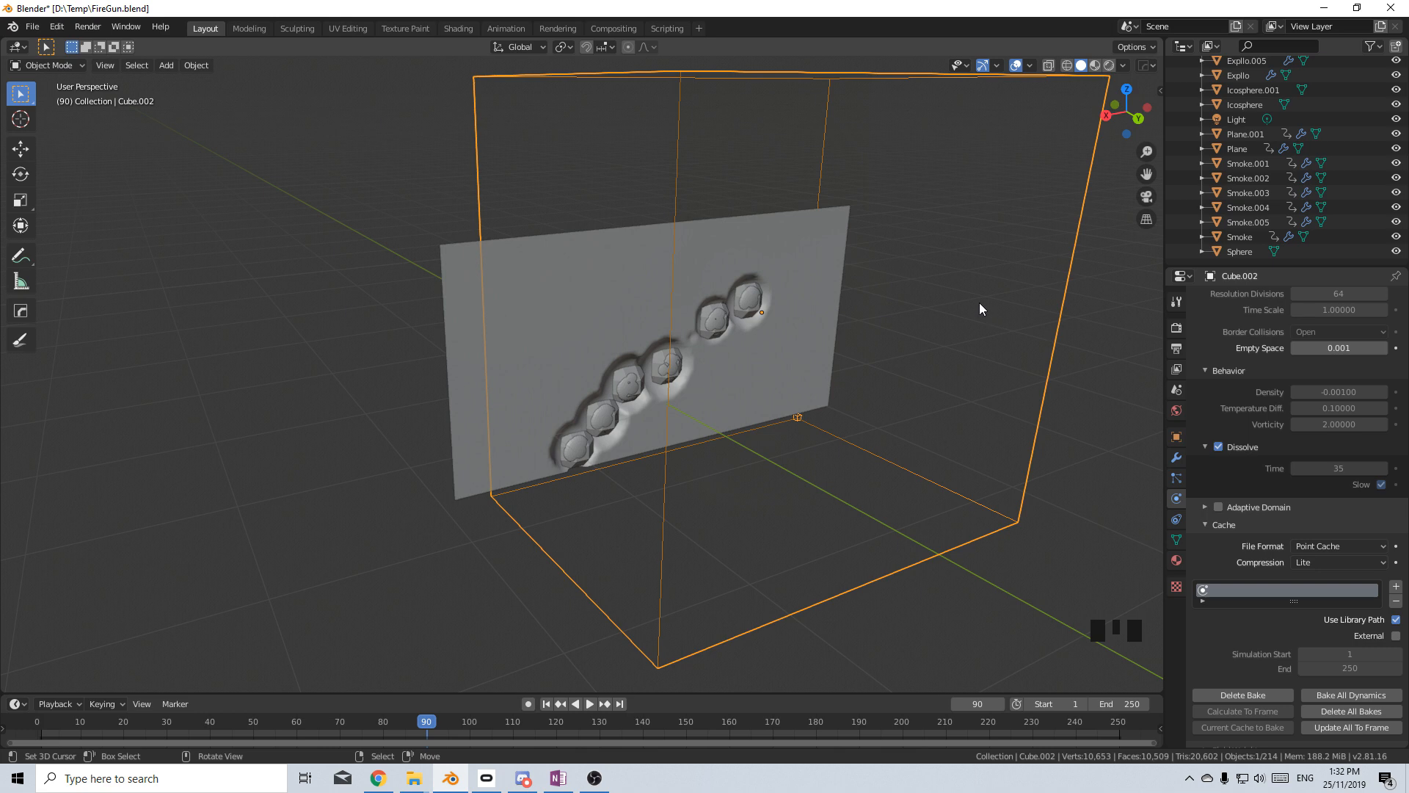
In the Shading workspace, create a new material for the smoke domain cube and delete its default shader node.
left_click(458, 28)
scroll(576, 404, "up", 4)
middle_click_drag(576, 403, 693, 458, "shift")
left_click(697, 452)
left_click(645, 481)
key("Delete")
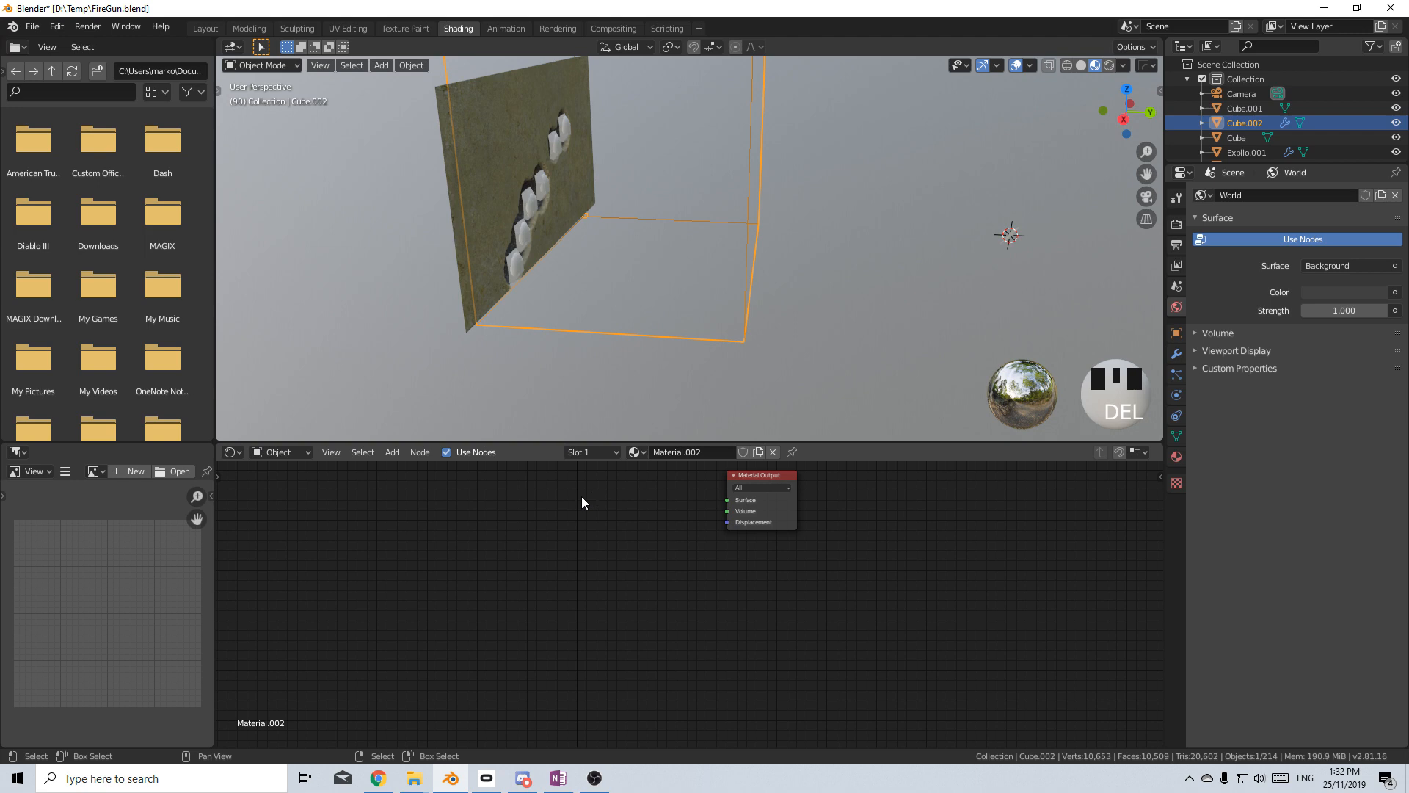
Add a Principled Volume node and connect its Volume output to the Material Output's Volume input.
key("shift+a")
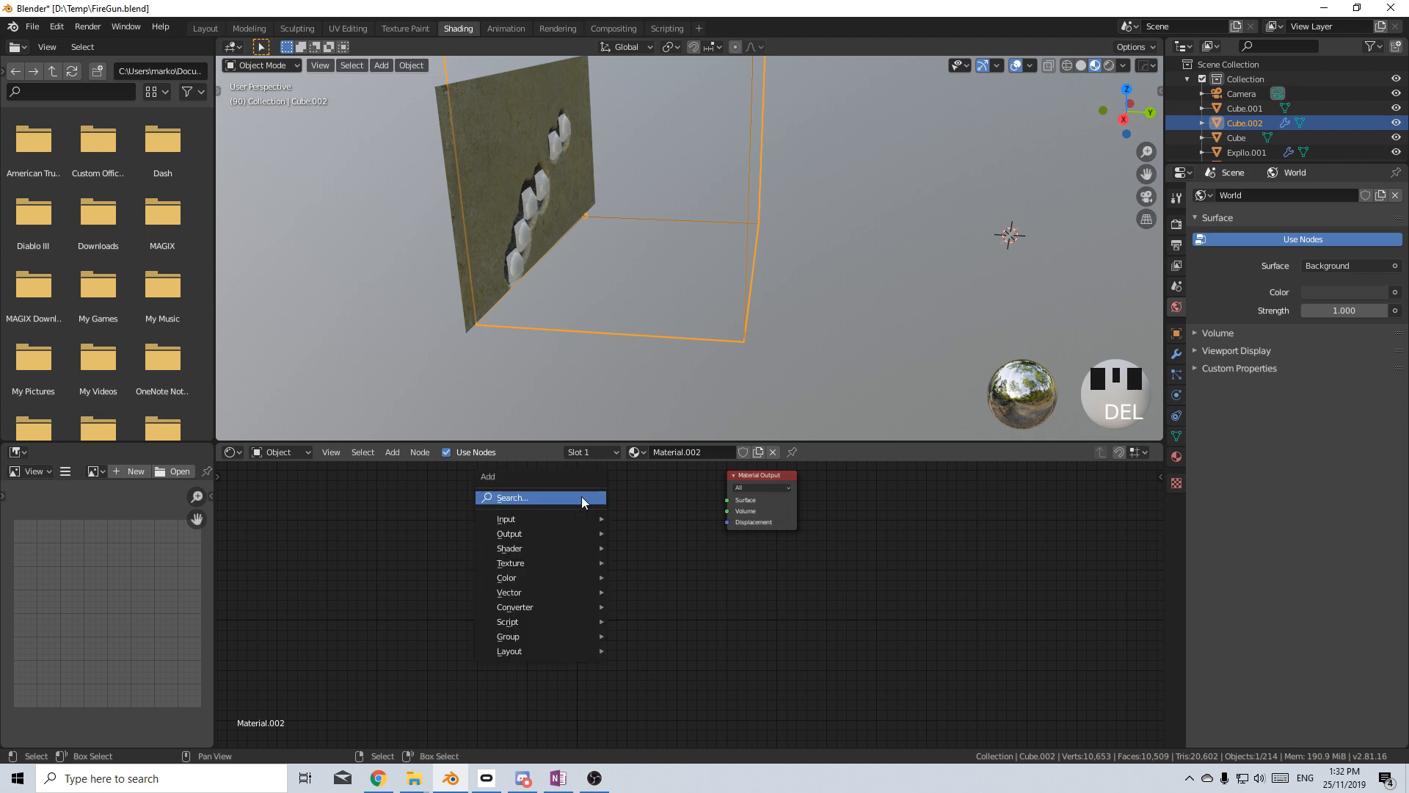
left_click(581, 497)
type("pri")
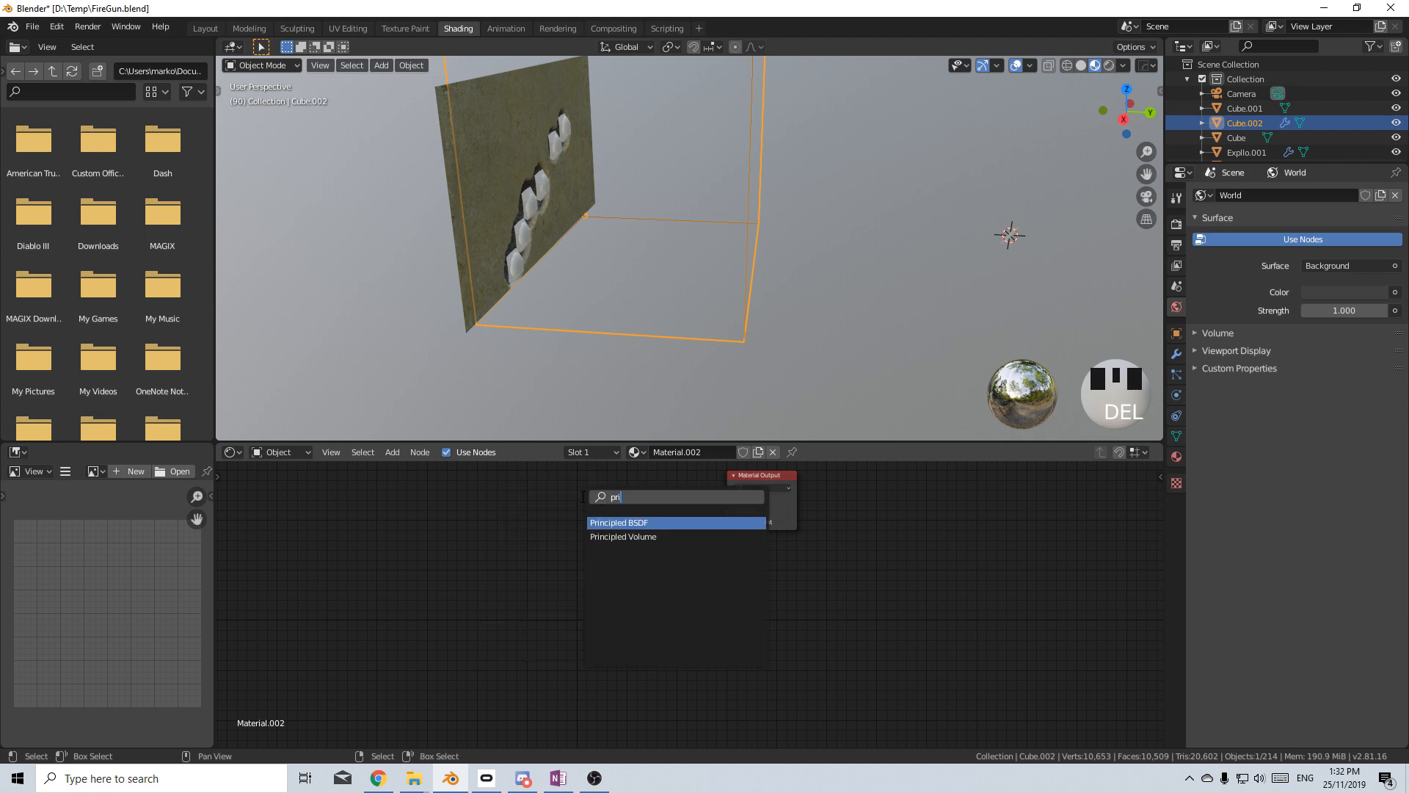
key("Down")
key("Return")
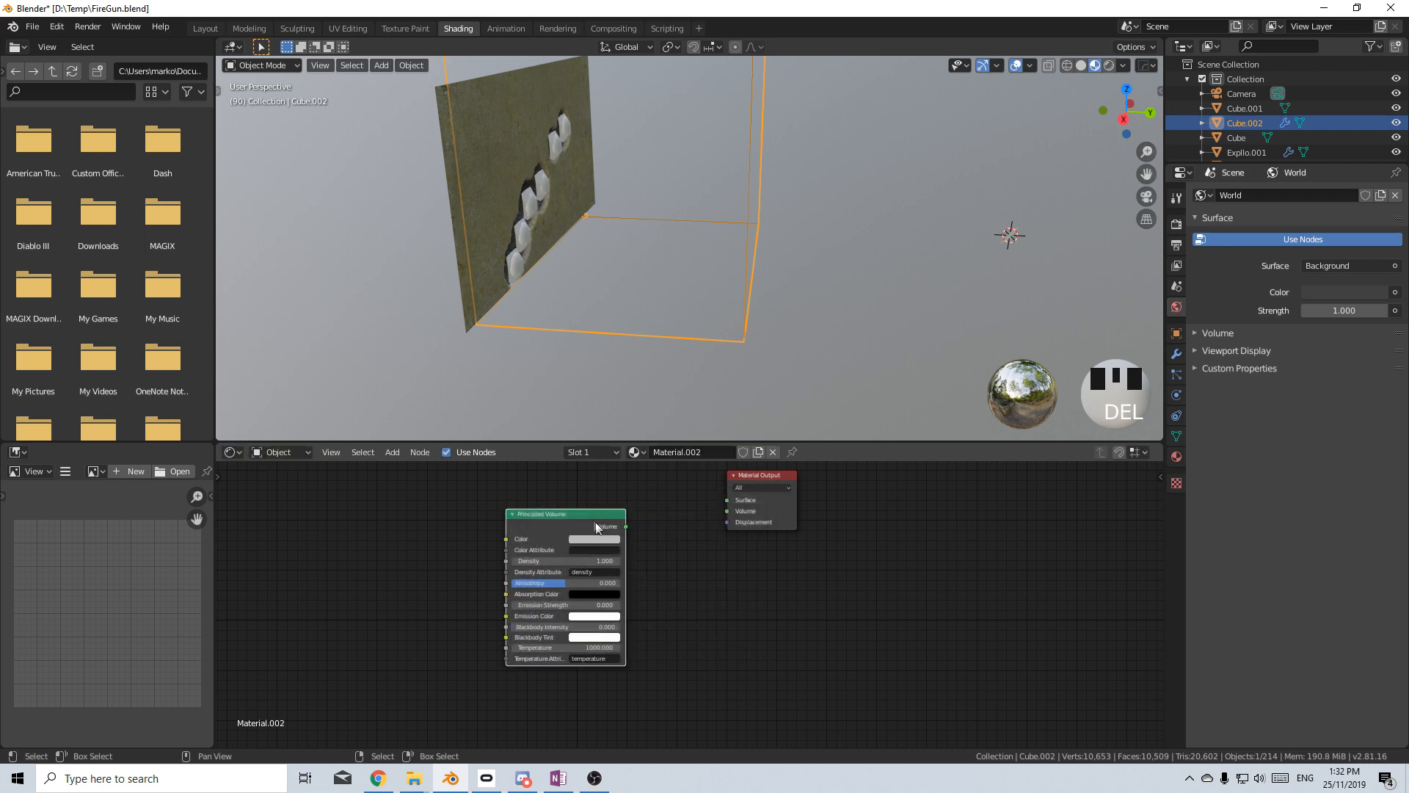
left_click_drag(625, 526, 719, 524)
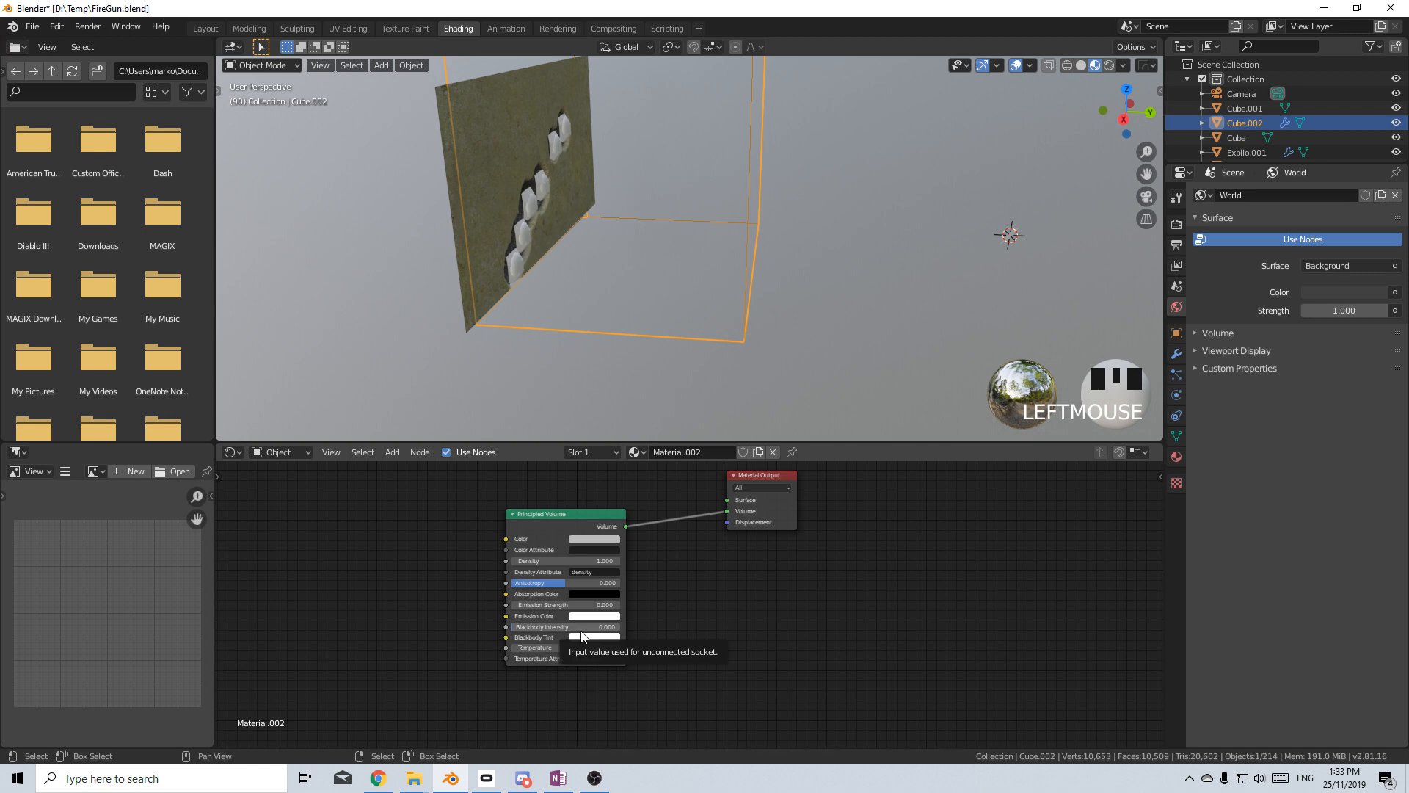
Split a Timeline area off below the node editor and move the current frame to about 41.
left_click_drag(217, 742, 220, 665)
left_click(232, 673)
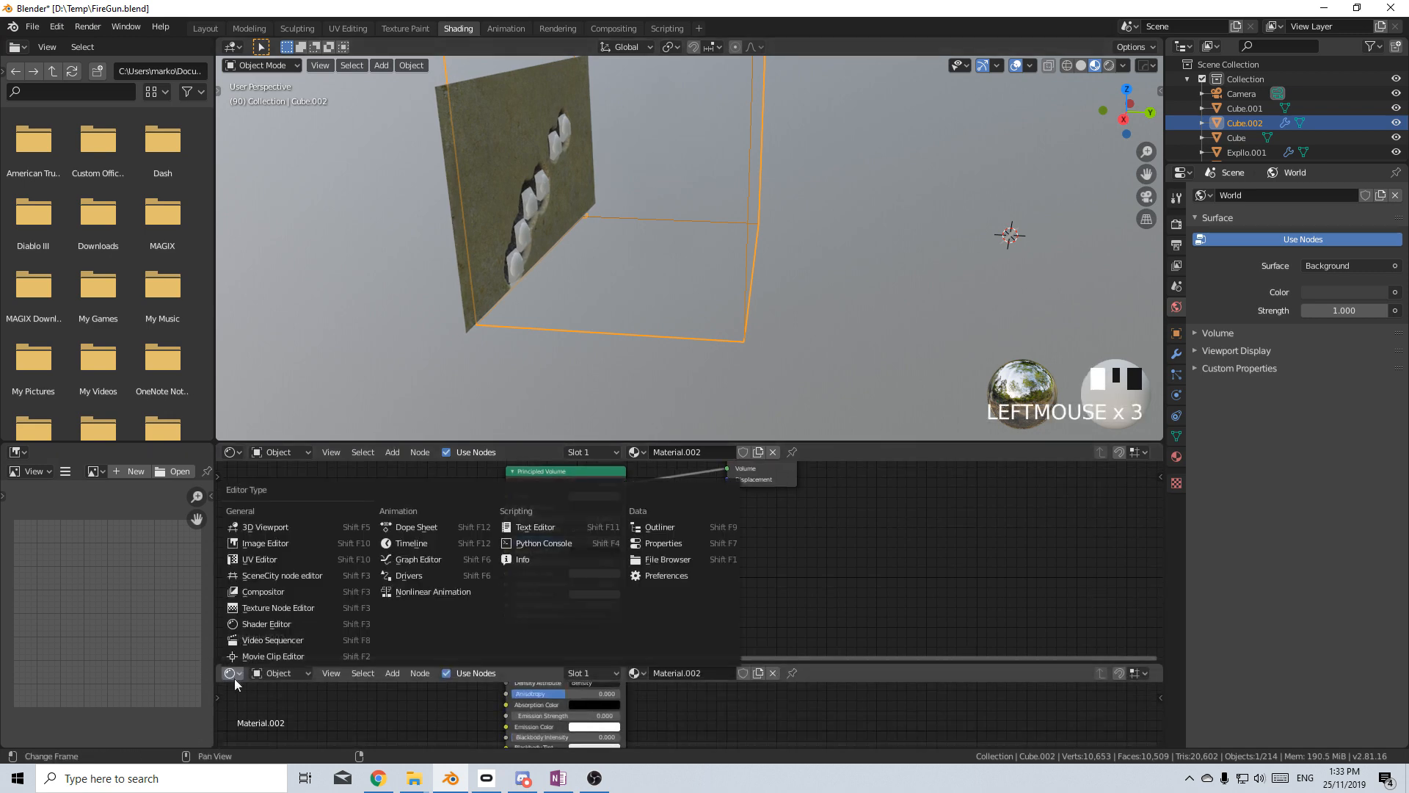
left_click(428, 545)
left_click_drag(470, 708, 509, 708)
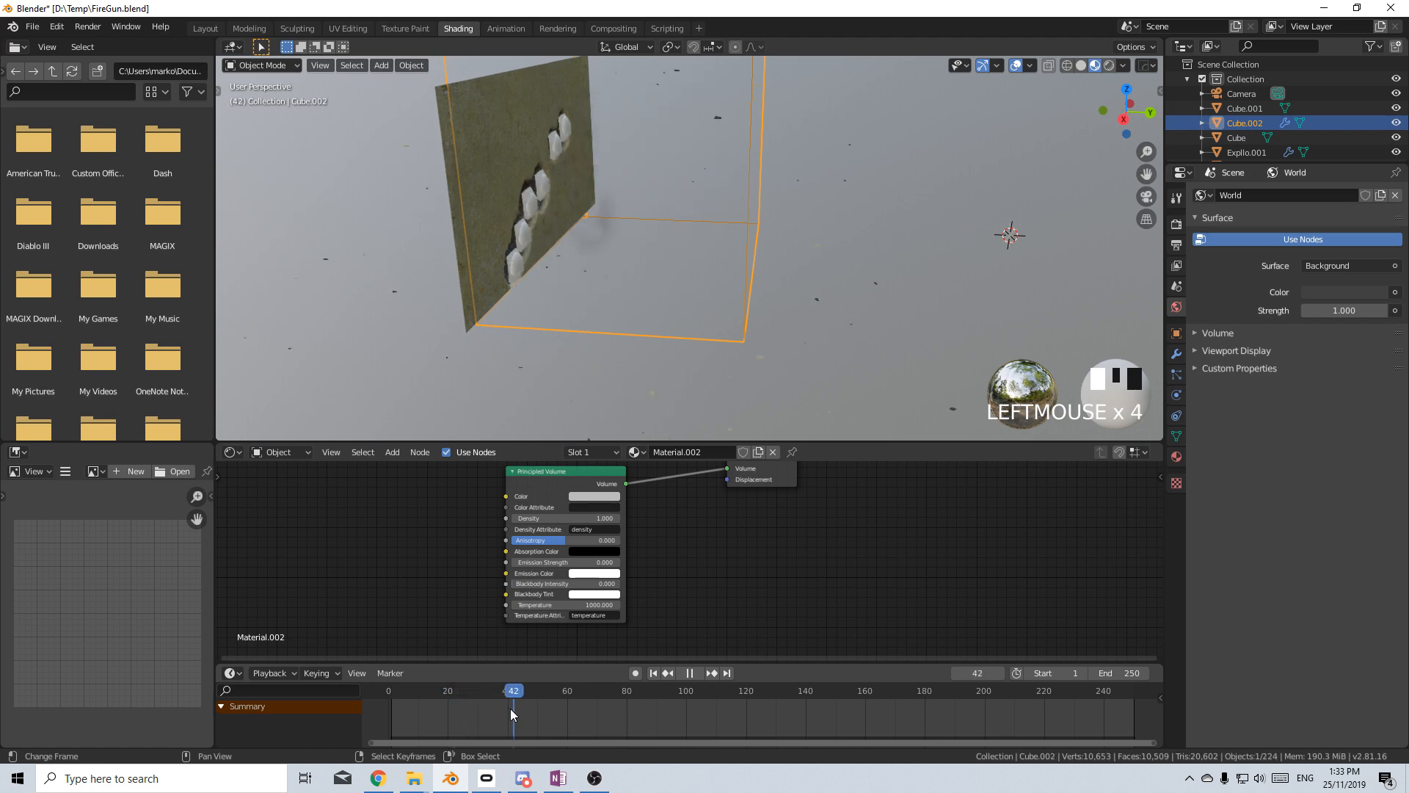
Set the Principled Volume node's Density to 2 and its Absorption Color to a dark olive yellow.
left_click(593, 518)
type("2")
left_click(591, 525)
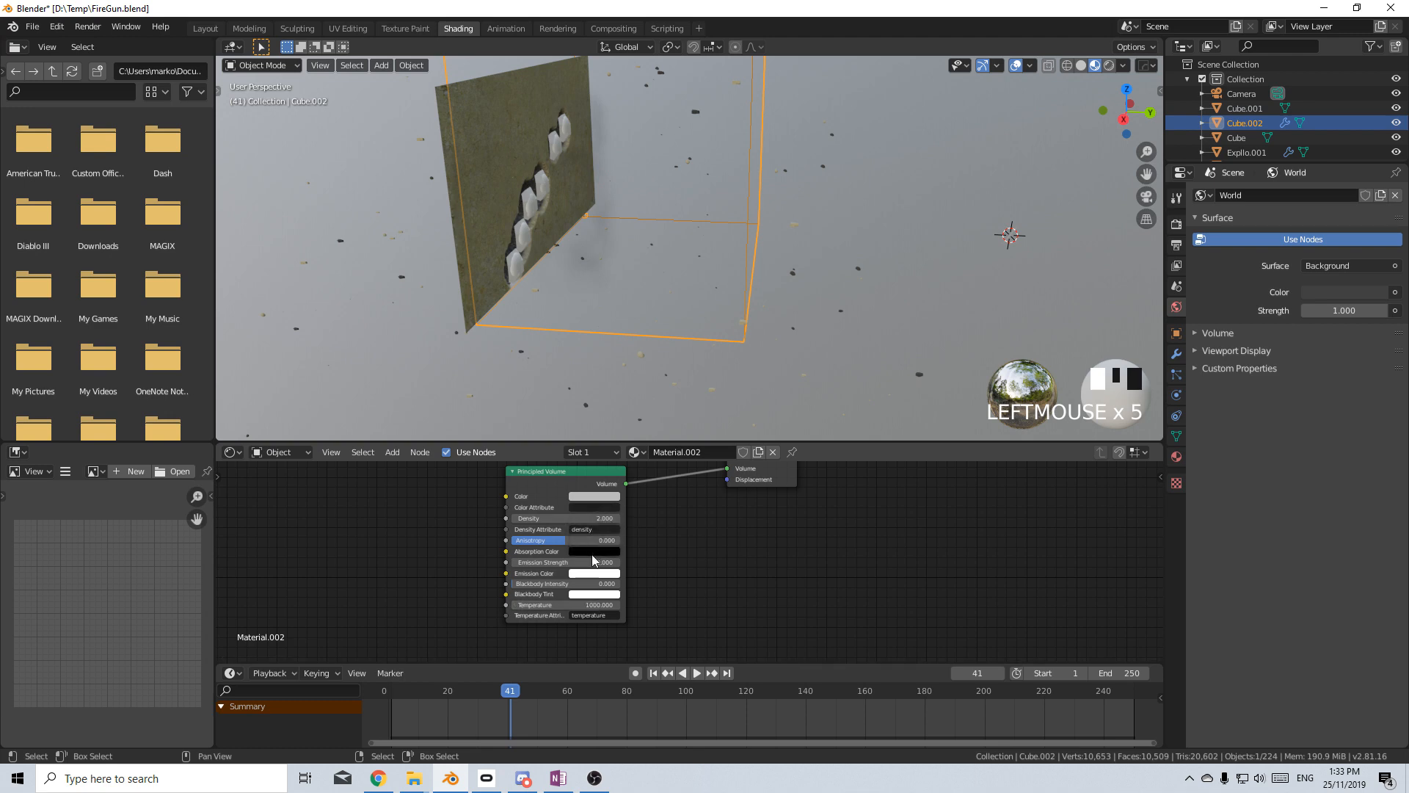
left_click(598, 551)
left_click(656, 456)
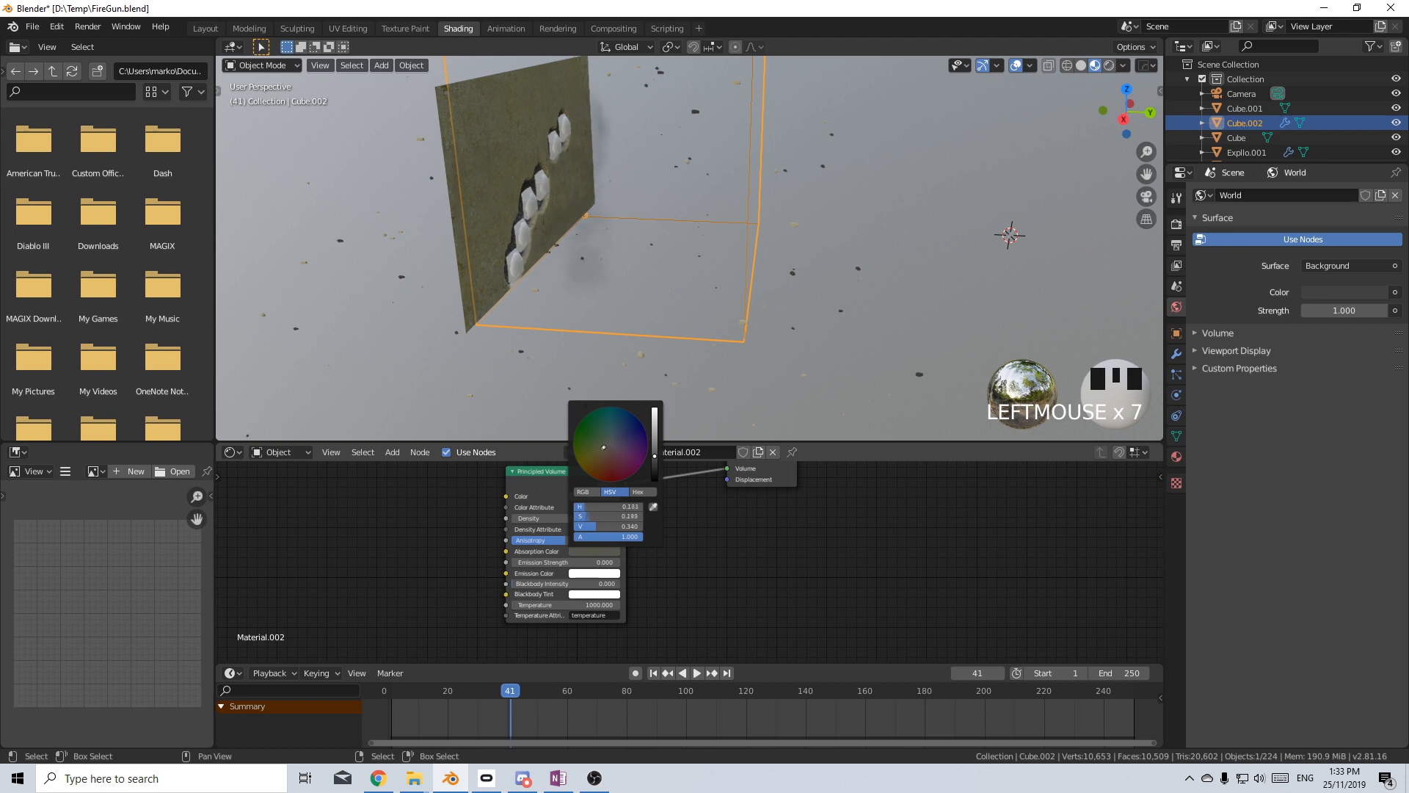
left_click_drag(590, 472, 592, 465)
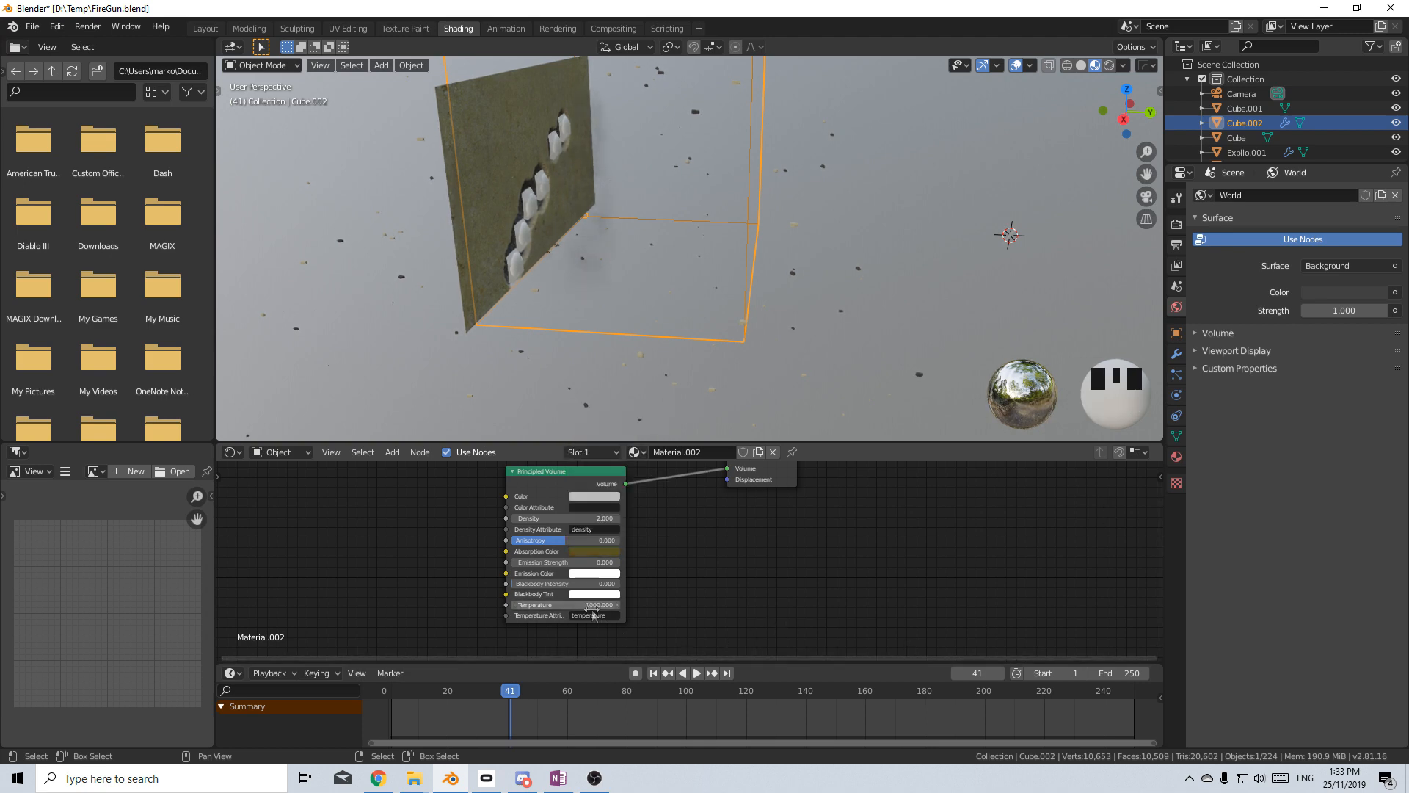
Try a higher Blackbody Intensity on the Principled Volume node to judge its effect on the smoke.
left_click_drag(596, 585, 610, 597)
left_click(606, 596)
left_click(591, 594)
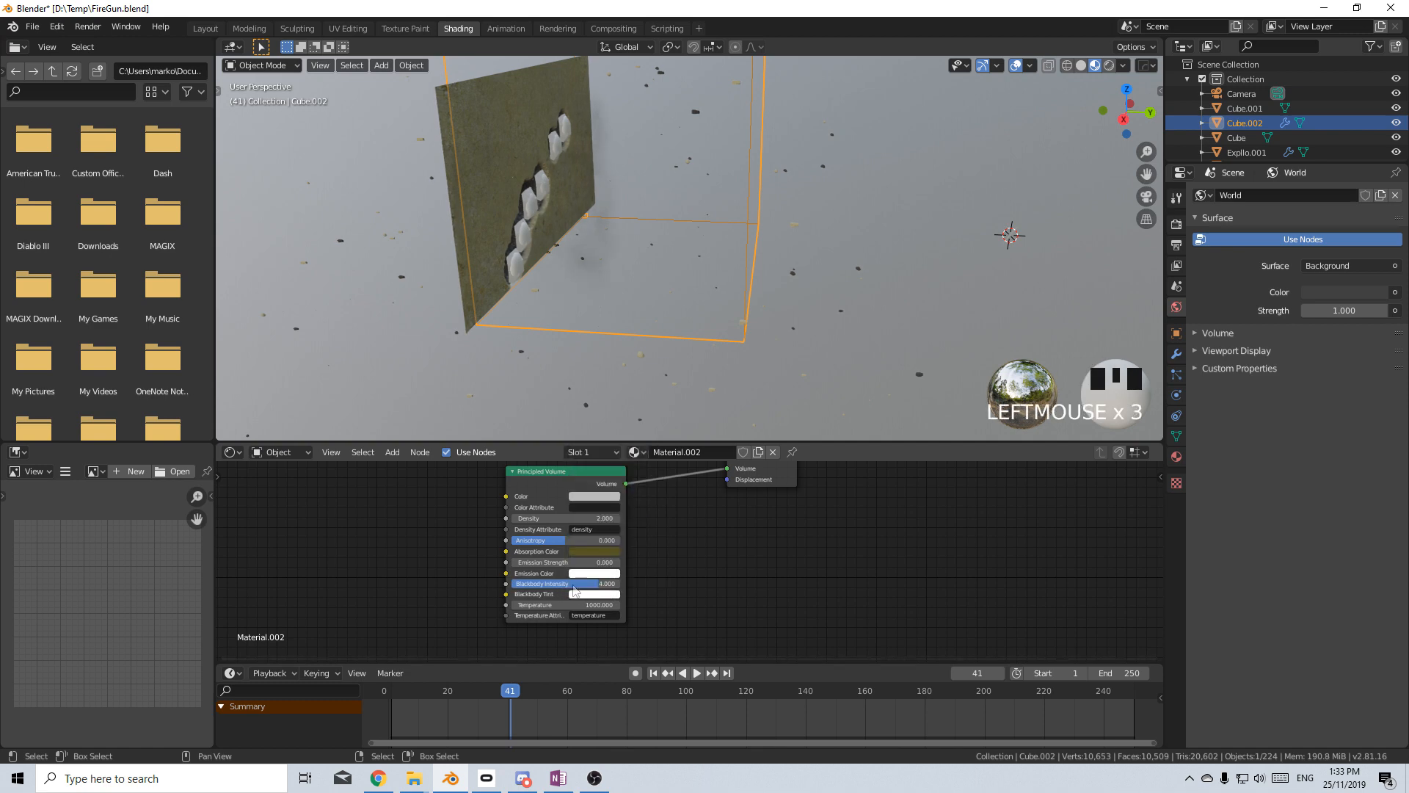
left_click(591, 594)
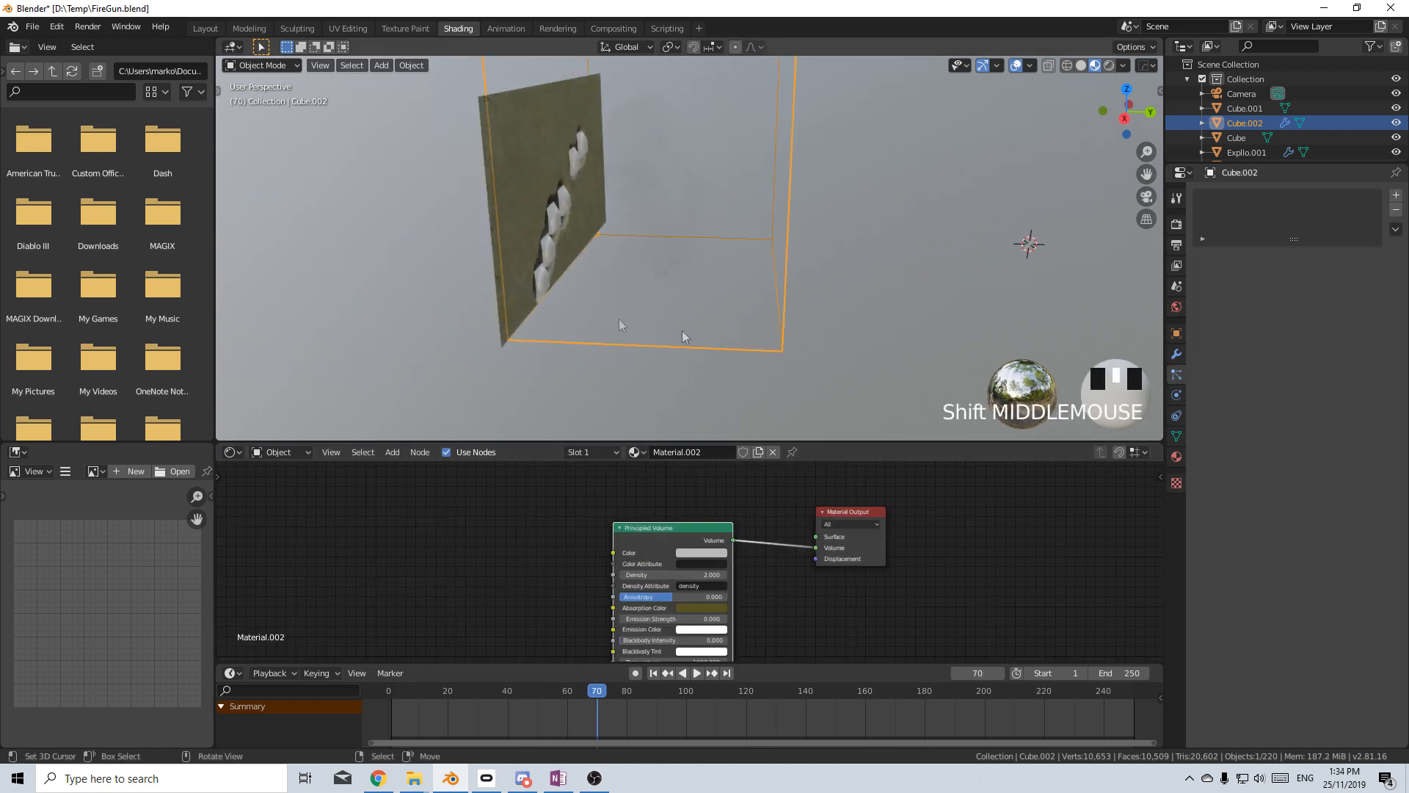
middle_click_drag(706, 298, 677, 250)
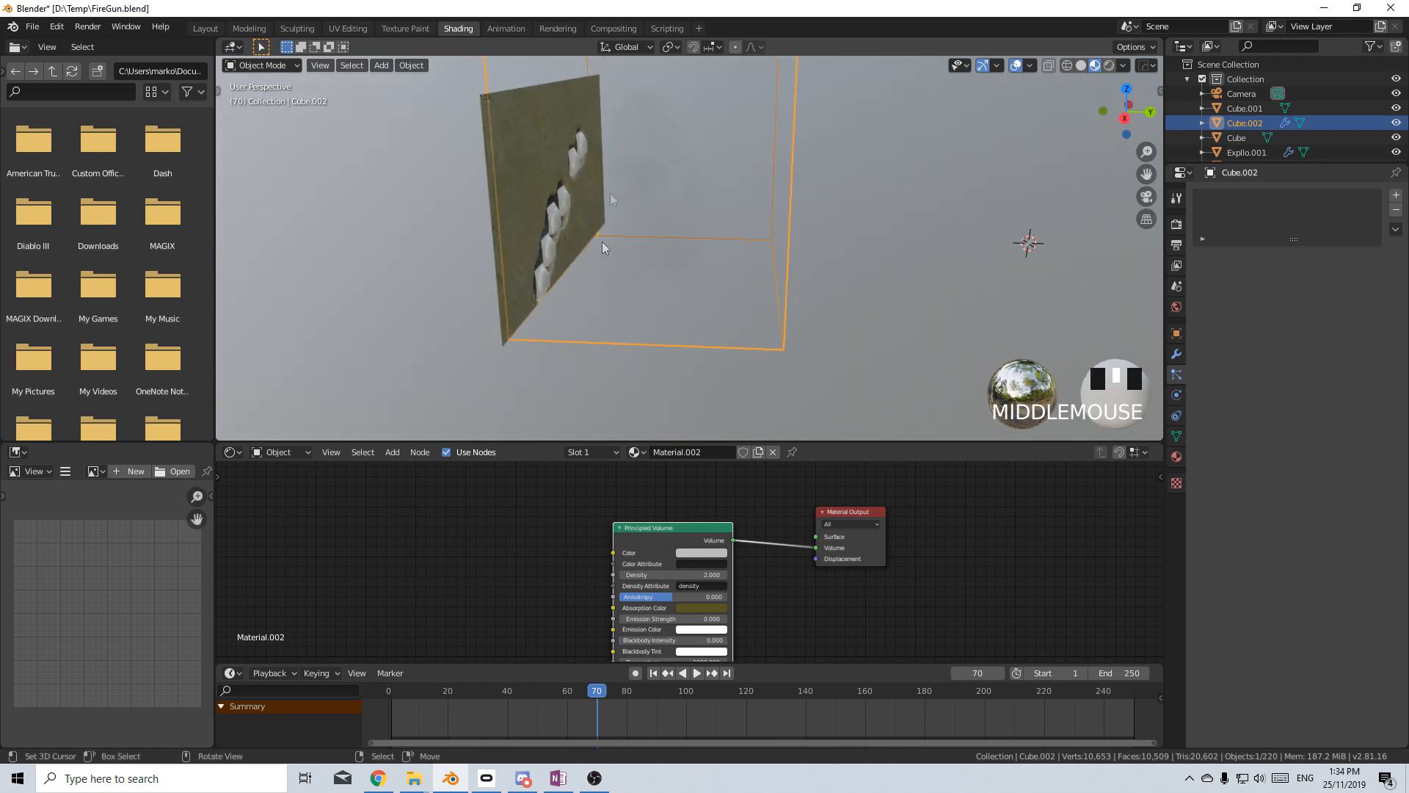